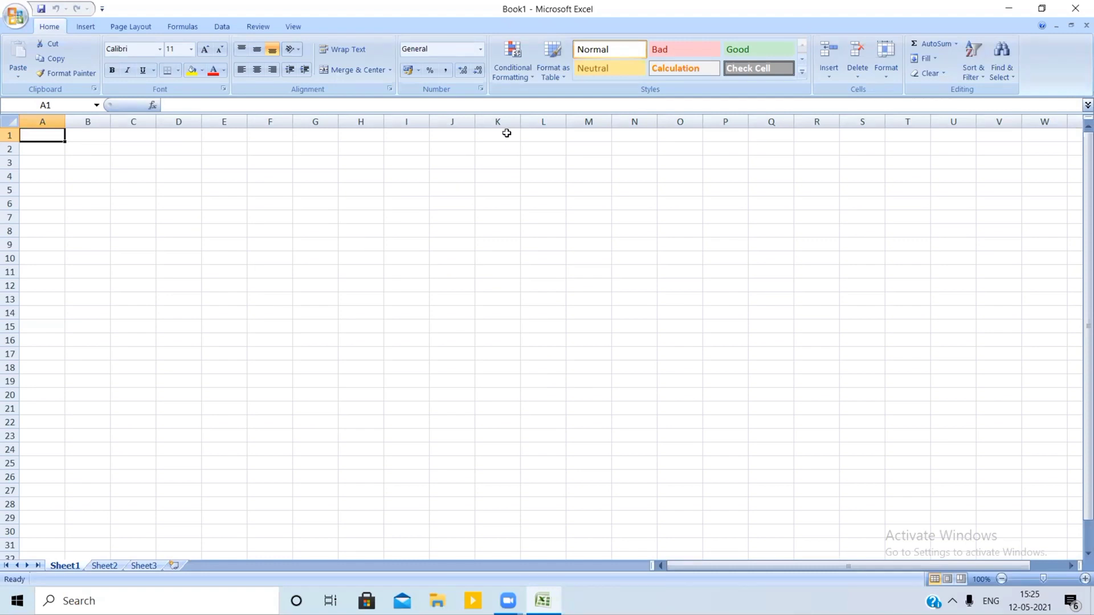
- Enter the column headers NAME and MATH in cells A1 and B1
{"action": "left_click", "coordinate": [416, 217]}
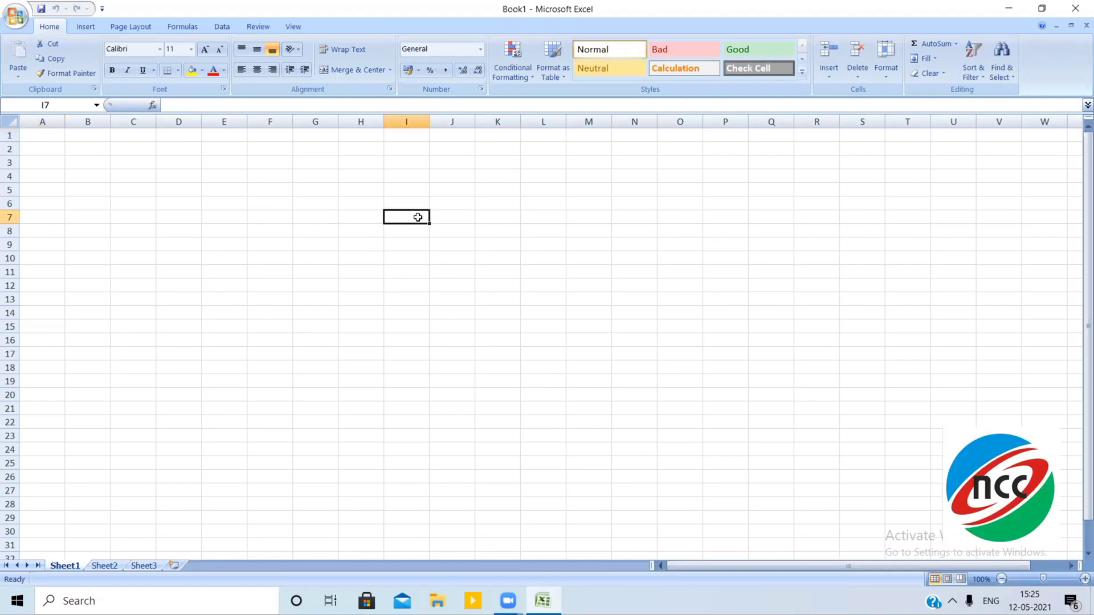
{"action": "left_click", "coordinate": [57, 138]}
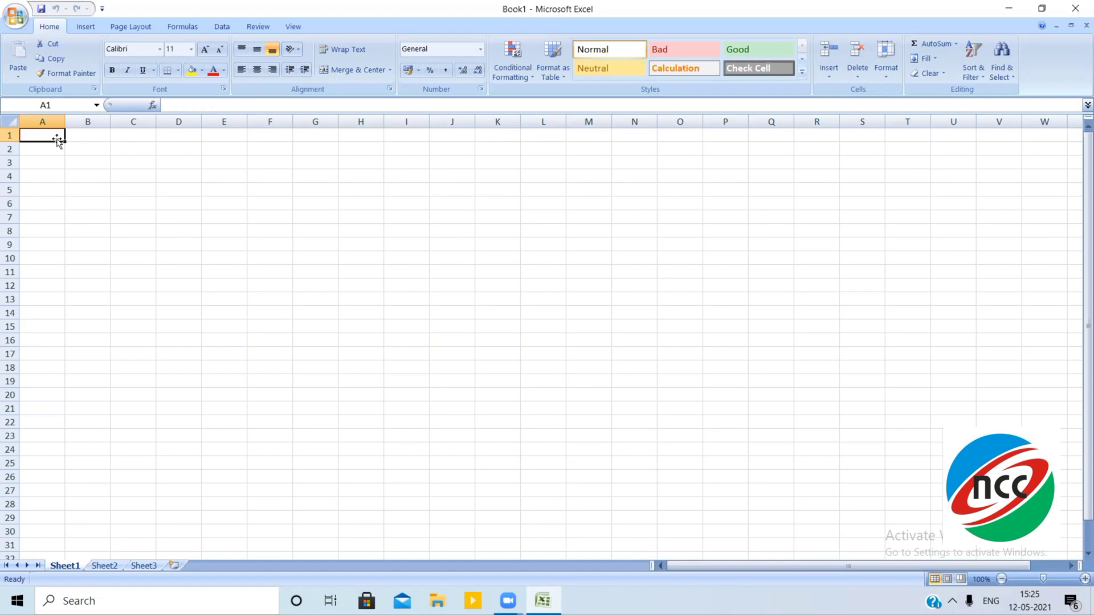
{"action": "left_click", "coordinate": [1051, 579]}
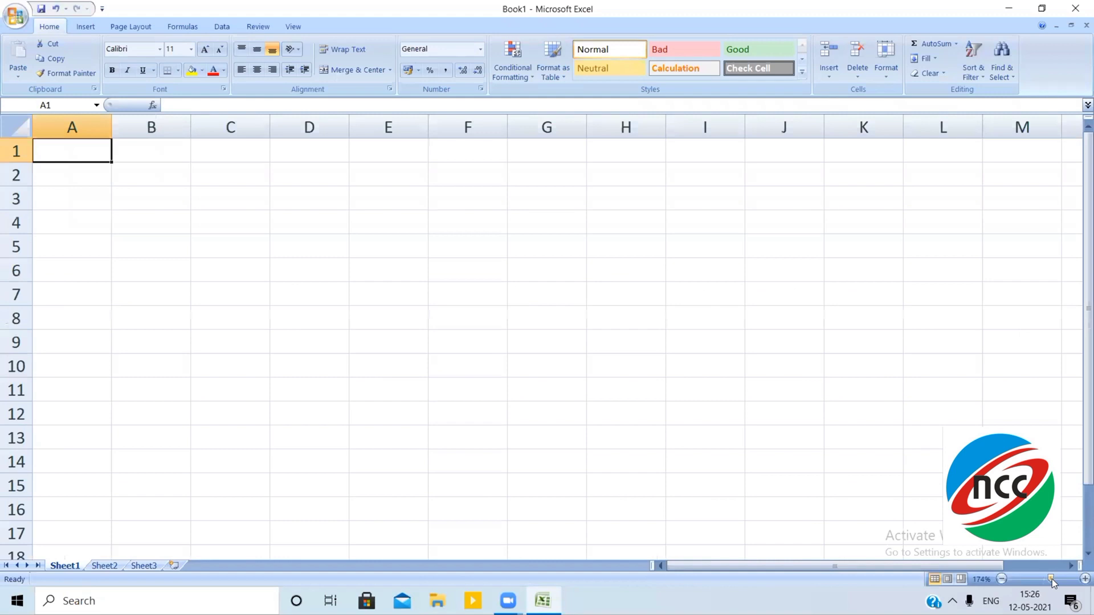
{"action": "left_click", "coordinate": [111, 211]}
{"action": "left_click", "coordinate": [77, 150]}
{"action": "type", "text": "NMA"}
{"action": "key", "text": "BackSpace"}
{"action": "key", "text": "BackSpace"}
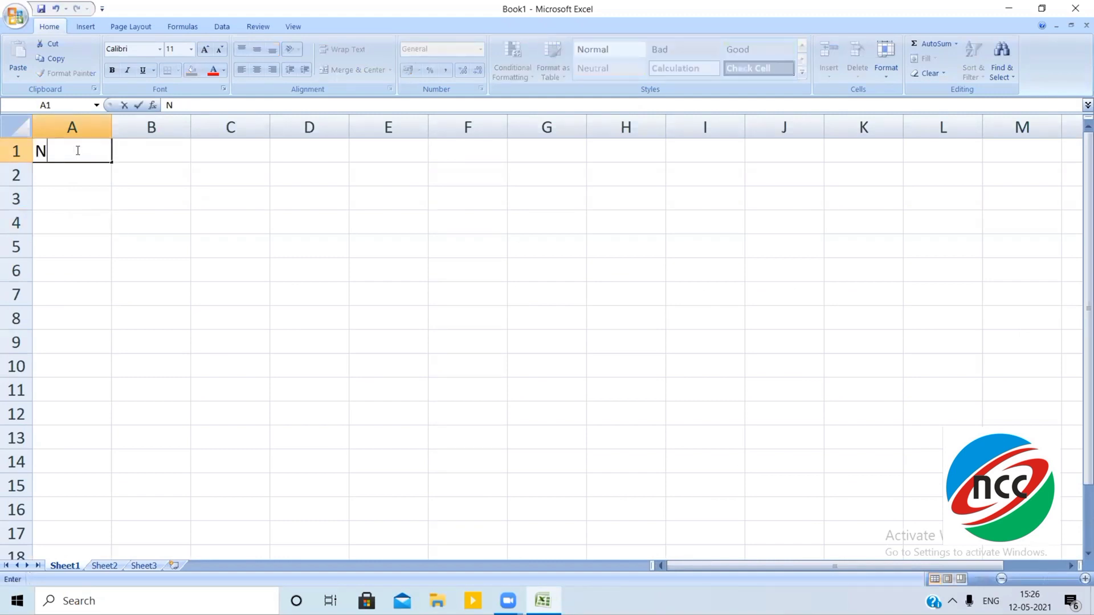
{"action": "type", "text": "AME"}
{"action": "key", "text": "Tab"}
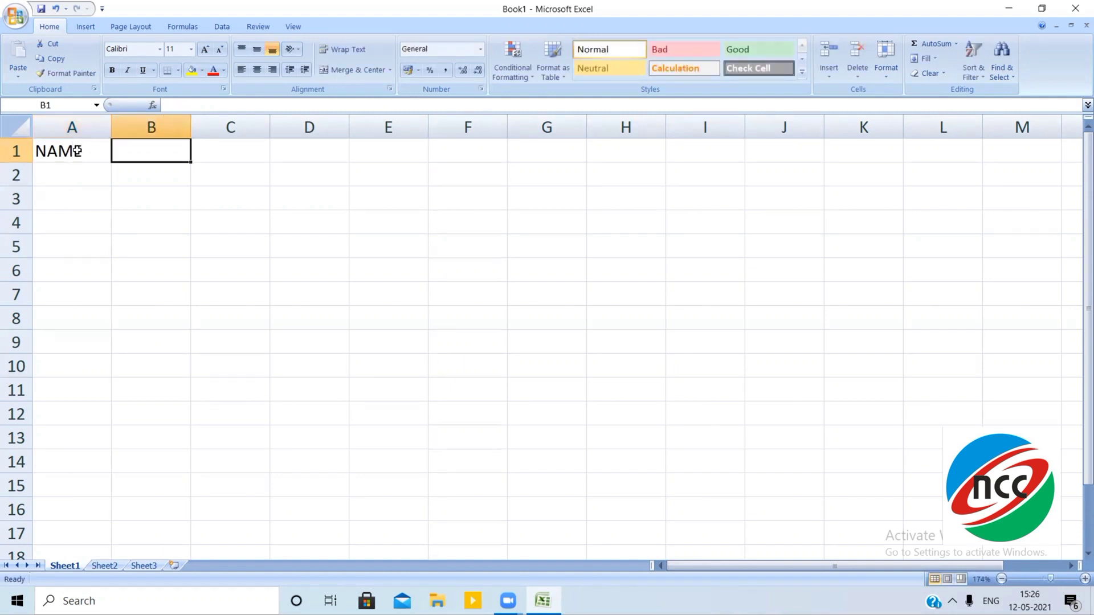
{"action": "type", "text": "MATH"}
{"action": "key", "text": "Tab"}
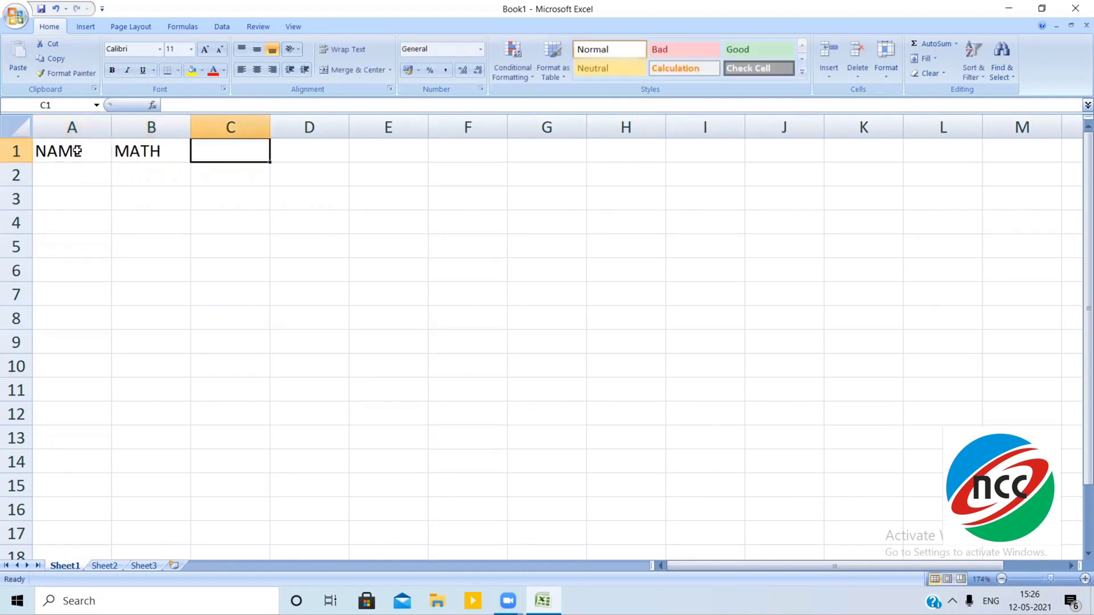
- Add the subject headers ECO, HIS, HINDI and ENGLISH in cells C1 through F1
{"action": "type", "text": "ECO"}
{"action": "key", "text": "Tab"}
{"action": "type", "text": "HIS"}
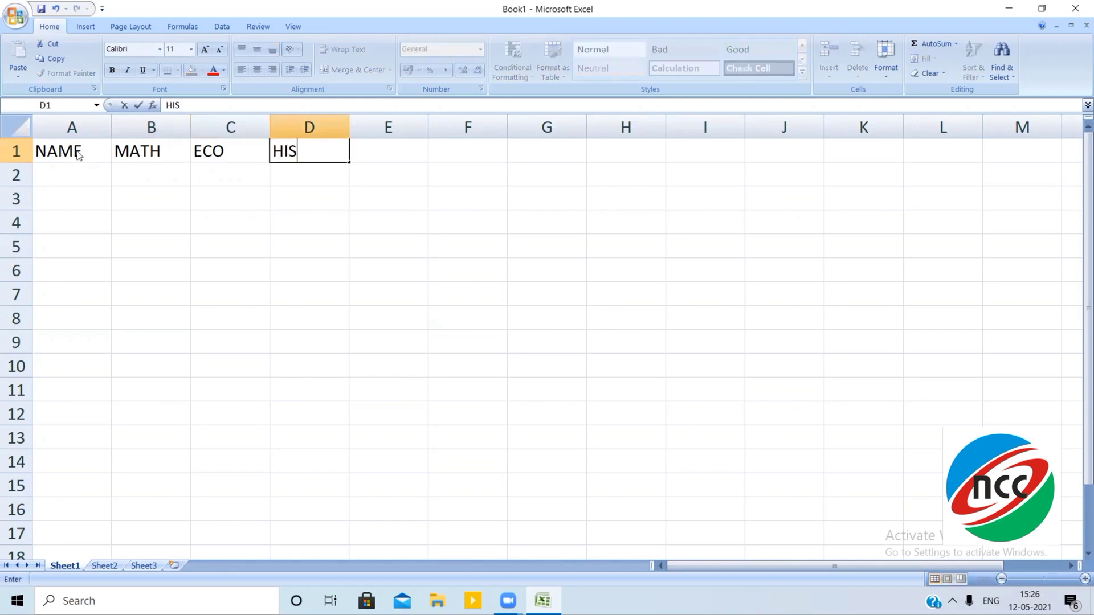
{"action": "key", "text": "Tab"}
{"action": "type", "text": "HN"}
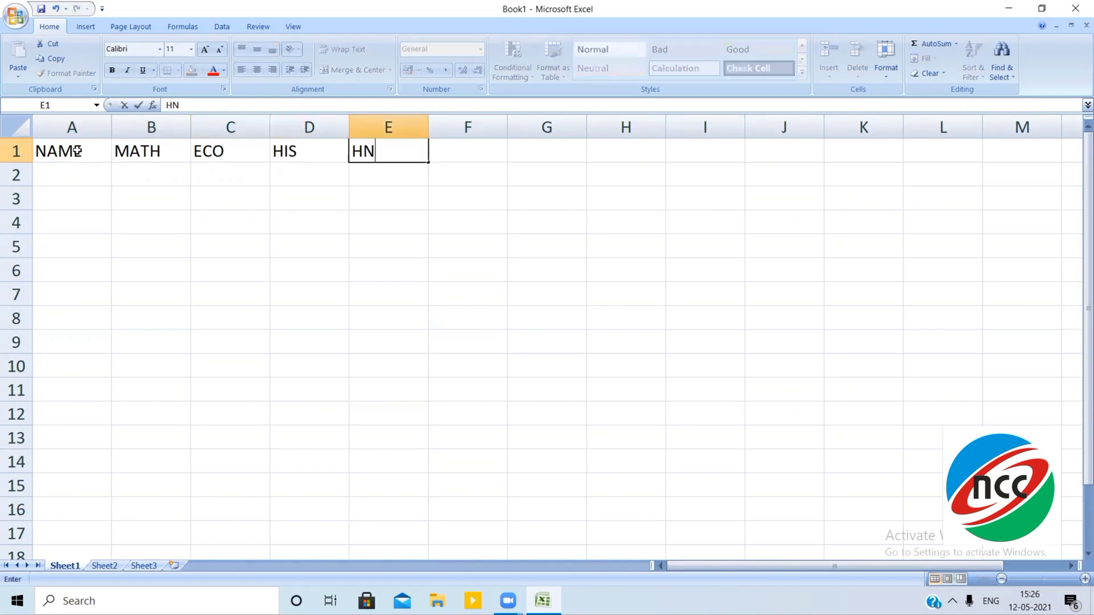
{"action": "key", "text": "BackSpace"}
{"action": "type", "text": "INDI"}
{"action": "key", "text": "Tab"}
{"action": "type", "text": "ENGLISH"}
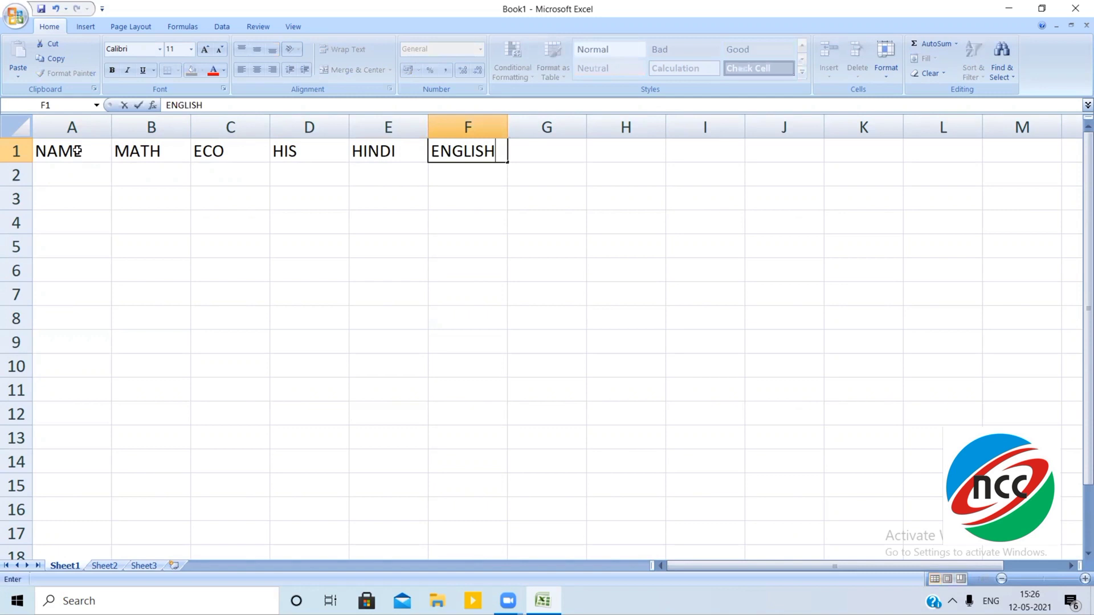
{"action": "key", "text": "Tab"}
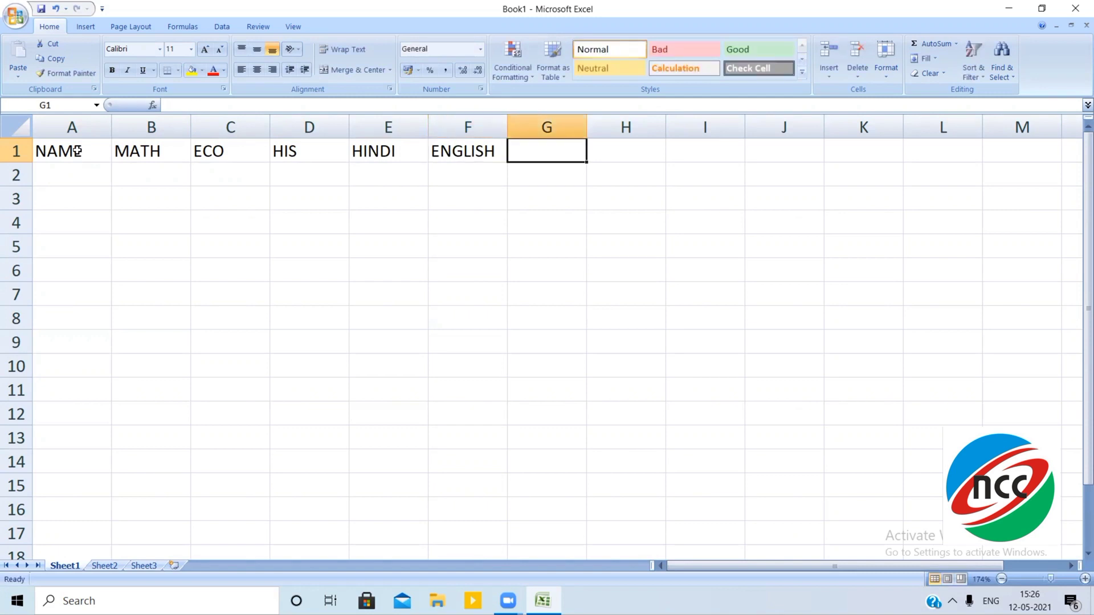
- Add the calculation headers TOTAL, AVERAGE, PRODUCT and MINIMUM in cells G1 through J1
{"action": "type", "text": "TOTAL"}
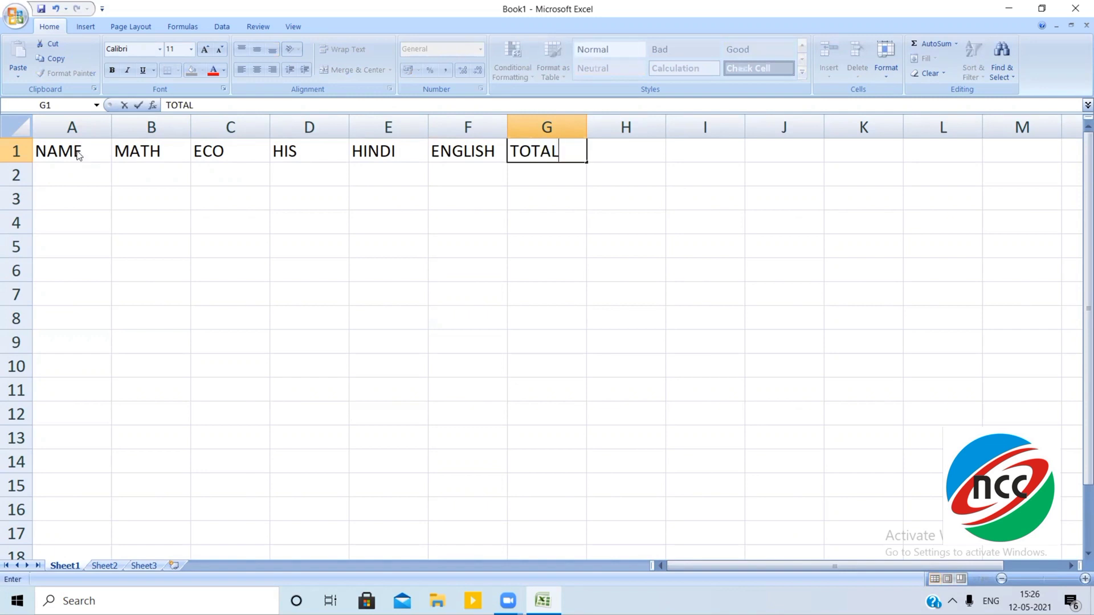
{"action": "key", "text": "Tab"}
{"action": "type", "text": "AVERAGE"}
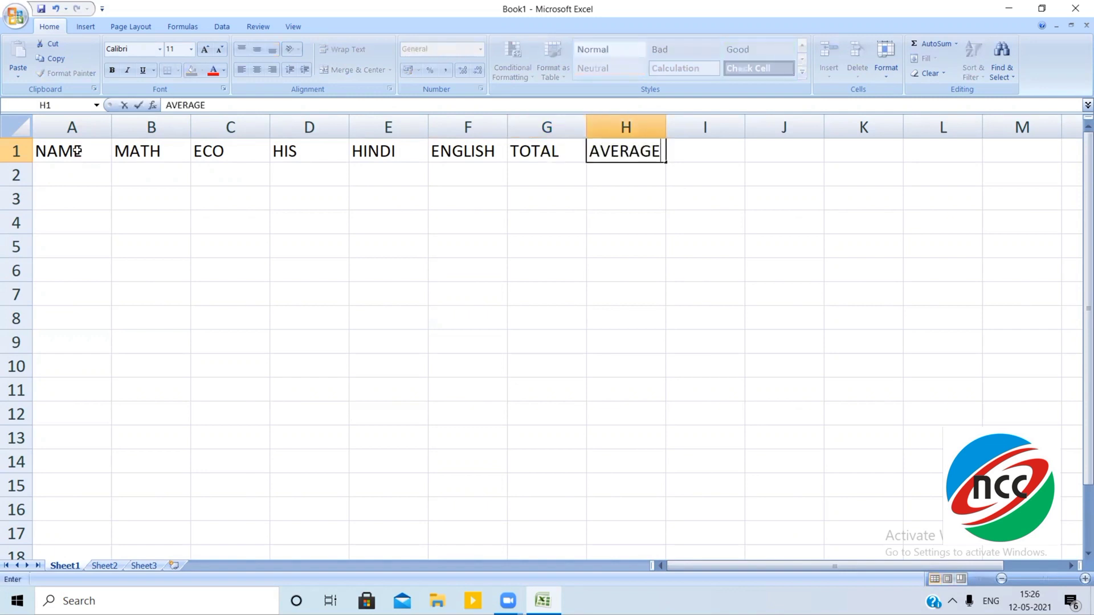
{"action": "key", "text": "Tab"}
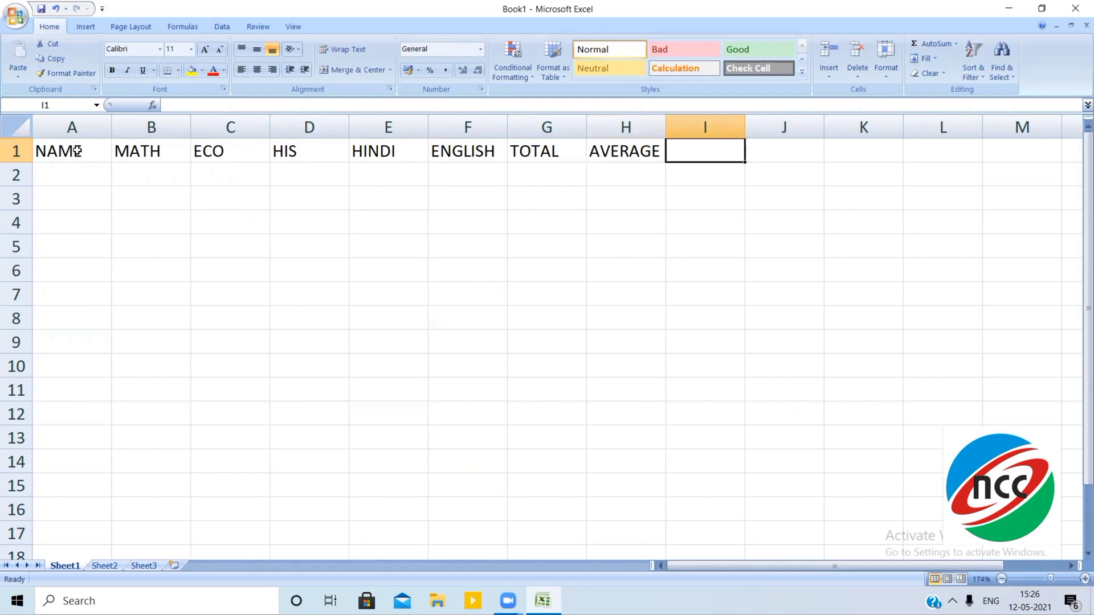
{"action": "type", "text": "PRODUCT"}
{"action": "key", "text": "Tab"}
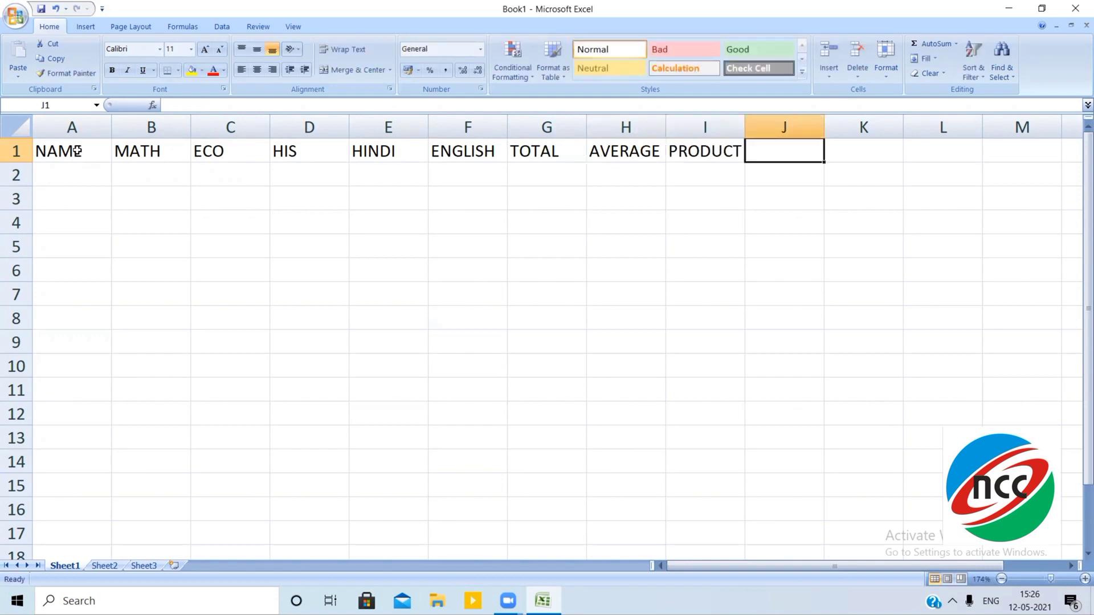
{"action": "type", "text": "MIN"}
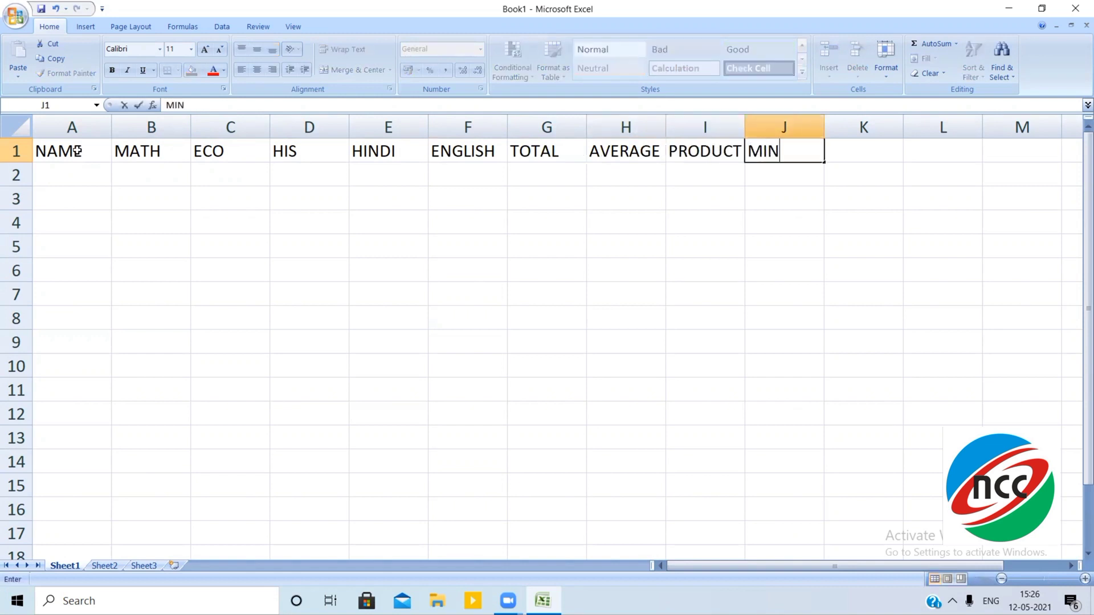
{"action": "type", "text": "IMUM"}
{"action": "key", "text": "Tab"}
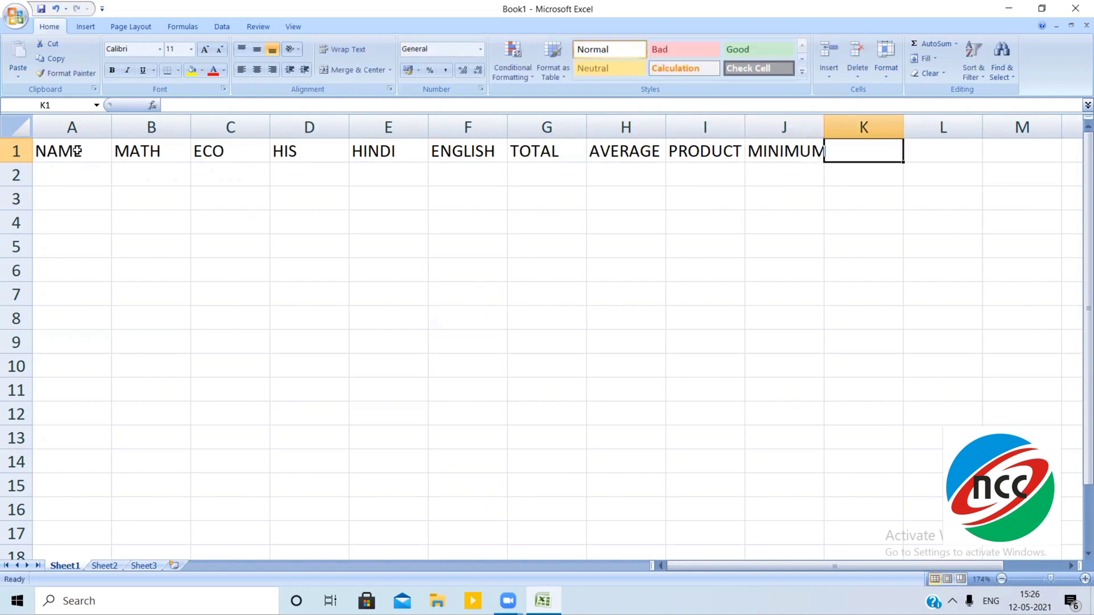
- Complete the header row with MAXIMUM, MEDIAN and RESULT in cells K1 through M1
{"action": "type", "text": "MAXI"}
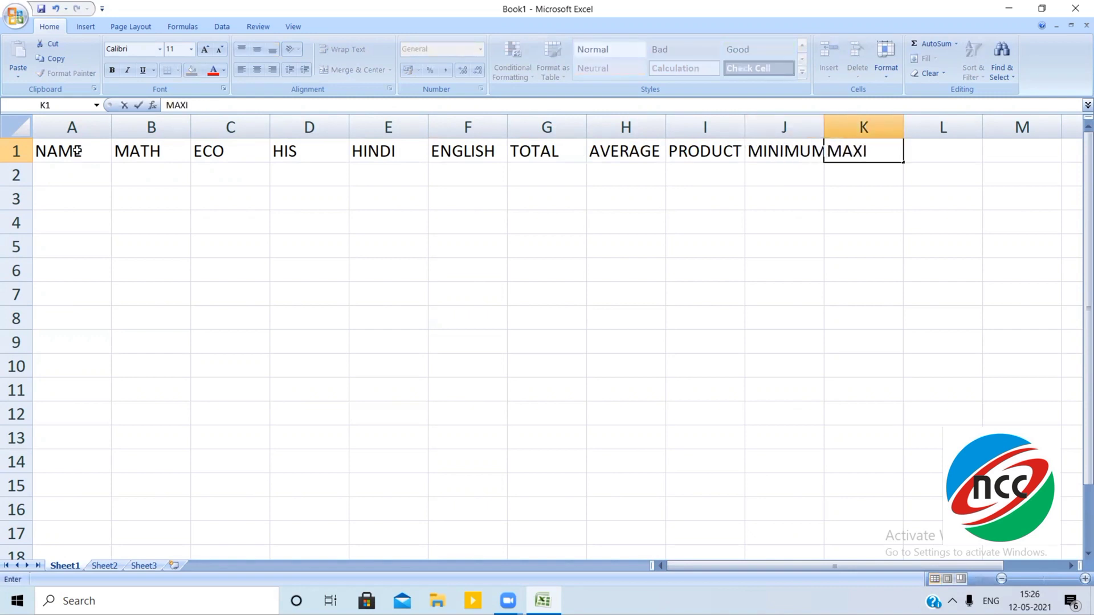
{"action": "type", "text": "M"}
{"action": "key", "text": "BackSpace"}
{"action": "key", "text": "BackSpace"}
{"action": "key", "text": "BackSpace"}
{"action": "key", "text": "BackSpace"}
{"action": "key", "text": "BackSpace"}
{"action": "type", "text": "MAXIMUM"}
{"action": "key", "text": "Tab"}
{"action": "type", "text": "MEDIAN"}
{"action": "key", "text": "Tab"}
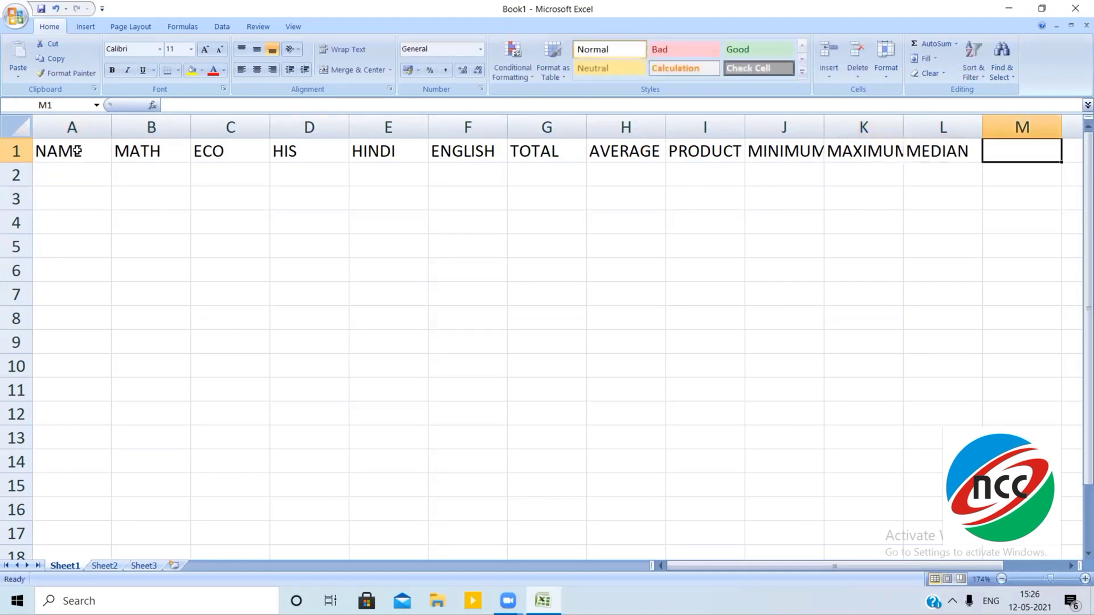
{"action": "type", "text": "RESULT"}
{"action": "key", "text": "Return"}
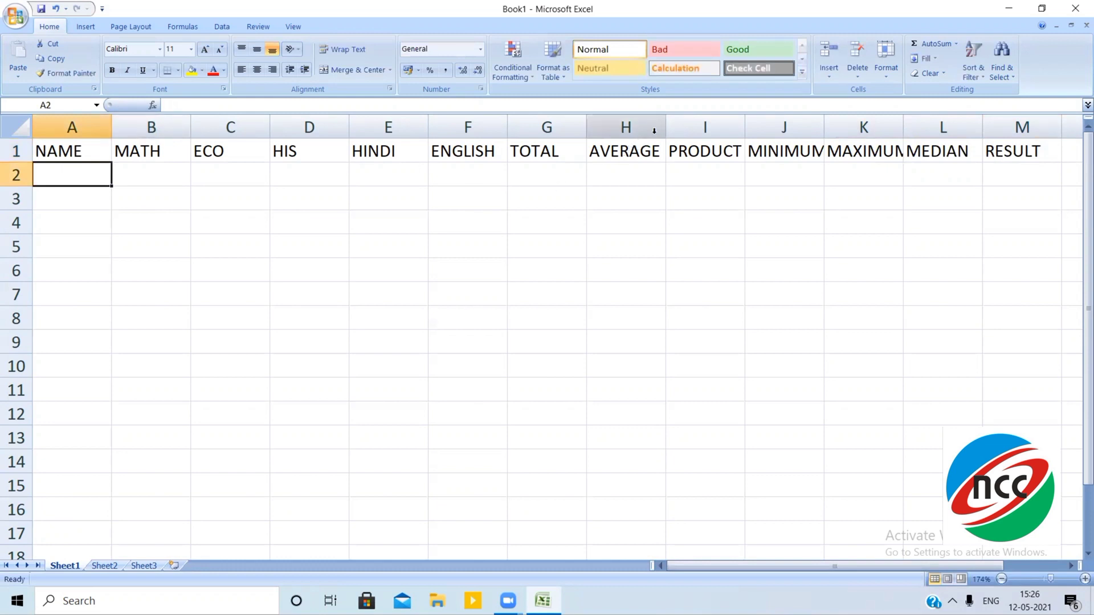
- Widen columns H through K so the AVERAGE, PRODUCT, MINIMUM and MAXIMUM headers fit fully
{"action": "left_click_drag", "start_coordinate": [664, 132], "coordinate": [678, 132]}
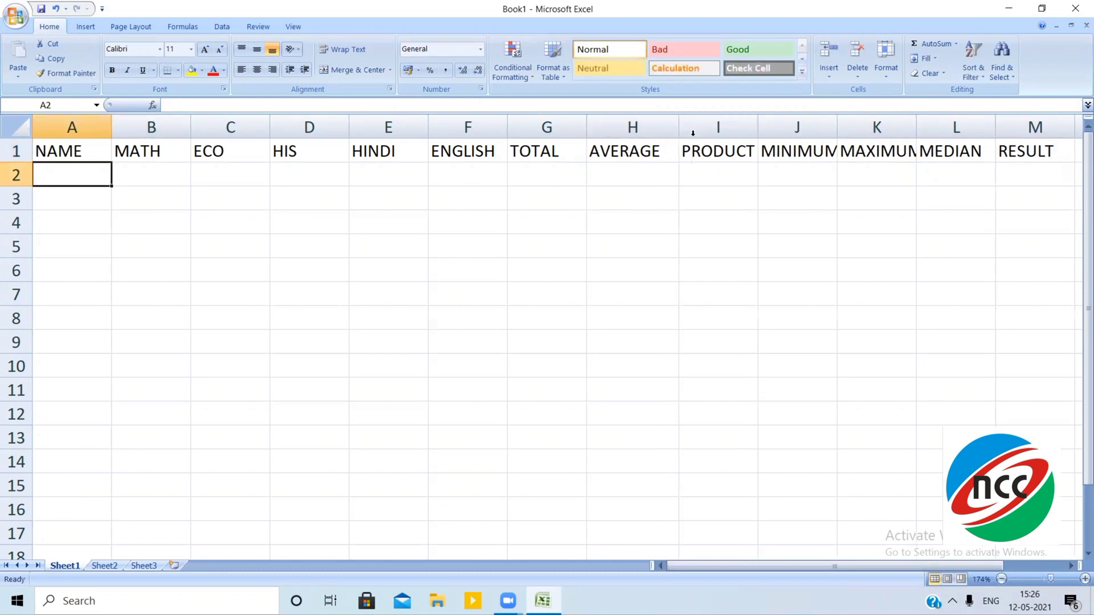
{"action": "left_click_drag", "start_coordinate": [759, 131], "coordinate": [768, 133]}
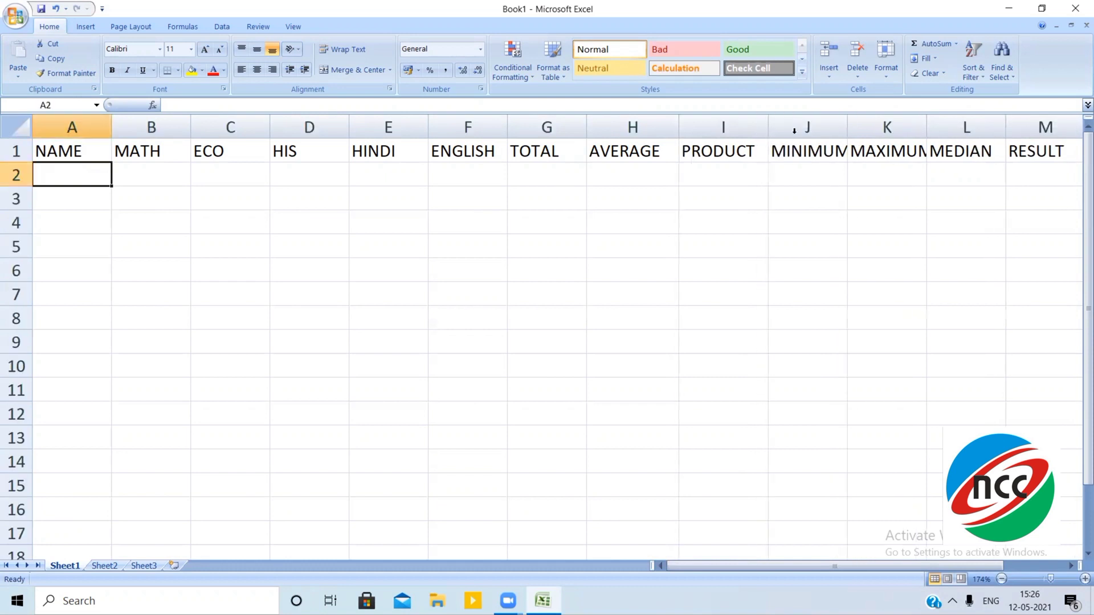
{"action": "left_click_drag", "start_coordinate": [848, 128], "coordinate": [872, 139]}
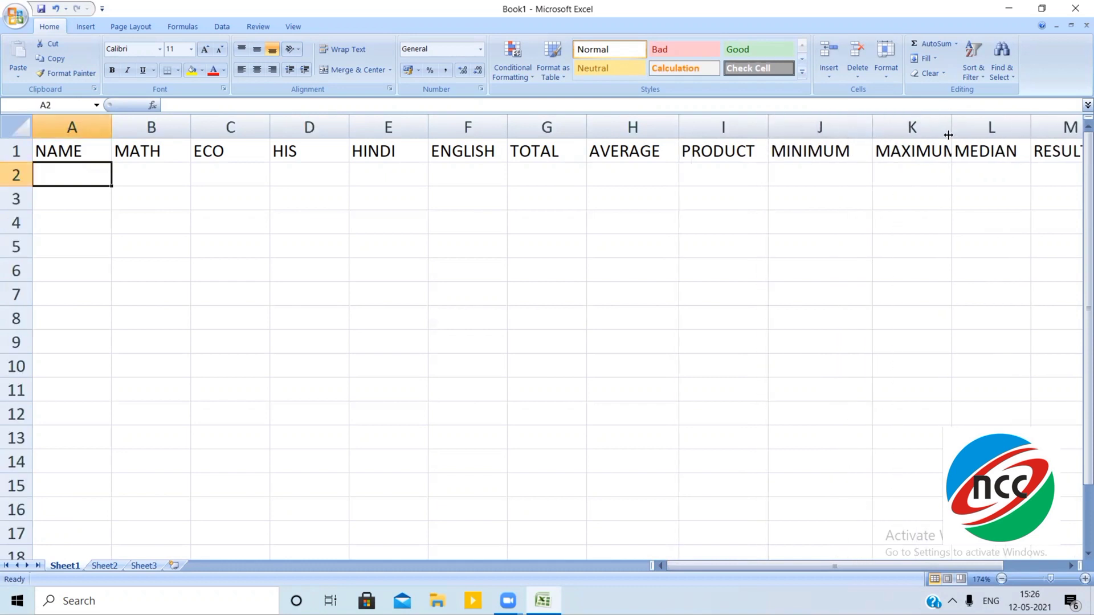
{"action": "left_click_drag", "start_coordinate": [948, 134], "coordinate": [983, 137]}
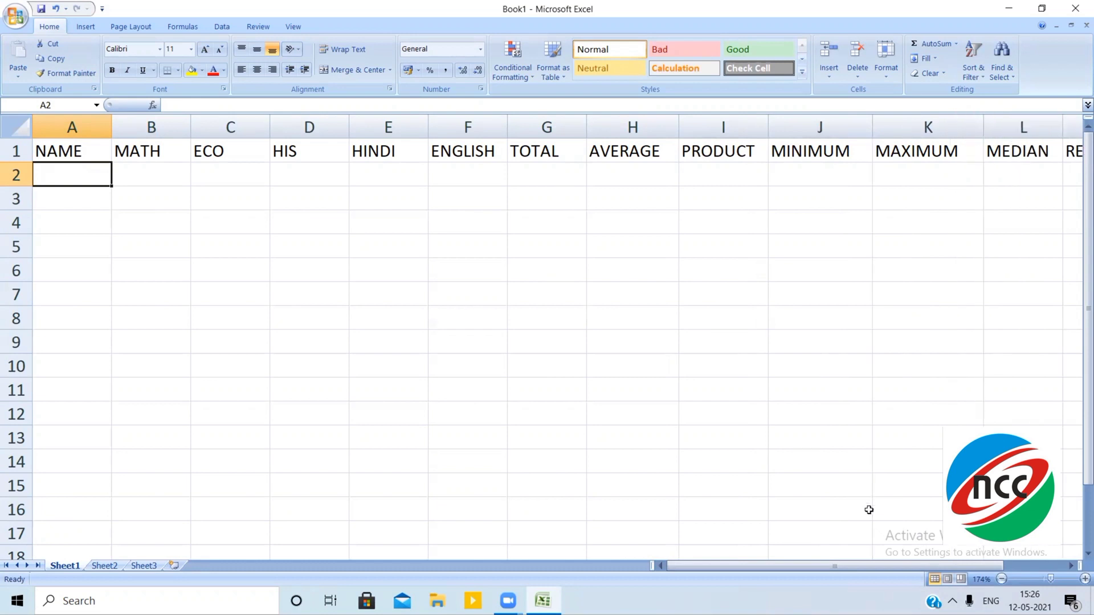
- Center the range A1:M12 horizontally and align it to the middle vertically
{"action": "left_click_drag", "start_coordinate": [939, 565], "coordinate": [977, 577]}
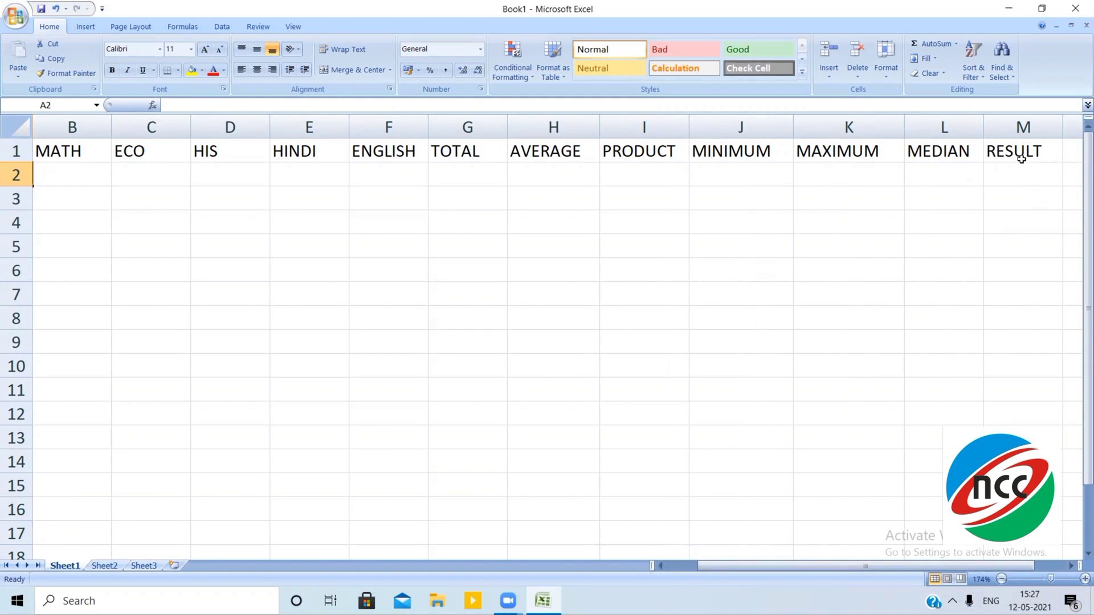
{"action": "left_click_drag", "start_coordinate": [1021, 159], "coordinate": [9, 416]}
{"action": "left_click", "coordinate": [257, 70]}
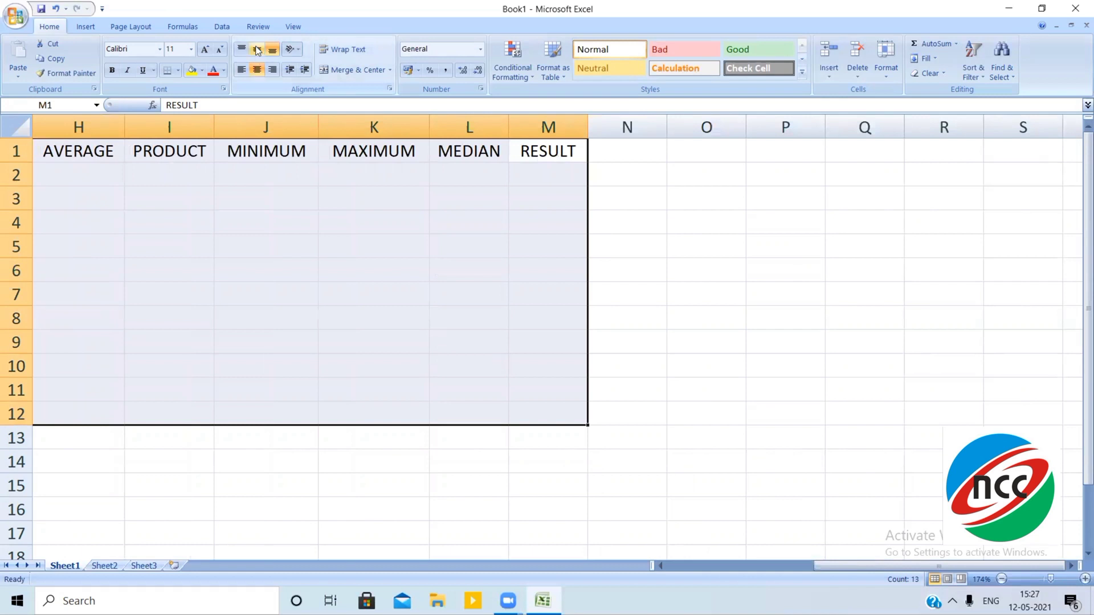
{"action": "left_click", "coordinate": [257, 49]}
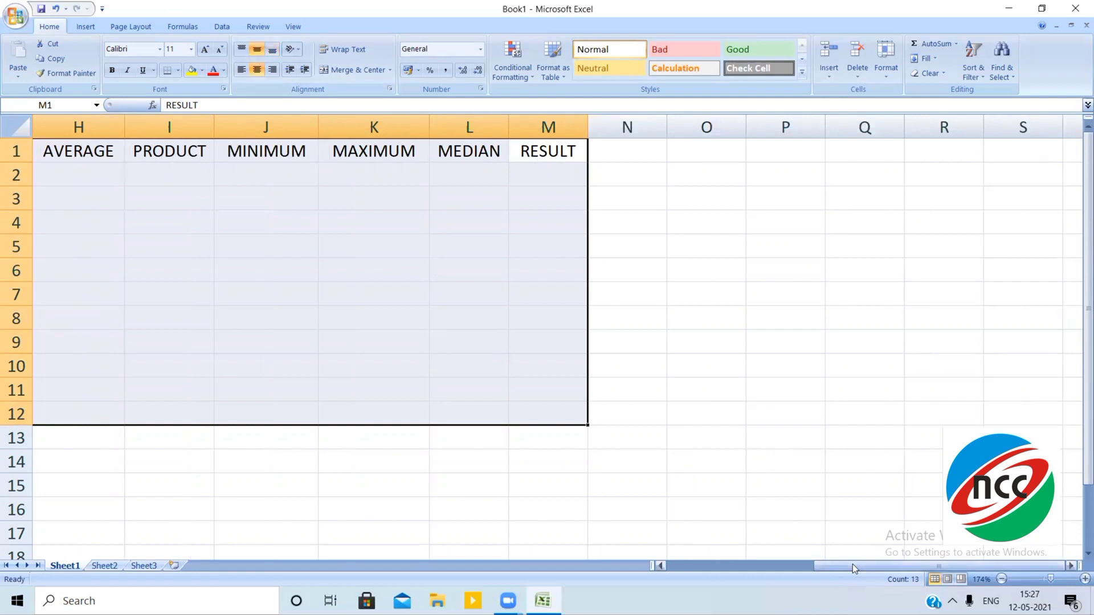
{"action": "left_click_drag", "start_coordinate": [852, 565], "coordinate": [705, 565]}
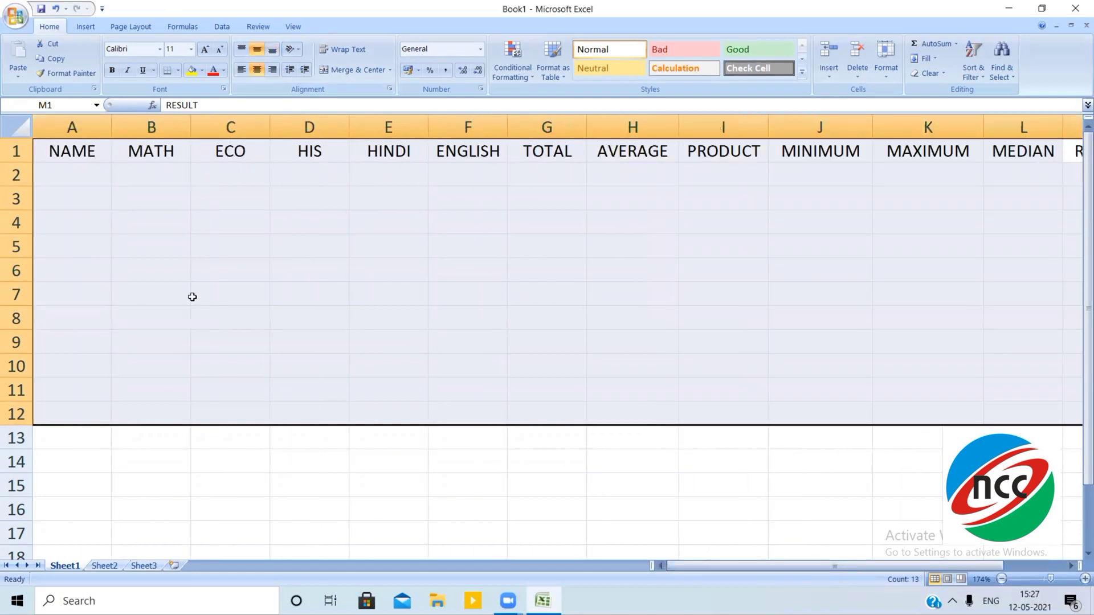
{"action": "left_click", "coordinate": [192, 297]}
- Enter the six students' first names under NAME in cells A2 through A7
{"action": "left_click", "coordinate": [73, 179]}
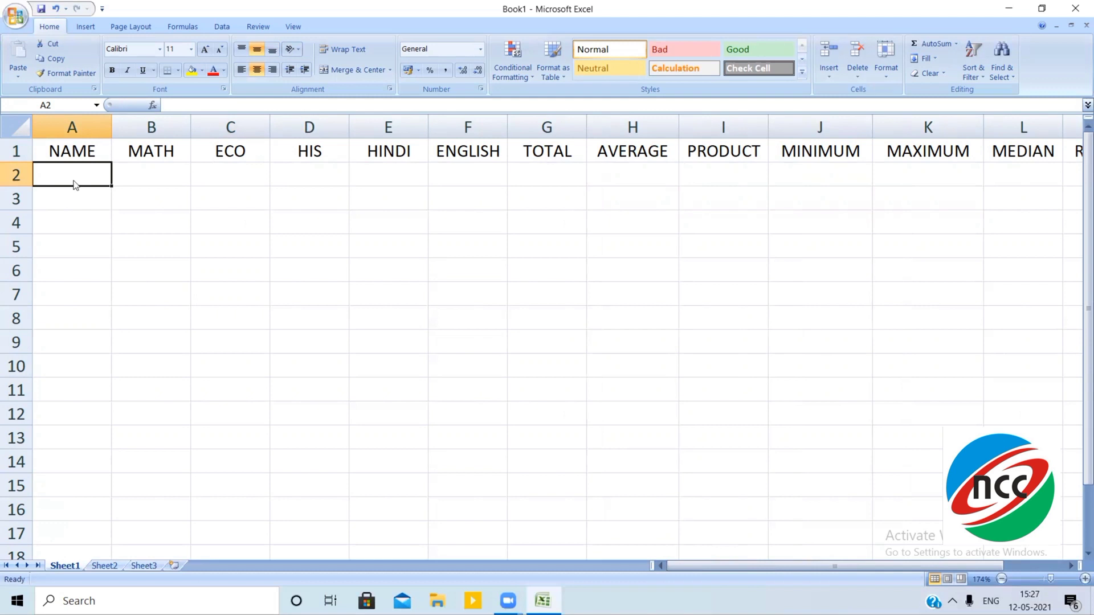
{"action": "type", "text": "ROHIT"}
{"action": "key", "text": "Return"}
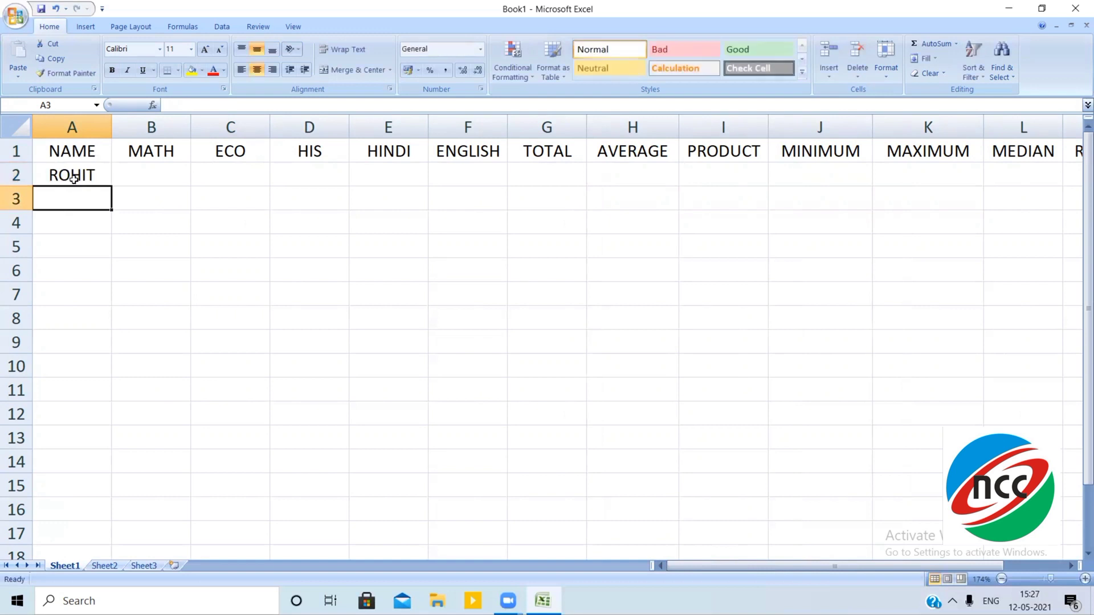
{"action": "type", "text": "MANOJ"}
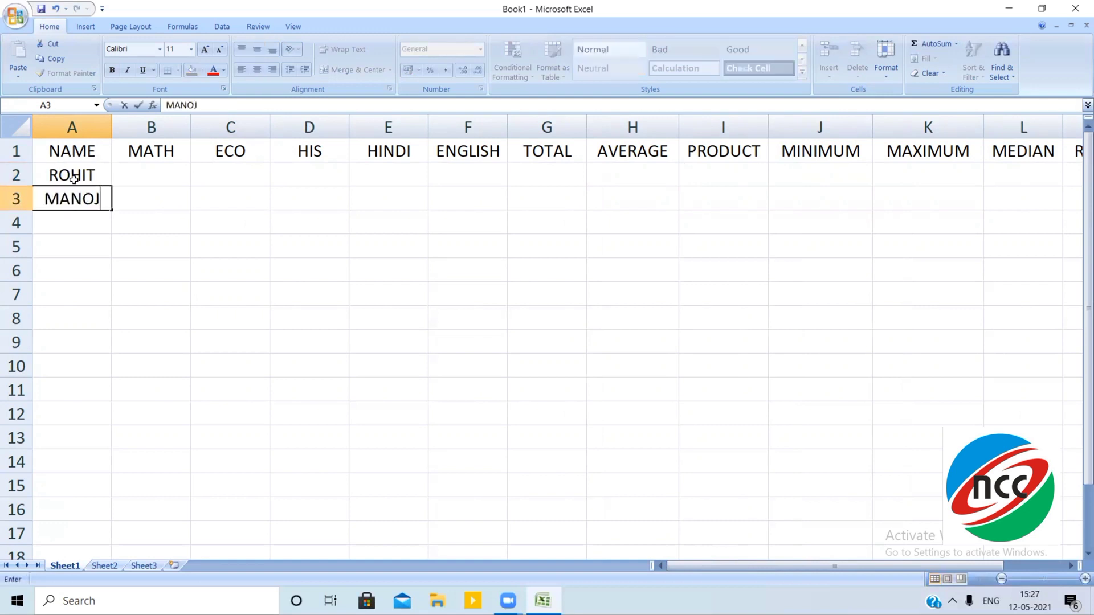
{"action": "key", "text": "Return"}
{"action": "type", "text": "SARTHAK"}
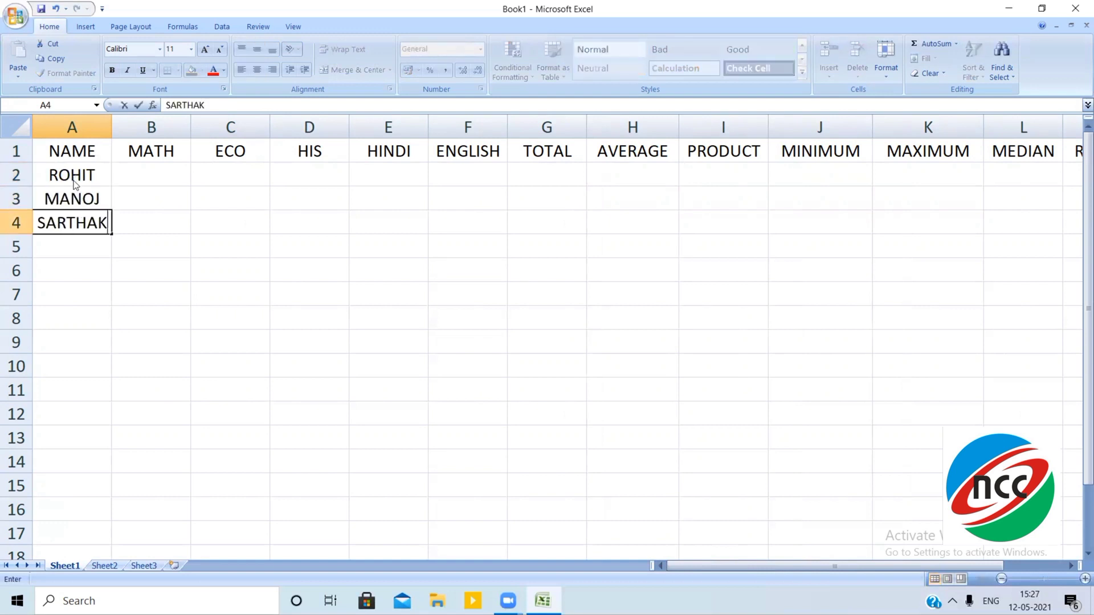
{"action": "key", "text": "Return"}
{"action": "type", "text": "KAPIL"}
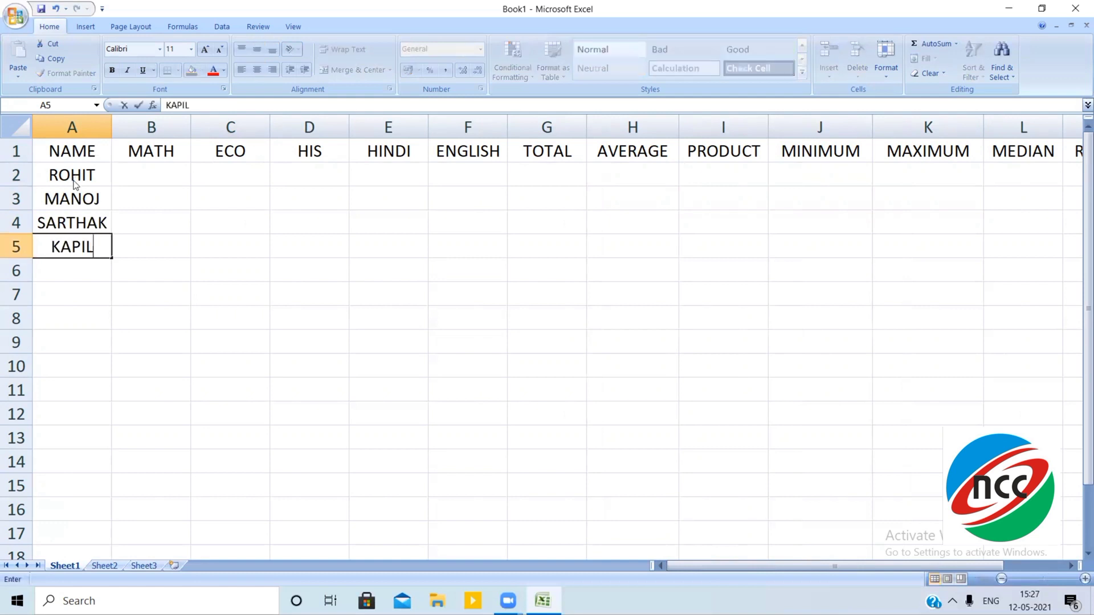
{"action": "key", "text": "Return"}
{"action": "type", "text": "SUNITA"}
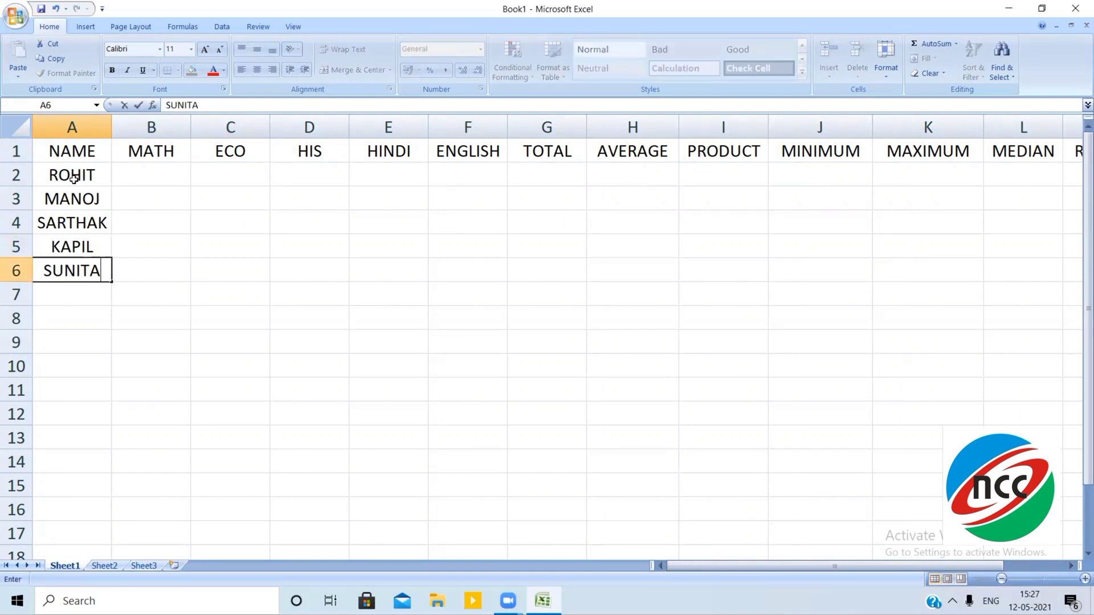
{"action": "key", "text": "Return"}
{"action": "type", "text": "POONAM"}
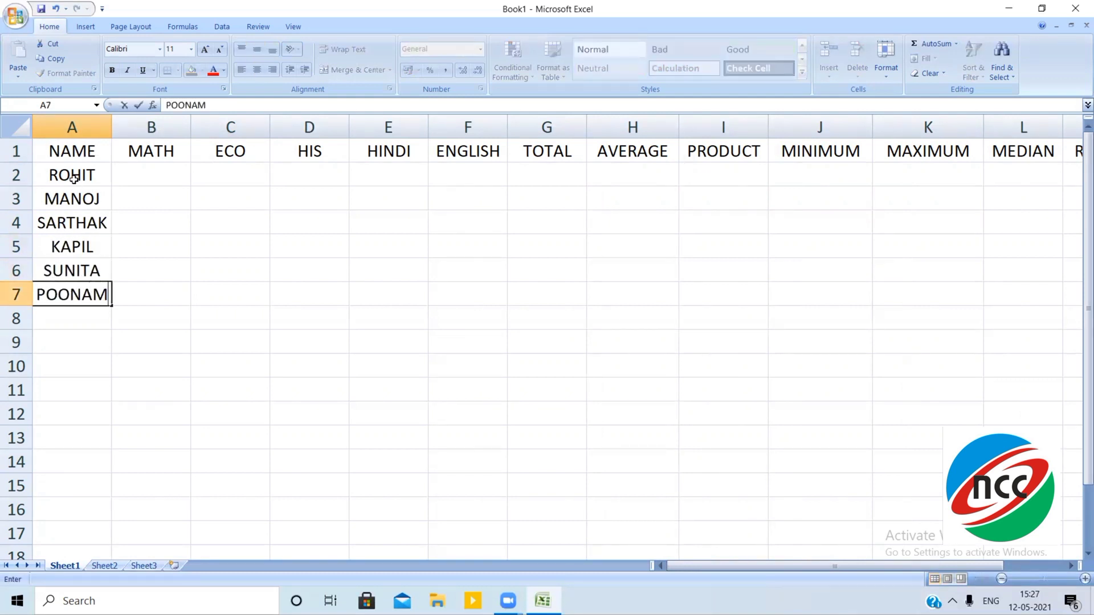
{"action": "key", "text": "Return"}
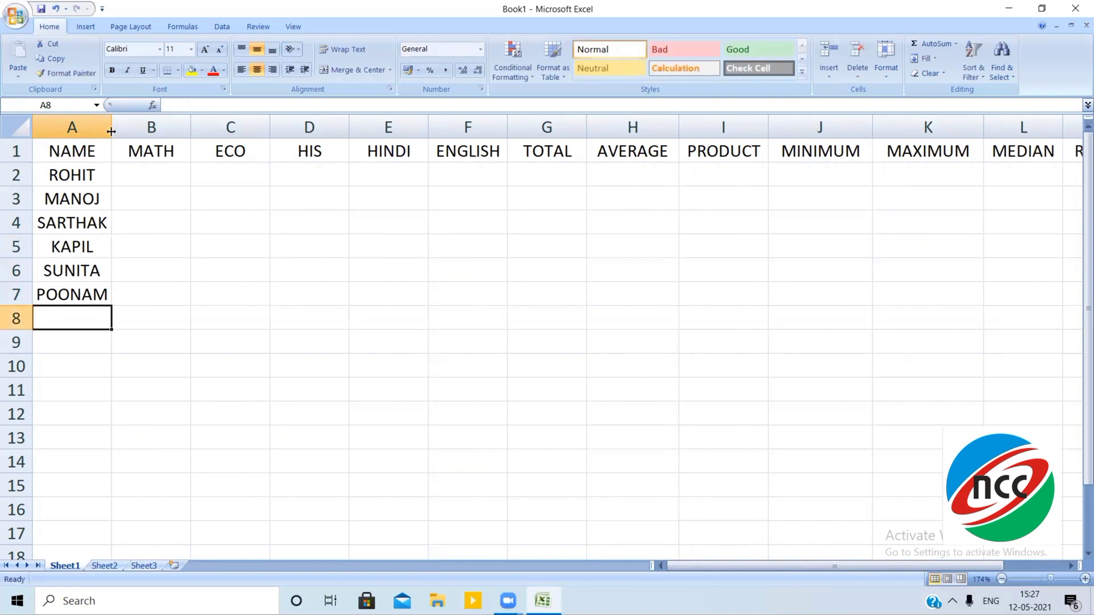
- Widen column A slightly and enter the MATH marks 56, 76, 67, 87, 45 and 78 in cells B2 through B7
{"action": "left_click_drag", "start_coordinate": [112, 131], "coordinate": [122, 133]}
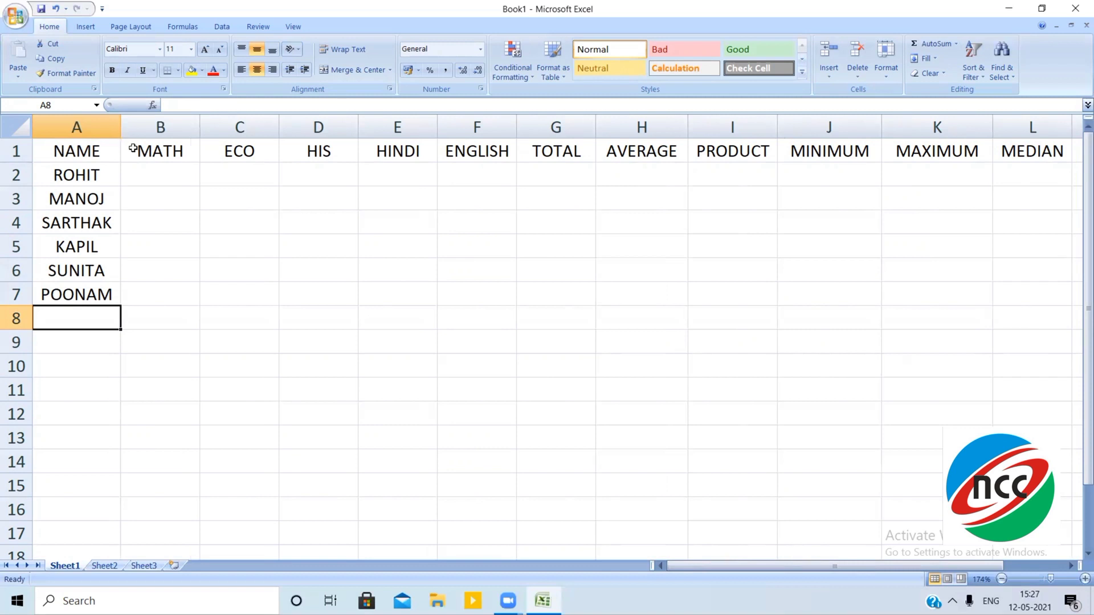
{"action": "left_click", "coordinate": [169, 178]}
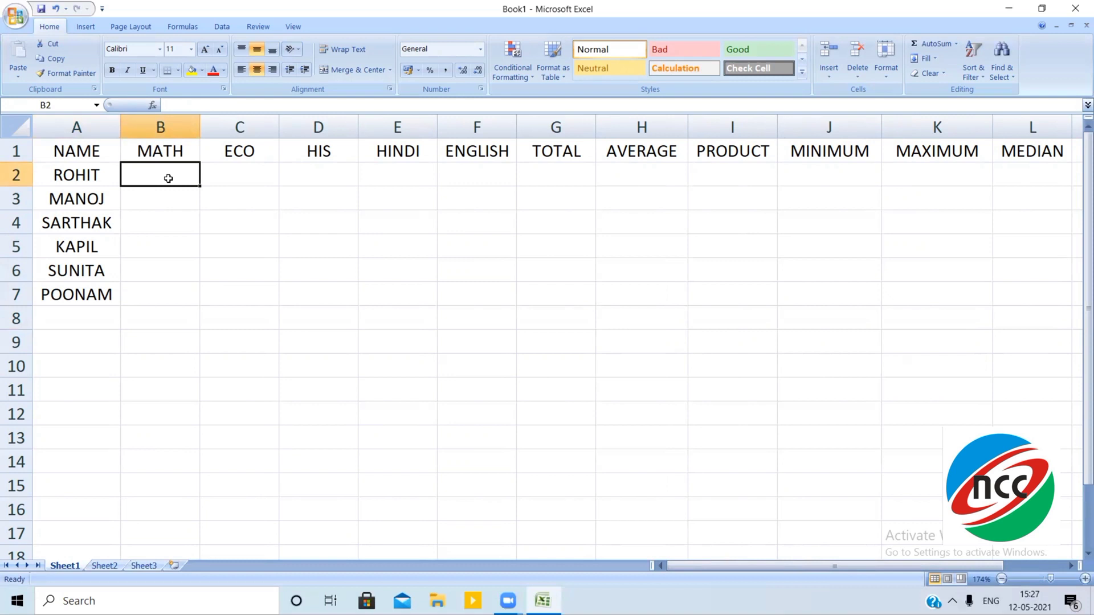
{"action": "type", "text": "56"}
{"action": "key", "text": "Return"}
{"action": "type", "text": "76"}
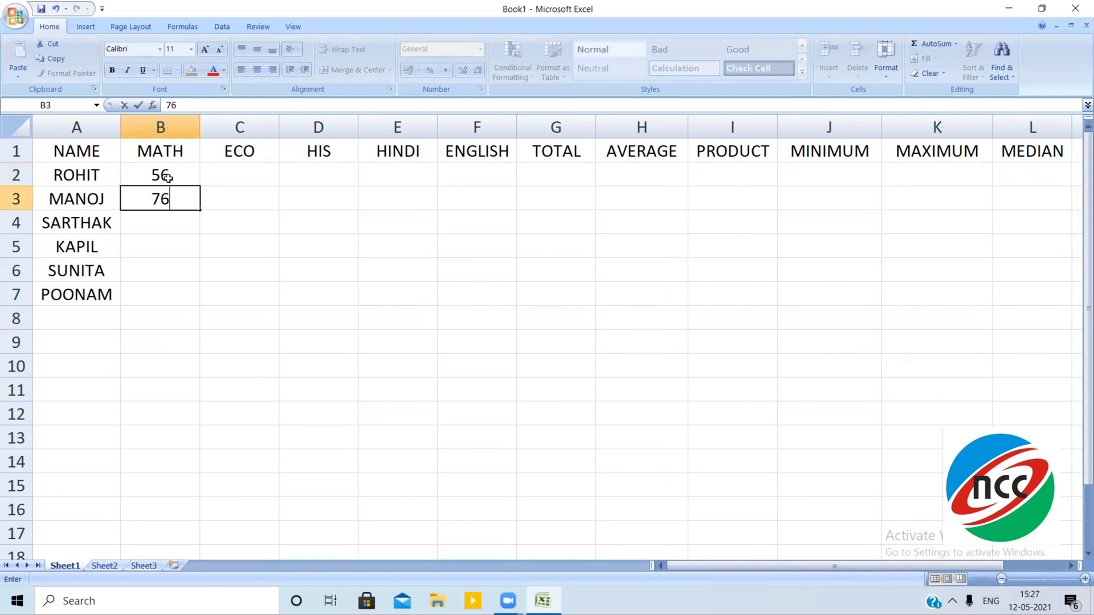
{"action": "key", "text": "Return"}
{"action": "type", "text": "67"}
{"action": "key", "text": "Return"}
{"action": "type", "text": "87"}
{"action": "key", "text": "Return"}
{"action": "type", "text": "4"}
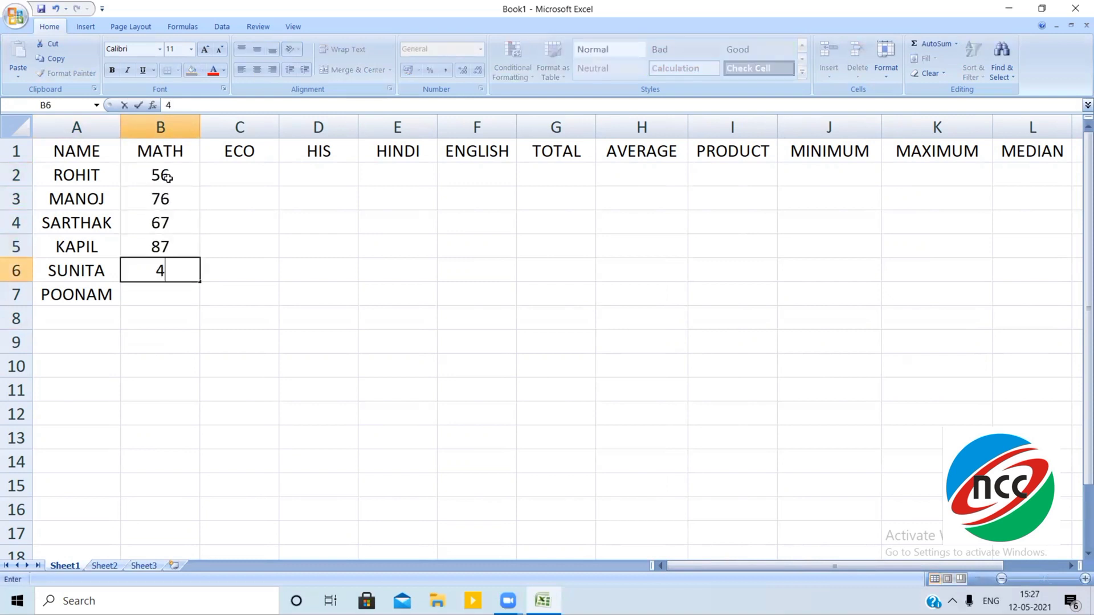
{"action": "type", "text": "5"}
{"action": "key", "text": "Return"}
{"action": "type", "text": "7"}
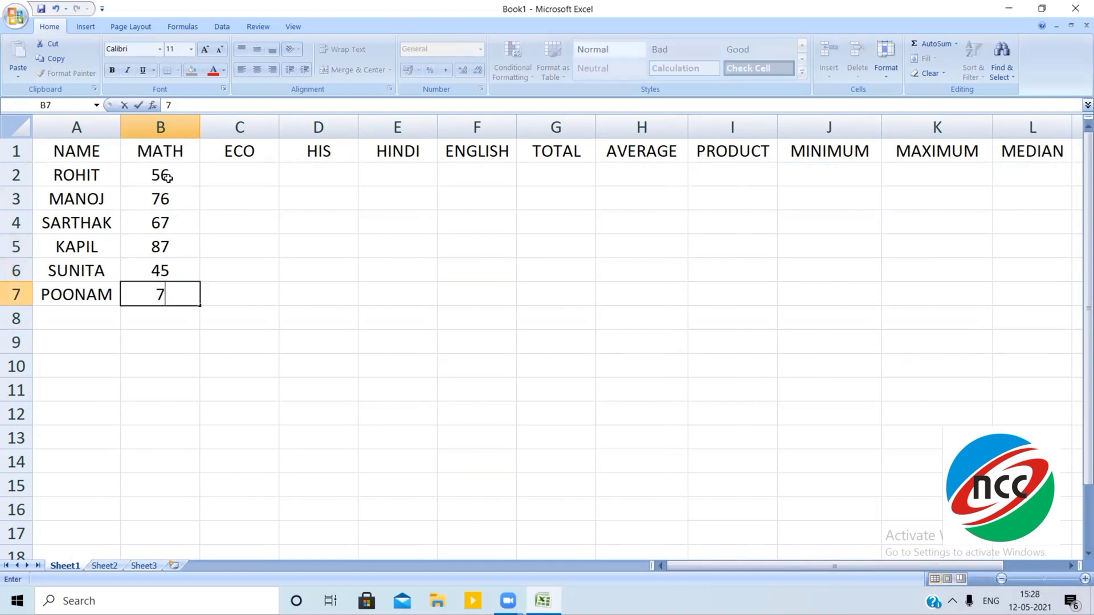
{"action": "type", "text": "8"}
- Change the MATH mark in cell B4 to 89
{"action": "key", "text": "Up"}
{"action": "key", "text": "Up"}
{"action": "key", "text": "Up"}
{"action": "type", "text": "89"}
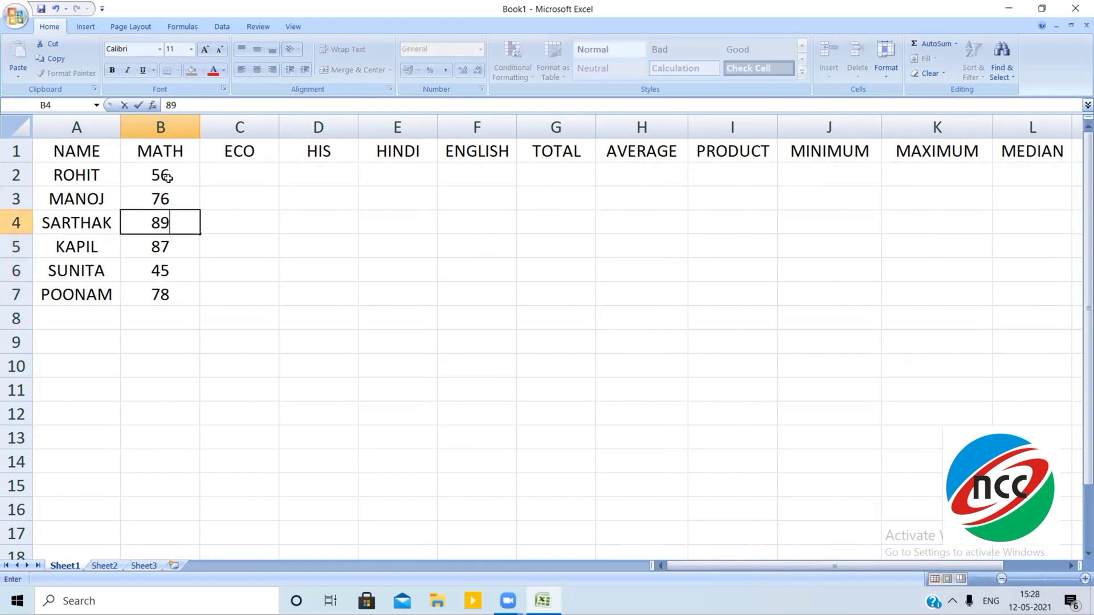
{"action": "key", "text": "Right"}
- Enter the ECO marks 87, 67, 89, 98, 77 and 67 in cells C2 through C7
{"action": "key", "text": "Up"}
{"action": "key", "text": "Up"}
{"action": "type", "text": "87"}
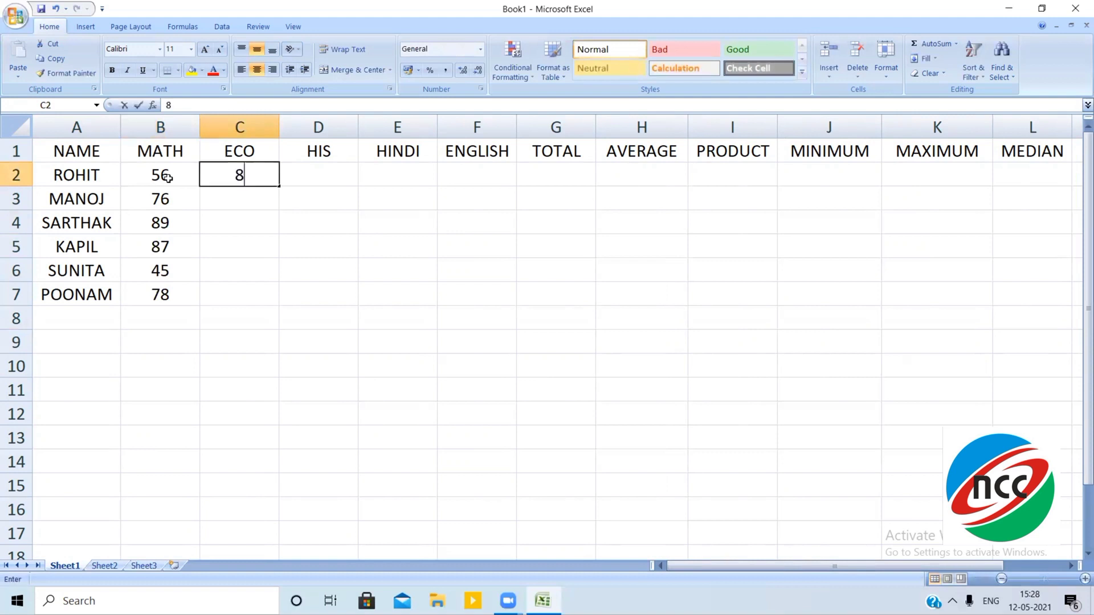
{"action": "key", "text": "Return"}
{"action": "type", "text": "67"}
{"action": "key", "text": "Return"}
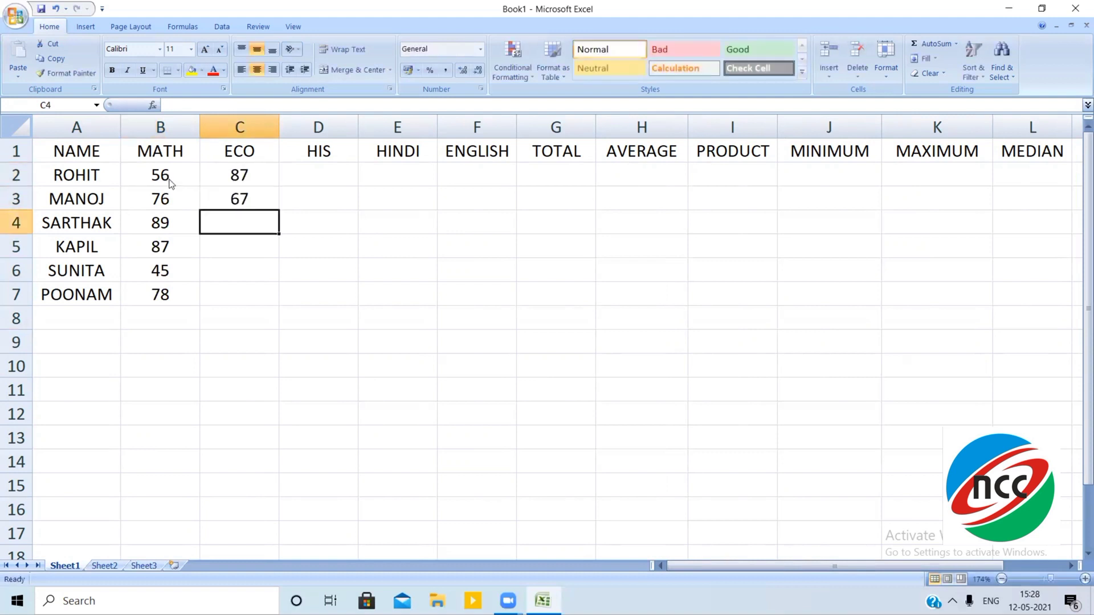
{"action": "type", "text": "89"}
{"action": "key", "text": "Return"}
{"action": "type", "text": "98"}
{"action": "key", "text": "Return"}
{"action": "type", "text": "77"}
{"action": "key", "text": "Return"}
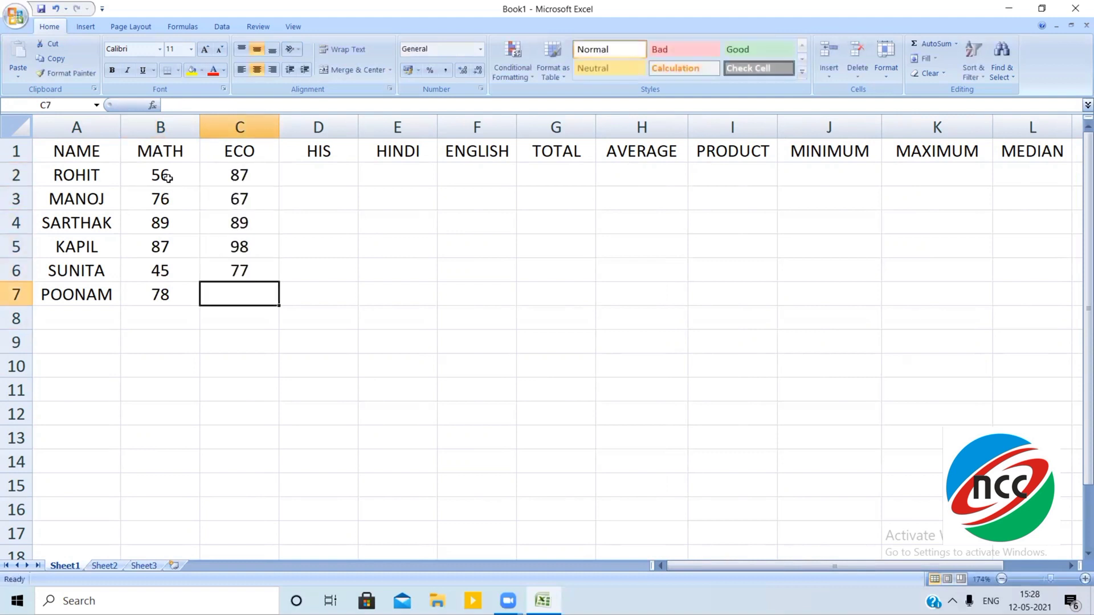
{"action": "type", "text": "67"}
{"action": "key", "text": "Return"}
- Enter the HIS marks 67, 87, 65, 58, 87 and 45 in cells D2 through D7
{"action": "key", "text": "Right"}
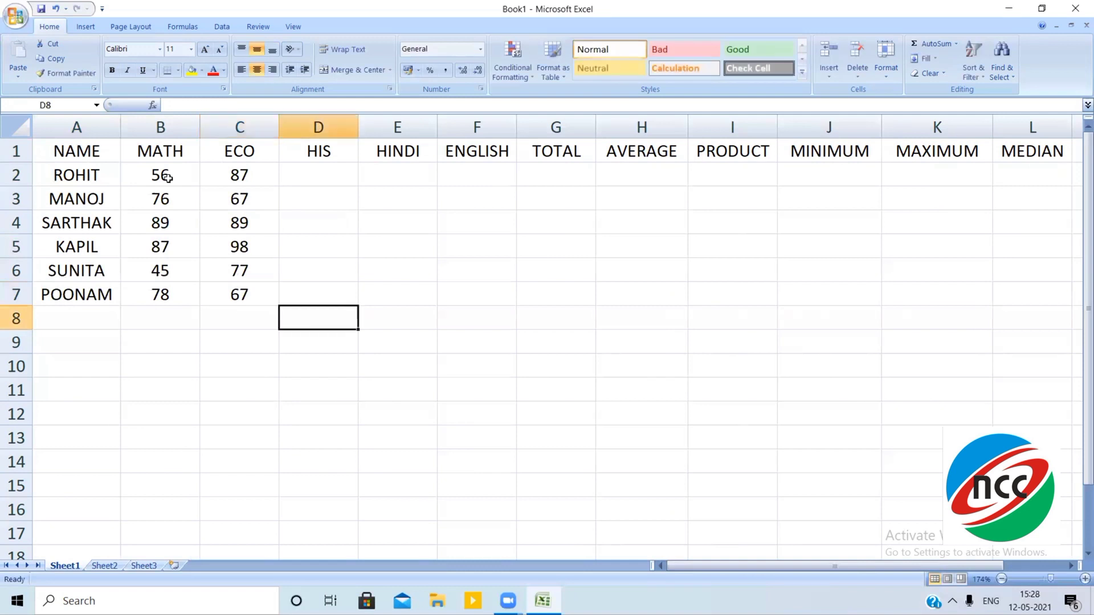
{"action": "key", "text": "Up"}
{"action": "key", "text": "Up"}
{"action": "key", "text": "Up"}
{"action": "key", "text": "Up"}
{"action": "key", "text": "Up"}
{"action": "key", "text": "Up"}
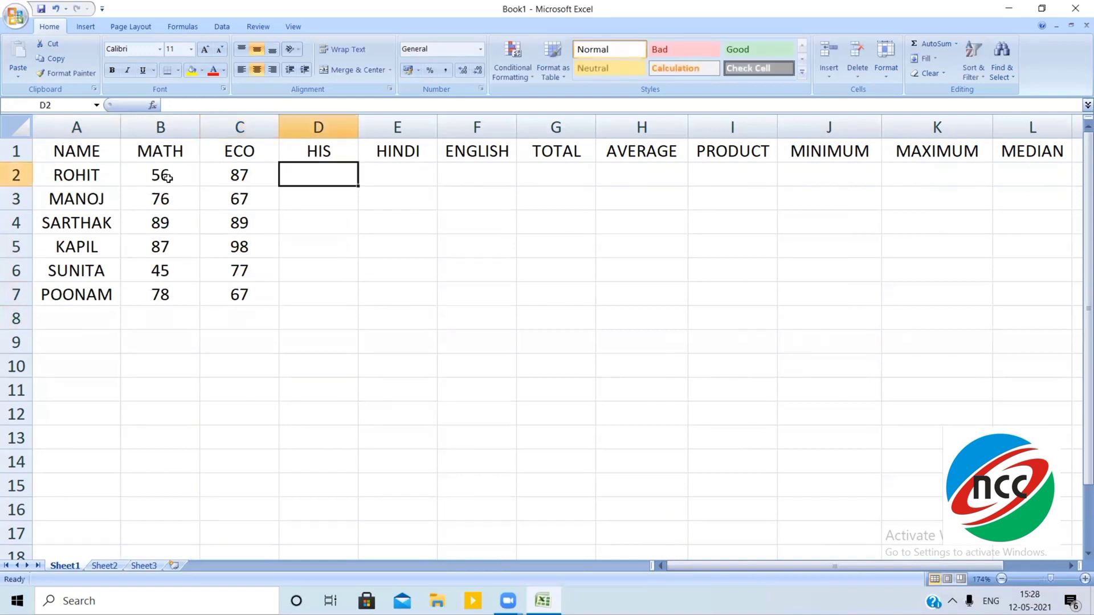
{"action": "type", "text": "67"}
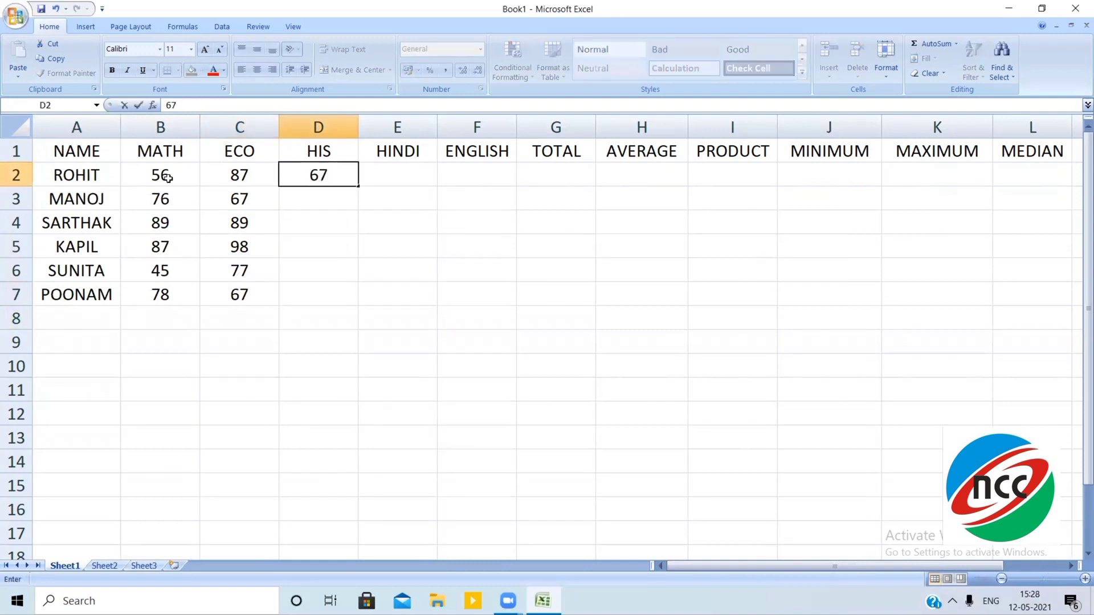
{"action": "key", "text": "Return"}
{"action": "type", "text": "87"}
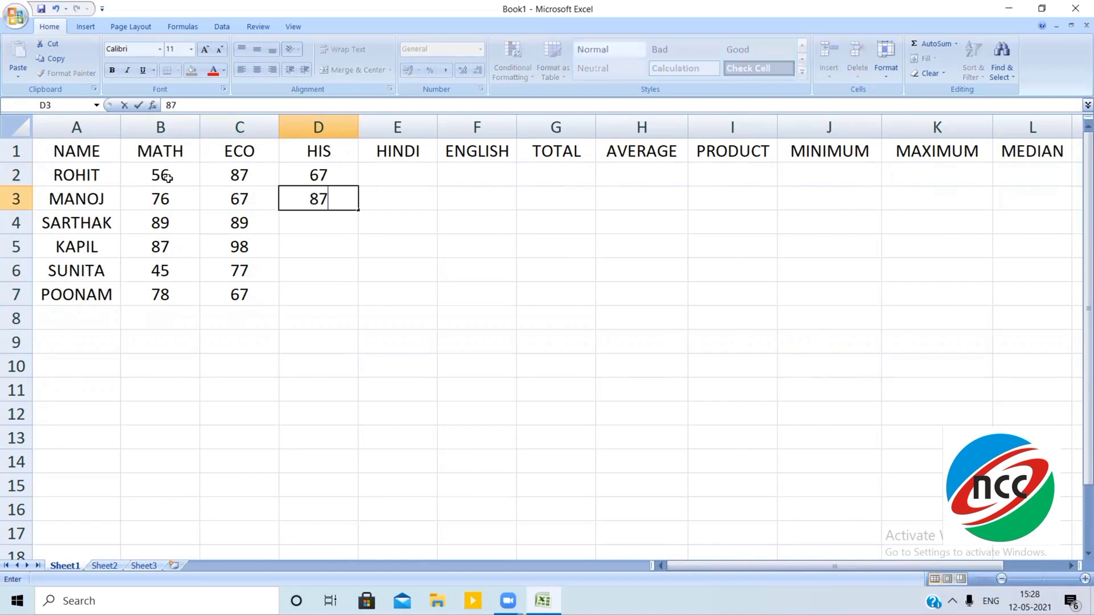
{"action": "key", "text": "Return"}
{"action": "type", "text": "65"}
{"action": "key", "text": "Return"}
{"action": "type", "text": "58"}
{"action": "key", "text": "Return"}
{"action": "type", "text": "8"}
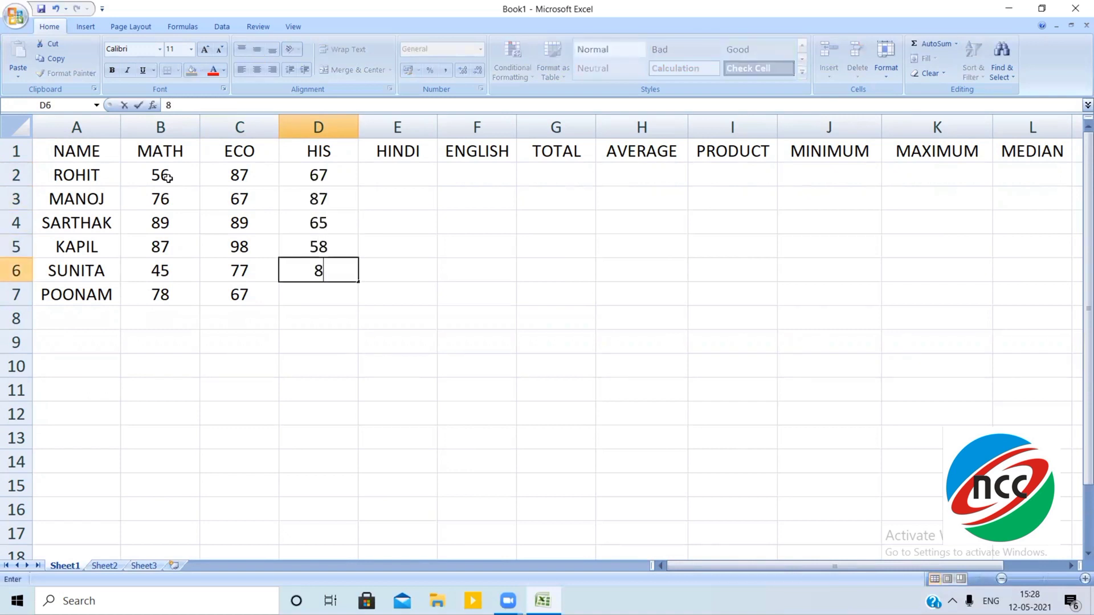
{"action": "type", "text": "745"}
{"action": "key", "text": "Tab"}
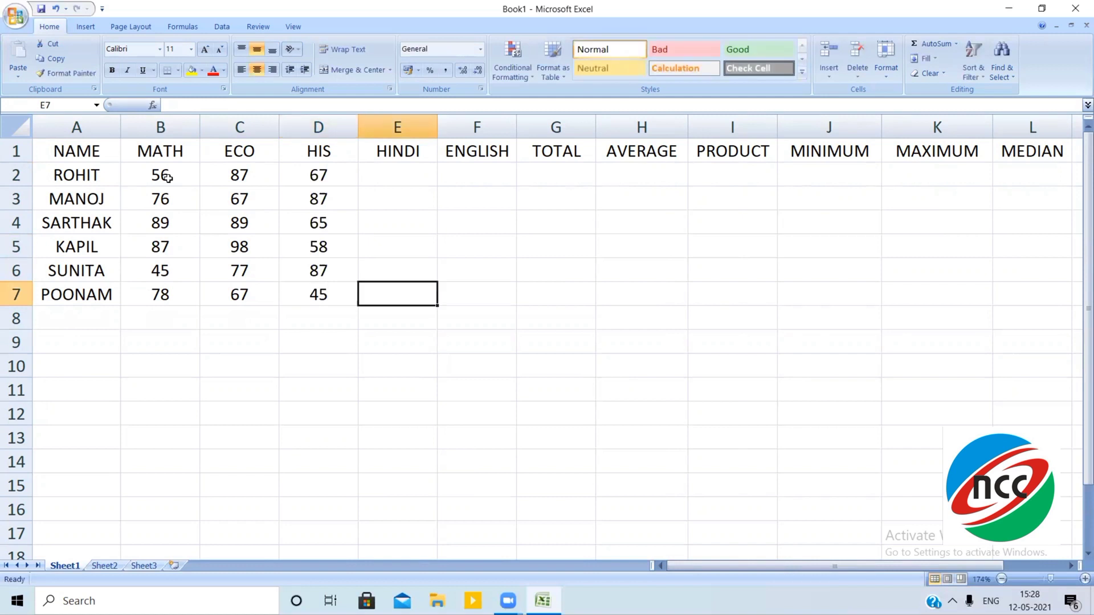
- Fill the HINDI marks in cells E2 through E7 with 63, 76, 47, 54, 65 and 76
{"action": "type", "text": "76"}
{"action": "key", "text": "Up"}
{"action": "type", "text": "65"}
{"action": "key", "text": "Up"}
{"action": "type", "text": "5"}
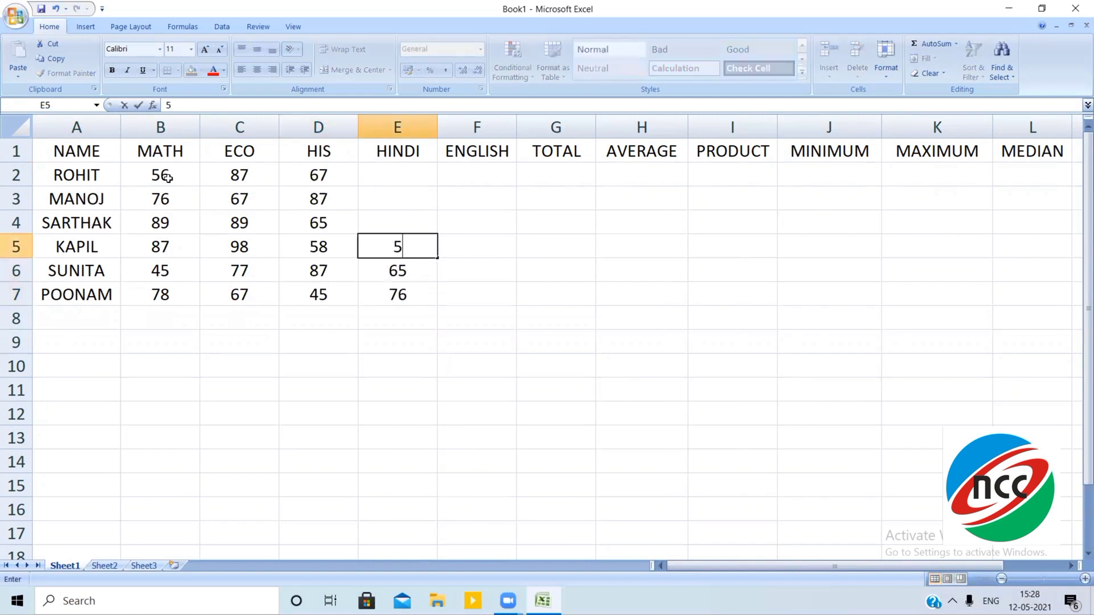
{"action": "type", "text": "4"}
{"action": "key", "text": "Up"}
{"action": "type", "text": "47"}
{"action": "key", "text": "Up"}
{"action": "type", "text": "76"}
{"action": "key", "text": "Up"}
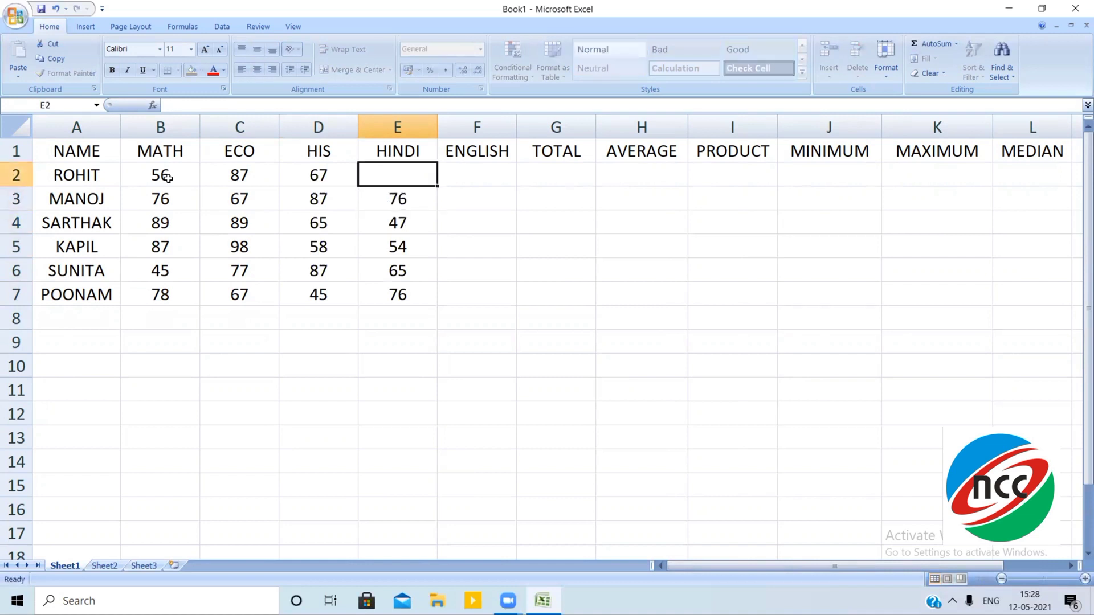
{"action": "type", "text": "63"}
{"action": "key", "text": "Return"}
- Enter the ENGLISH marks 67, 87, 76, 65, 43 and 36 in cells F2 through F7
{"action": "key", "text": "Up"}
{"action": "key", "text": "Right"}
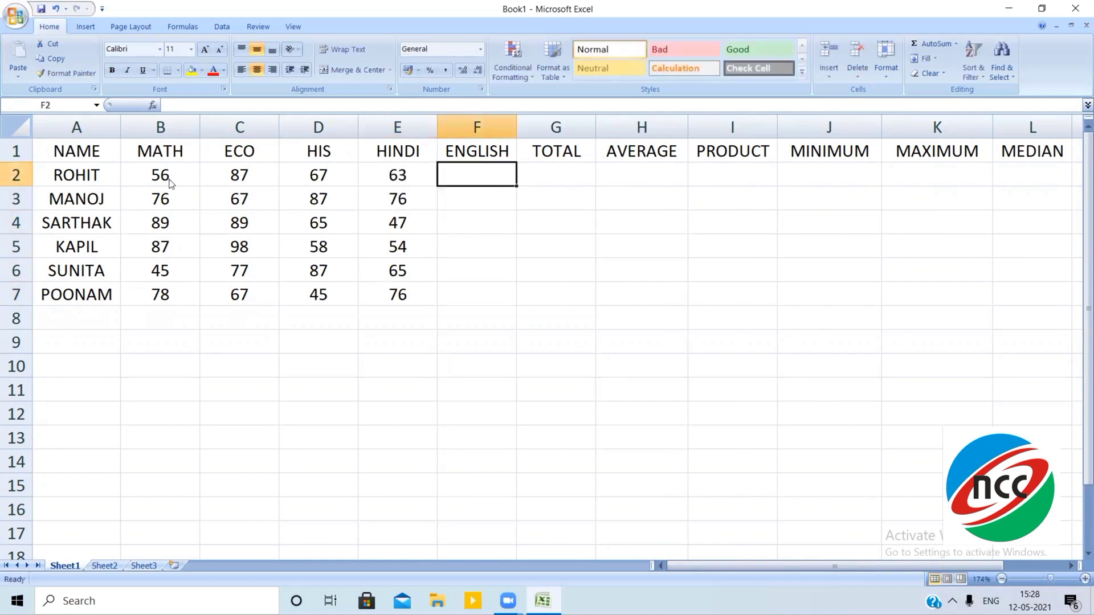
{"action": "type", "text": "67"}
{"action": "key", "text": "Return"}
{"action": "type", "text": "87"}
{"action": "key", "text": "Return"}
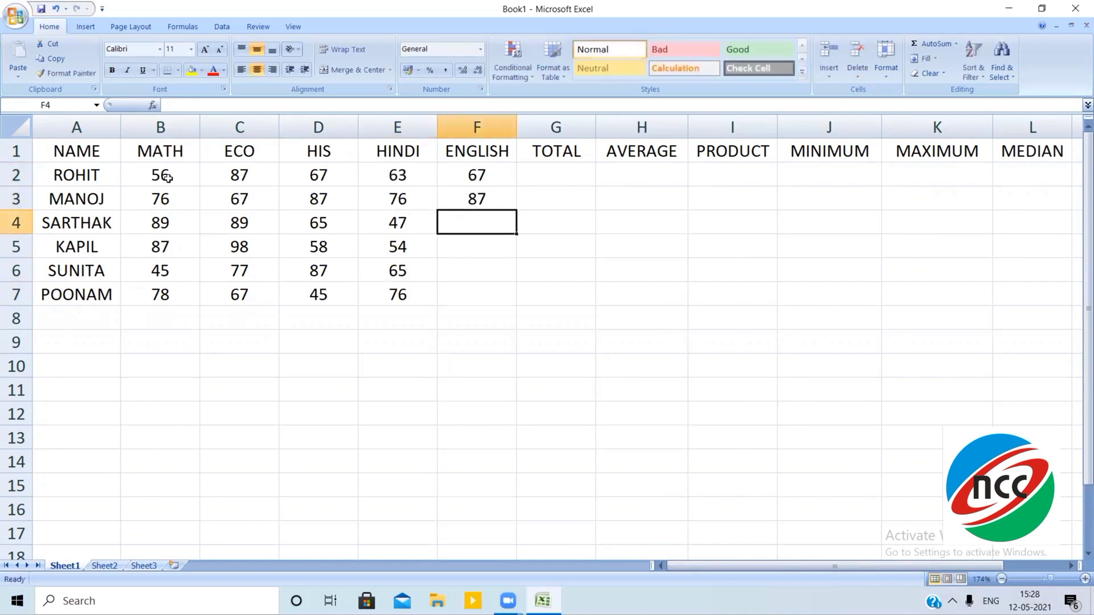
{"action": "type", "text": "76"}
{"action": "key", "text": "Return"}
{"action": "type", "text": "65"}
{"action": "key", "text": "Return"}
{"action": "type", "text": "4"}
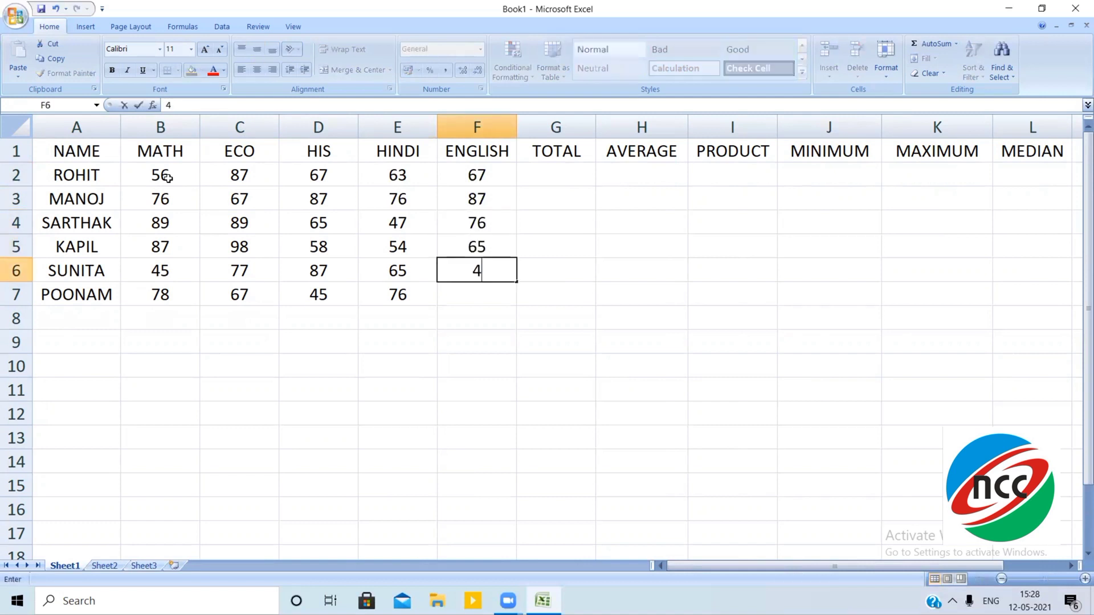
{"action": "type", "text": "3"}
{"action": "key", "text": "Return"}
{"action": "type", "text": "36"}
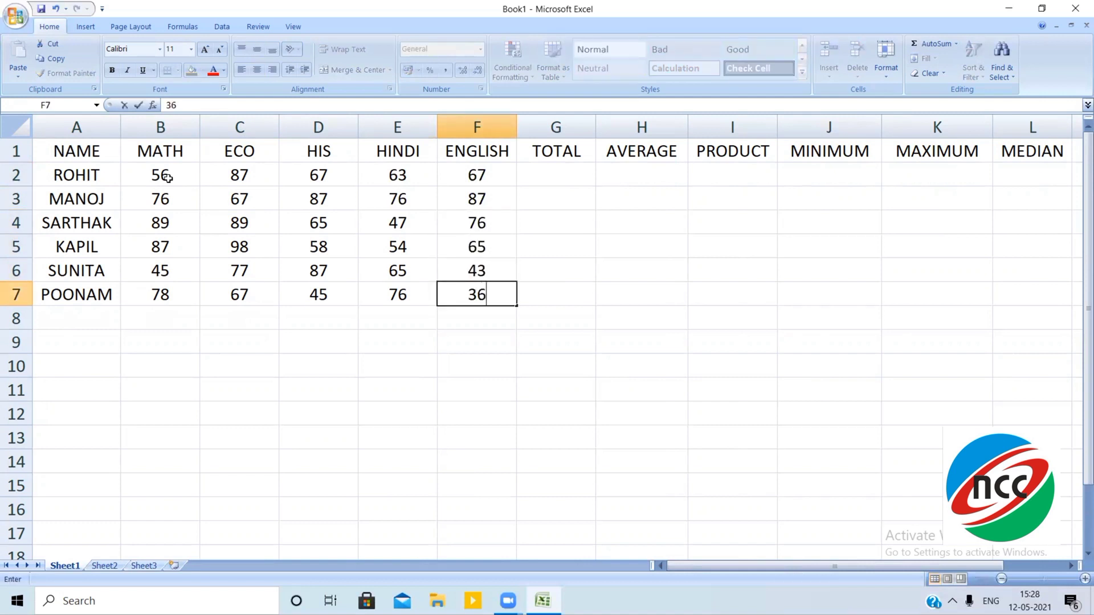
{"action": "key", "text": "Right"}
- Fill the TOTAL cells G2 through G7 with AutoSum formulas adding each student's five subject marks
{"action": "key", "text": "Up"}
{"action": "key", "text": "Up"}
{"action": "key", "text": "Up"}
{"action": "key", "text": "Up"}
{"action": "key", "text": "Up"}
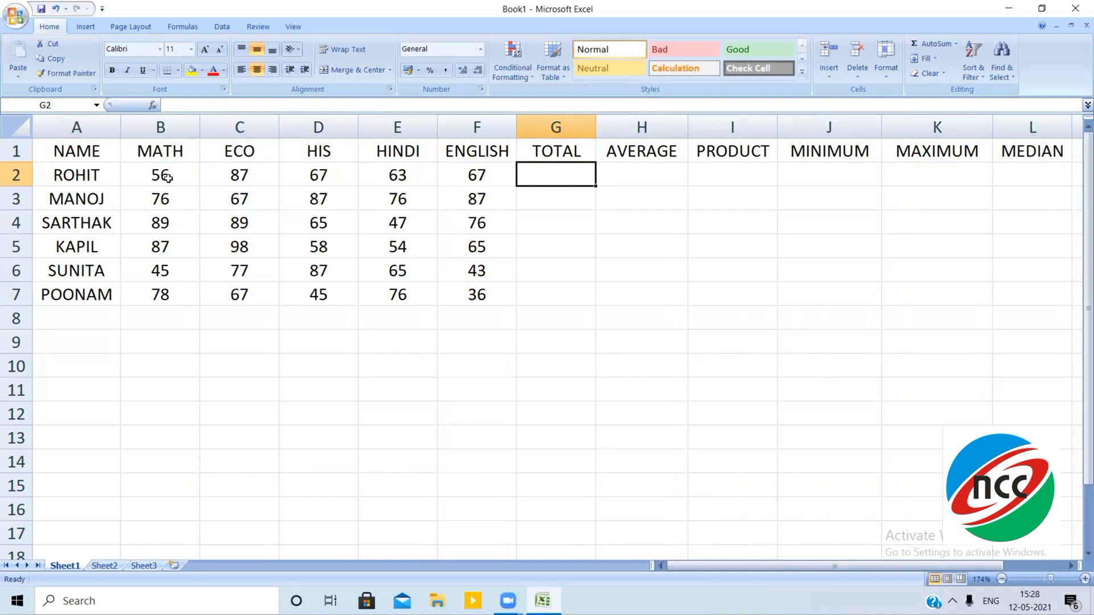
{"action": "left_click", "coordinate": [576, 237]}
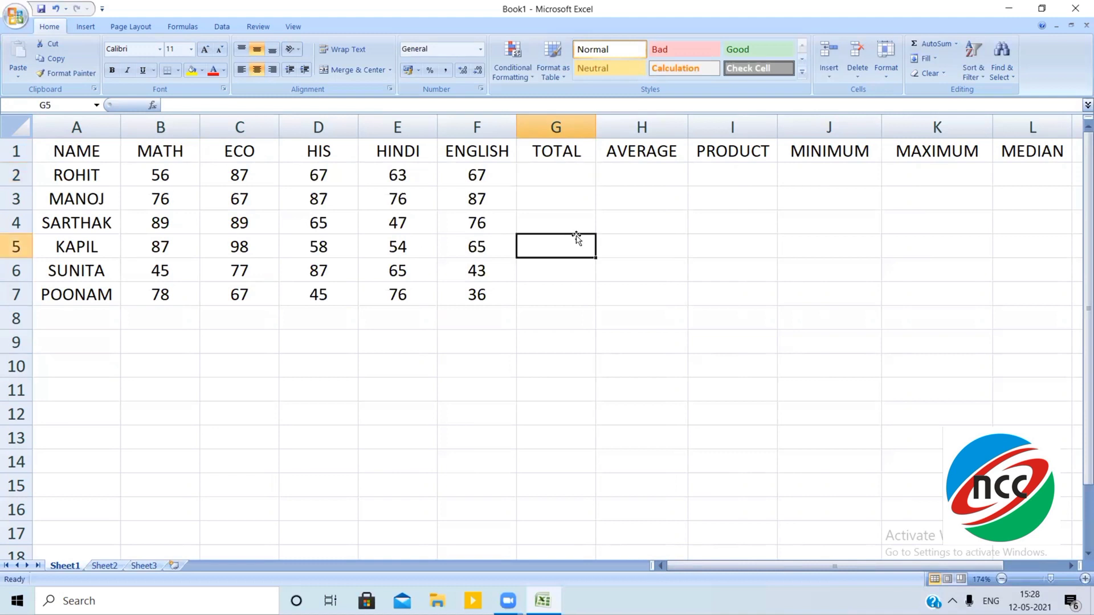
{"action": "left_click_drag", "start_coordinate": [558, 176], "coordinate": [591, 306]}
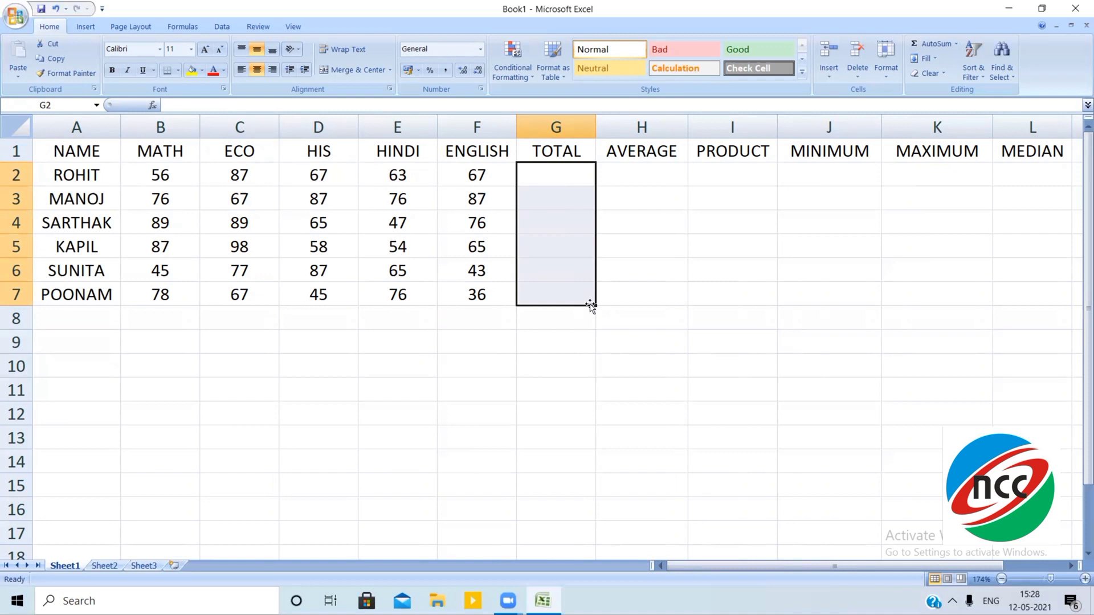
{"action": "key", "text": "alt+equal"}
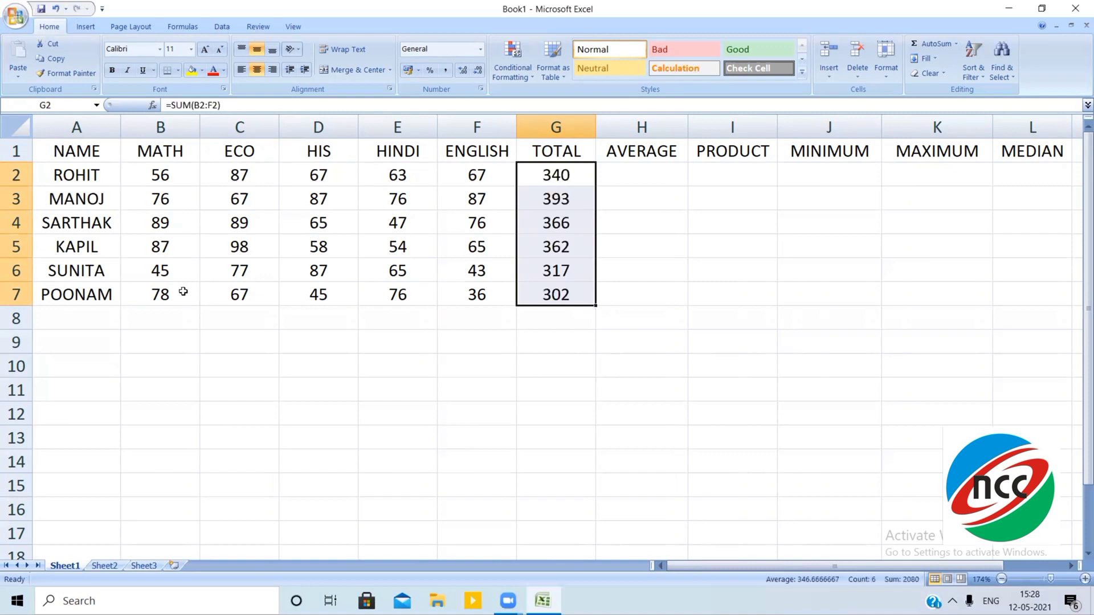
- Add AutoSum column totals in row 8 for each subject and the TOTAL column, cells B8 through G8
{"action": "left_click", "coordinate": [173, 319]}
{"action": "left_click_drag", "start_coordinate": [173, 319], "coordinate": [543, 326]}
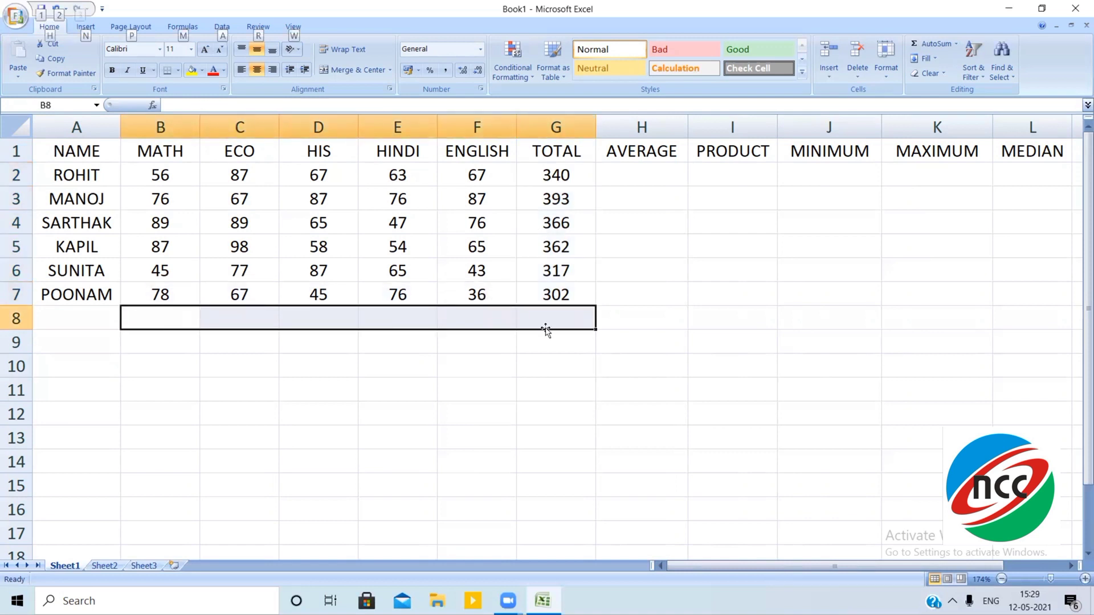
{"action": "key", "text": "alt+equal"}
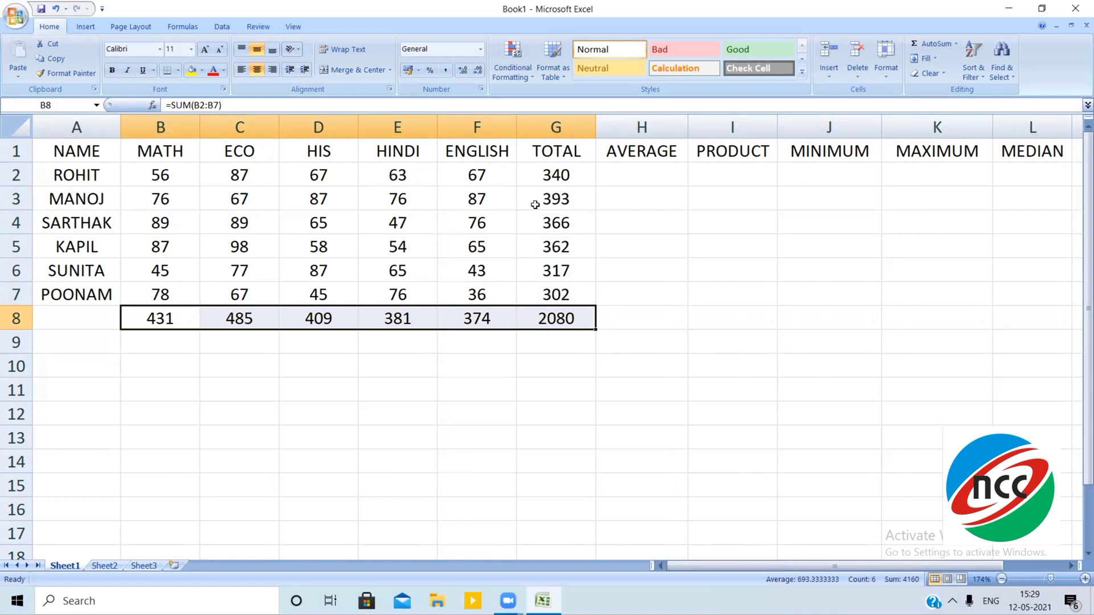
- Clear the AutoSum results from the ranges G2:G10 and B8:F10
{"action": "left_click", "coordinate": [539, 180]}
{"action": "left_click_drag", "start_coordinate": [539, 180], "coordinate": [560, 367]}
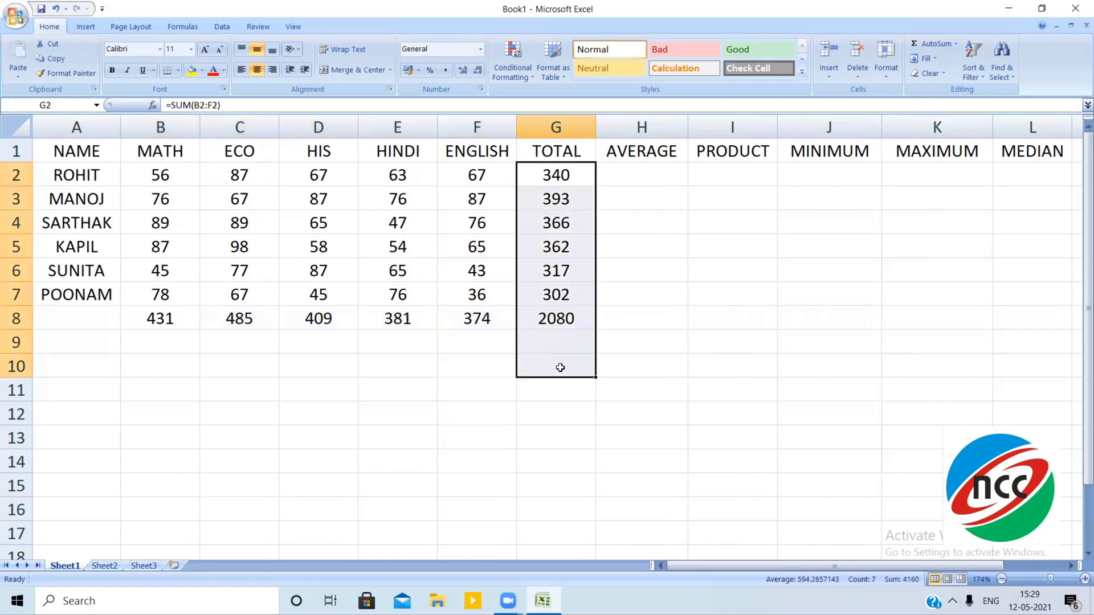
{"action": "key", "text": "Delete"}
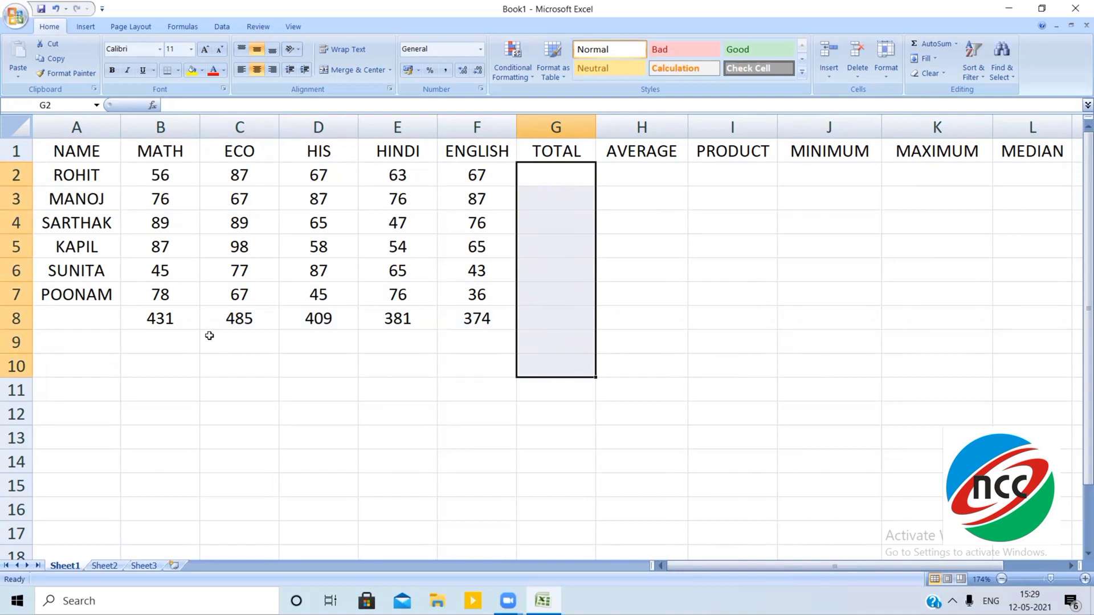
{"action": "left_click", "coordinate": [175, 323]}
{"action": "left_click_drag", "start_coordinate": [175, 323], "coordinate": [510, 355]}
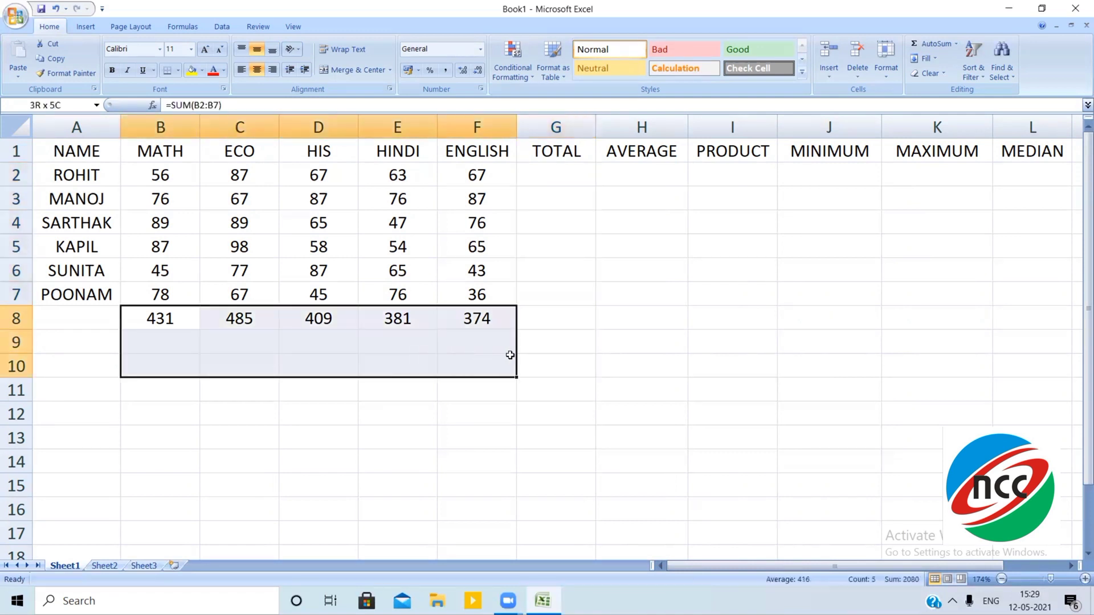
{"action": "key", "text": "Delete"}
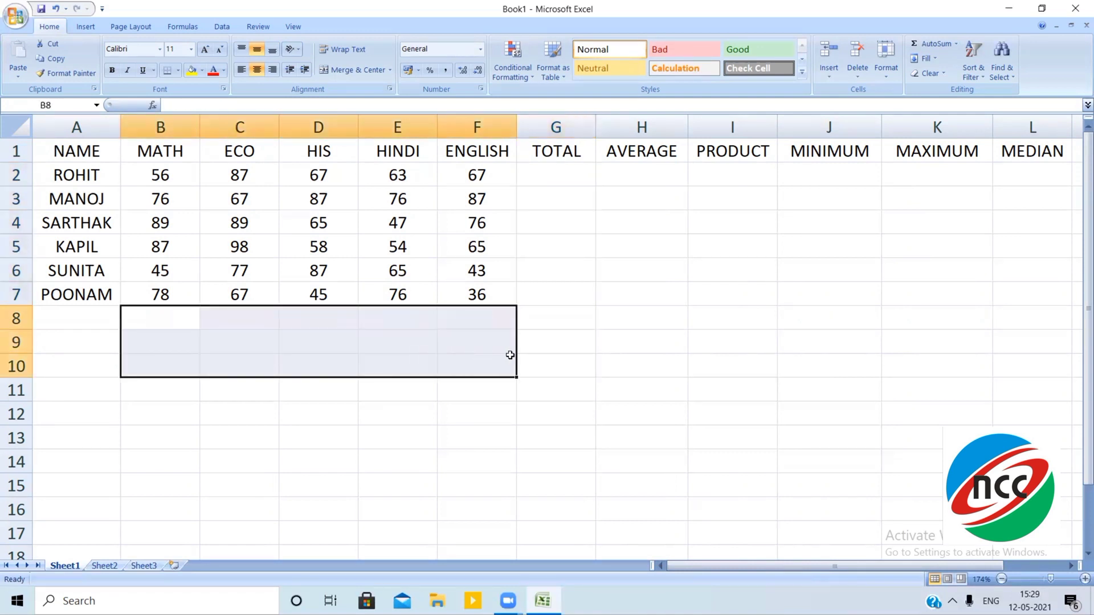
- Enter =SUM(B2:F2) in the TOTAL cell G2 and fill the formula down through G7
{"action": "left_click", "coordinate": [552, 178]}
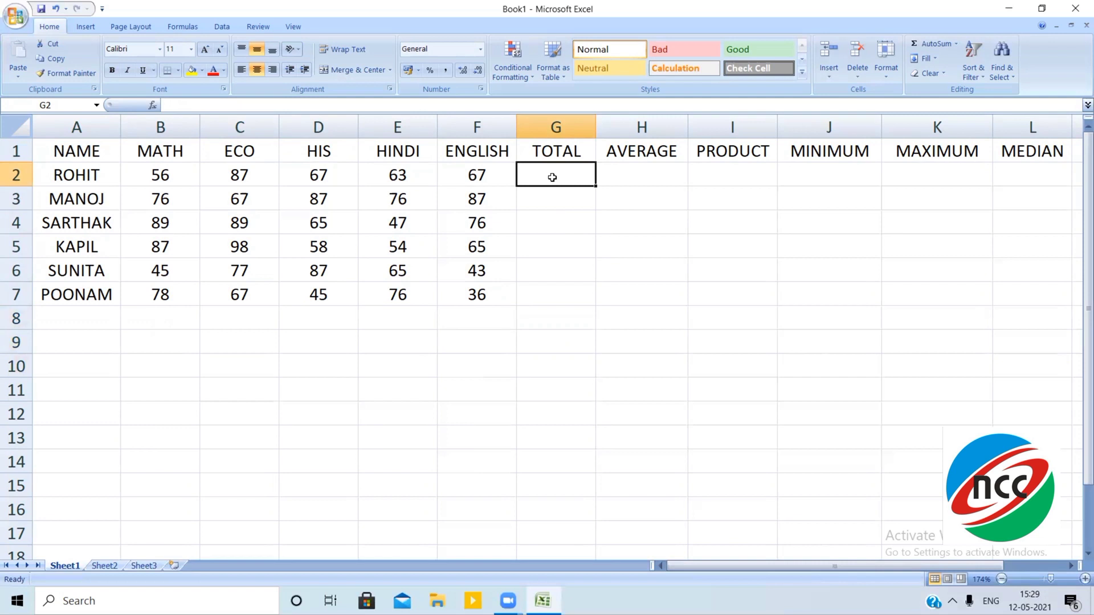
{"action": "left_click", "coordinate": [551, 203]}
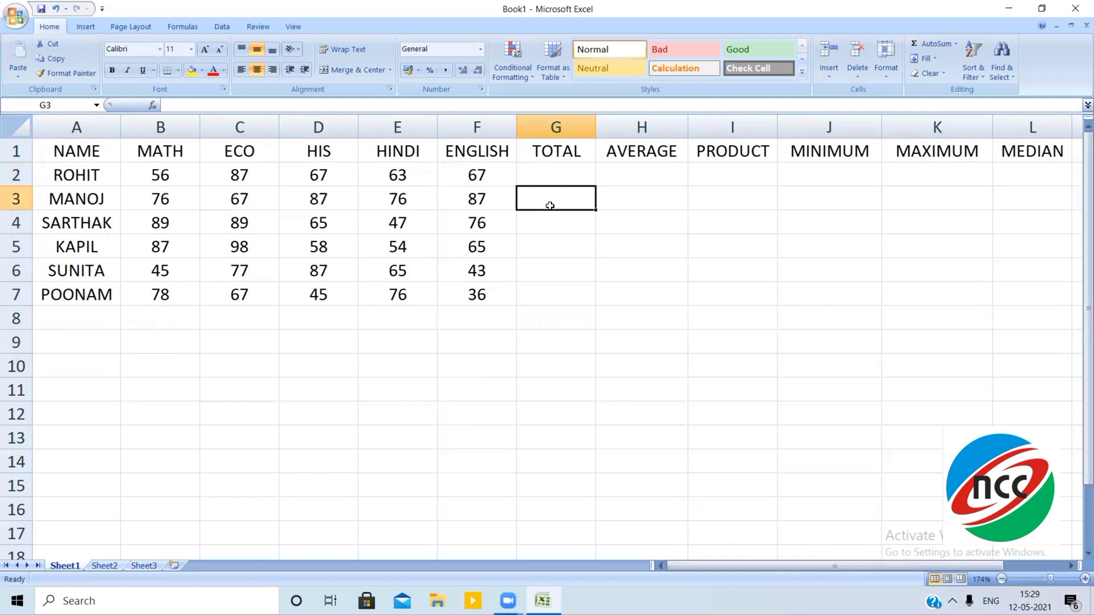
{"action": "left_click", "coordinate": [550, 182]}
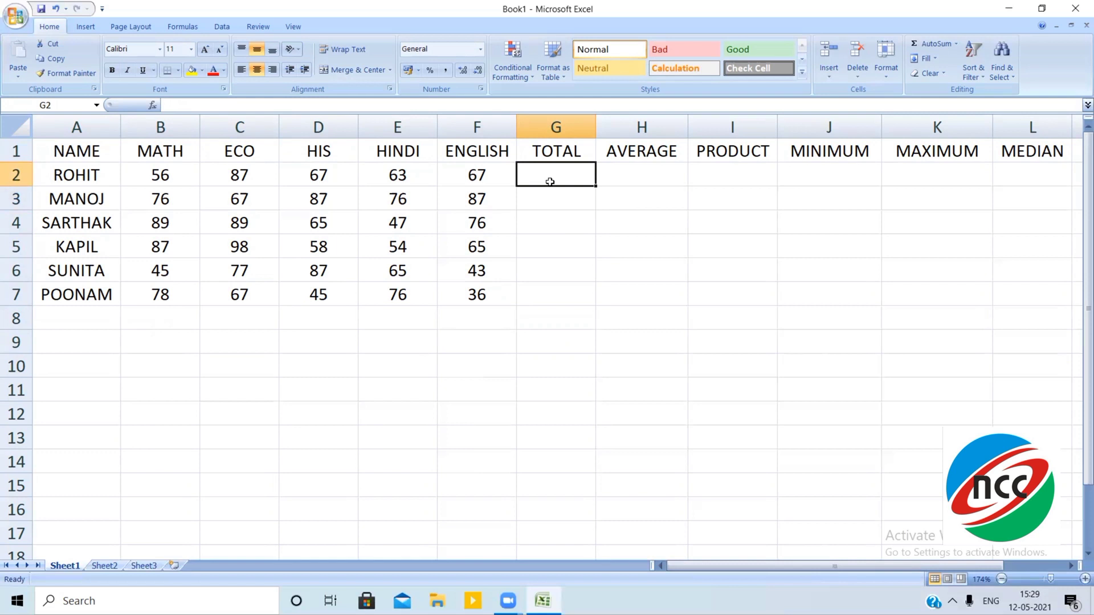
{"action": "type", "text": "=SUM("}
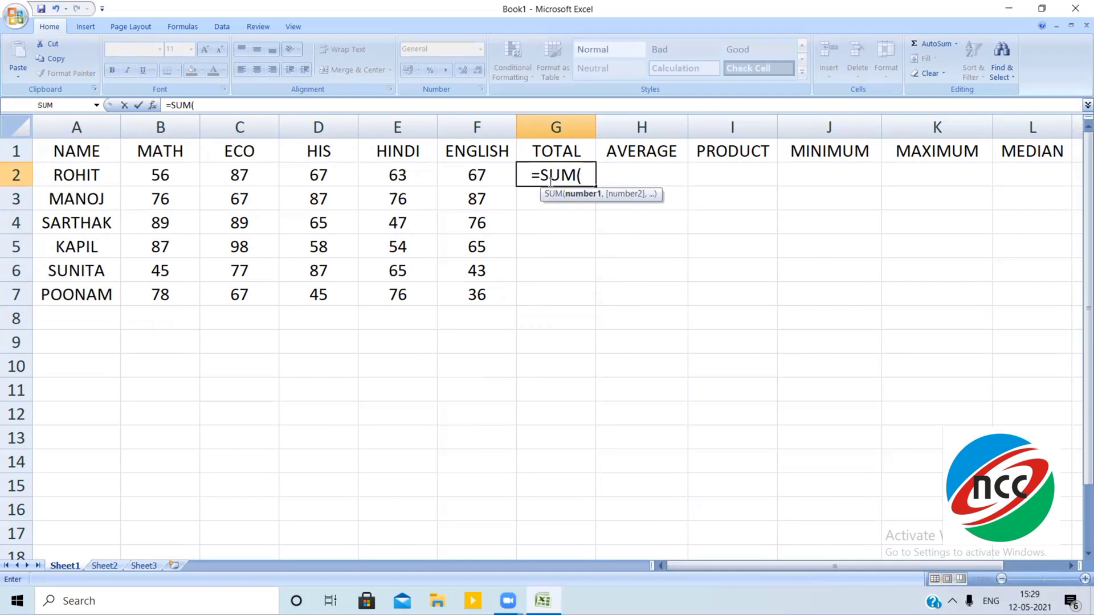
{"action": "type", "text": "B2"}
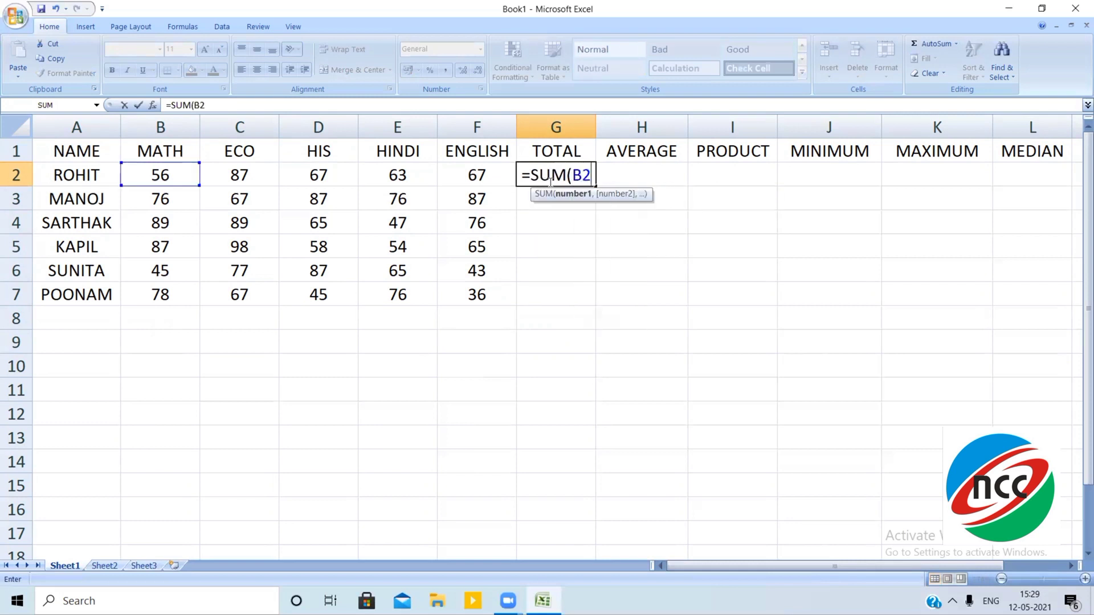
{"action": "type", "text": ":"}
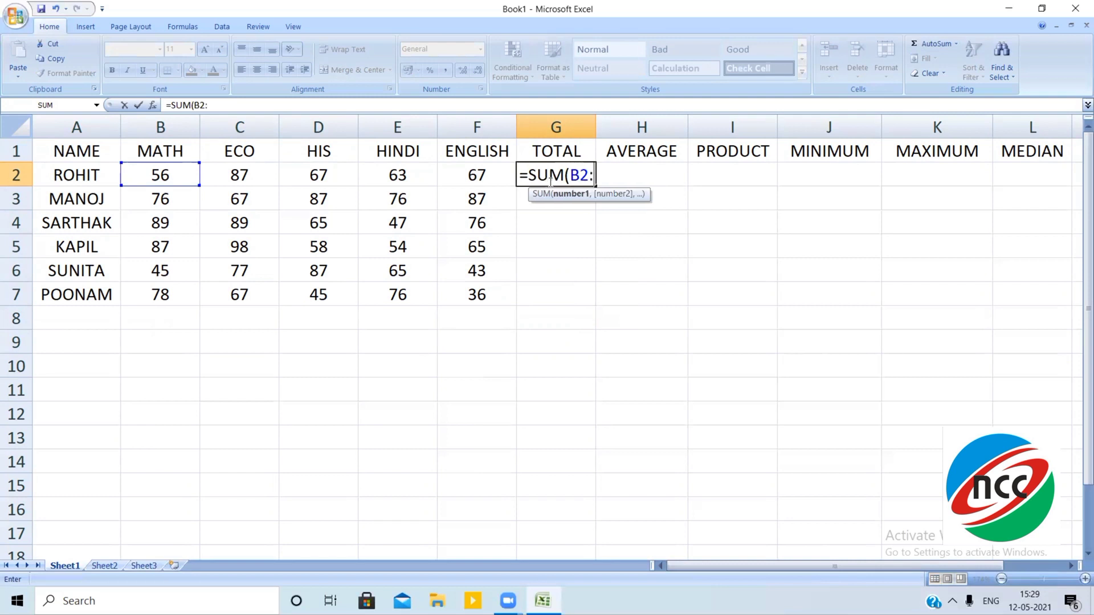
{"action": "type", "text": "F2"}
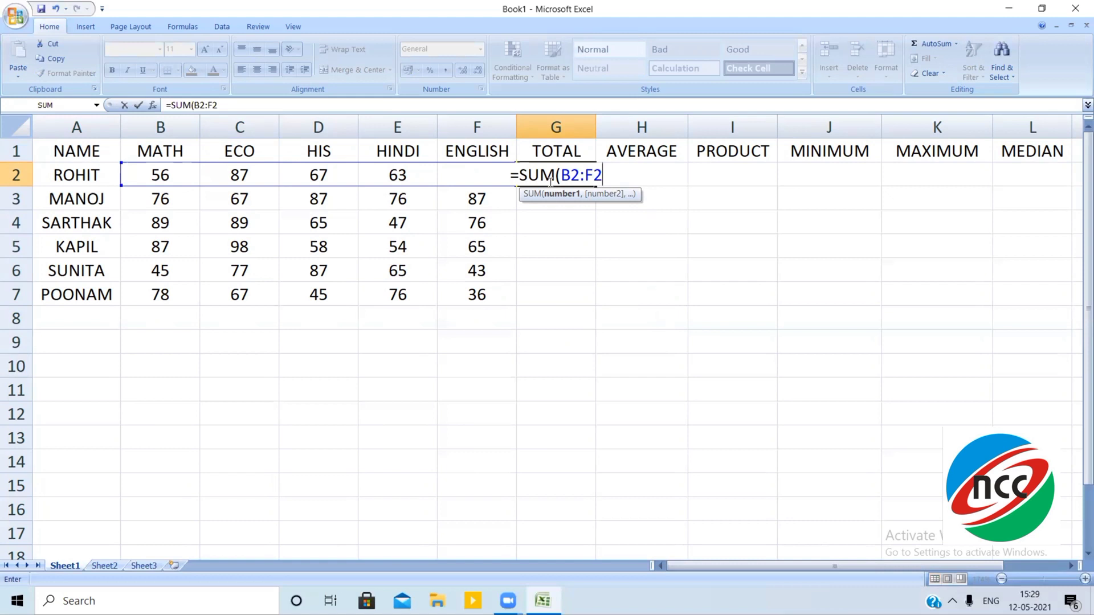
{"action": "type", "text": ")"}
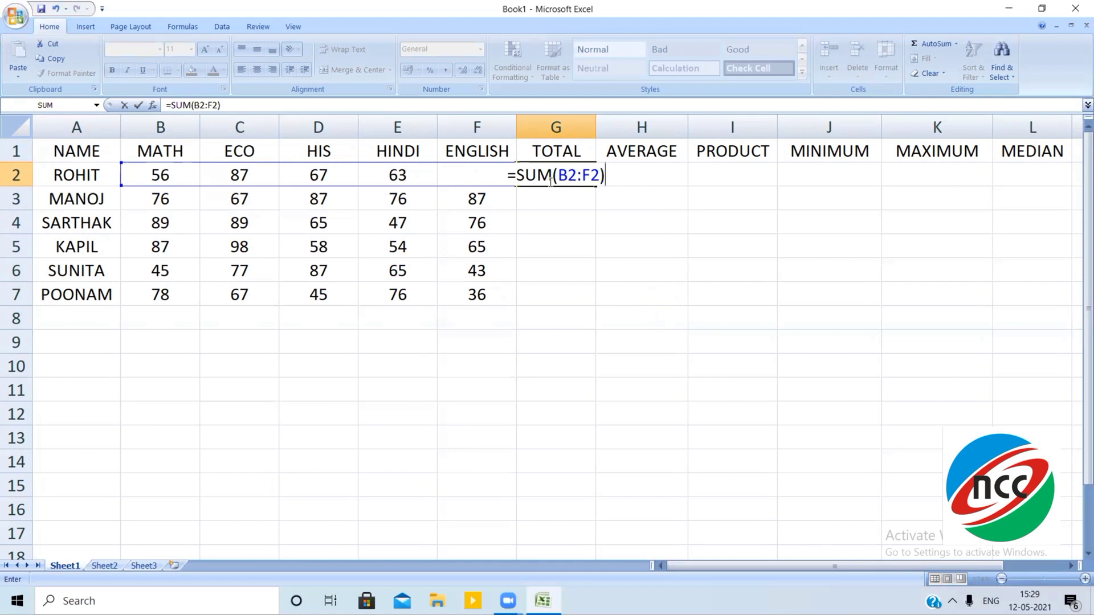
{"action": "key", "text": "Return"}
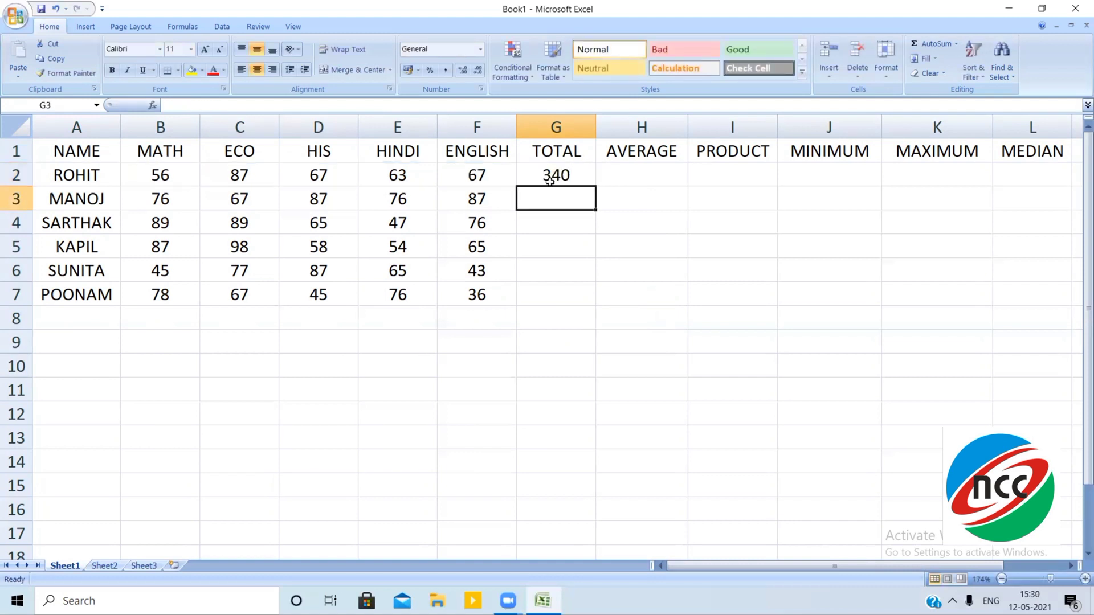
{"action": "left_click", "coordinate": [566, 177]}
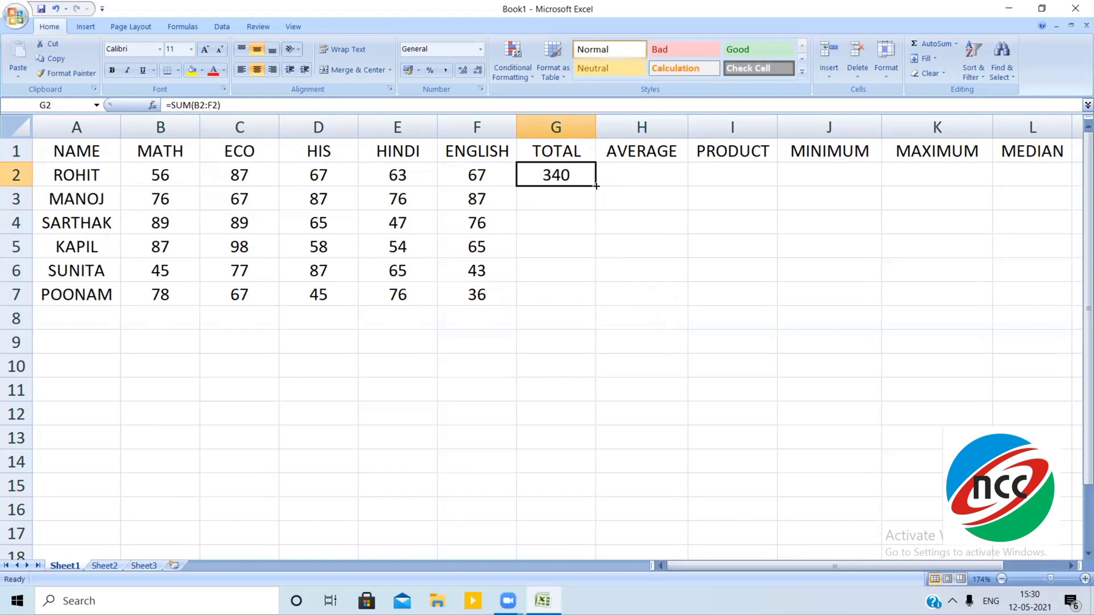
{"action": "left_click_drag", "start_coordinate": [596, 186], "coordinate": [582, 306]}
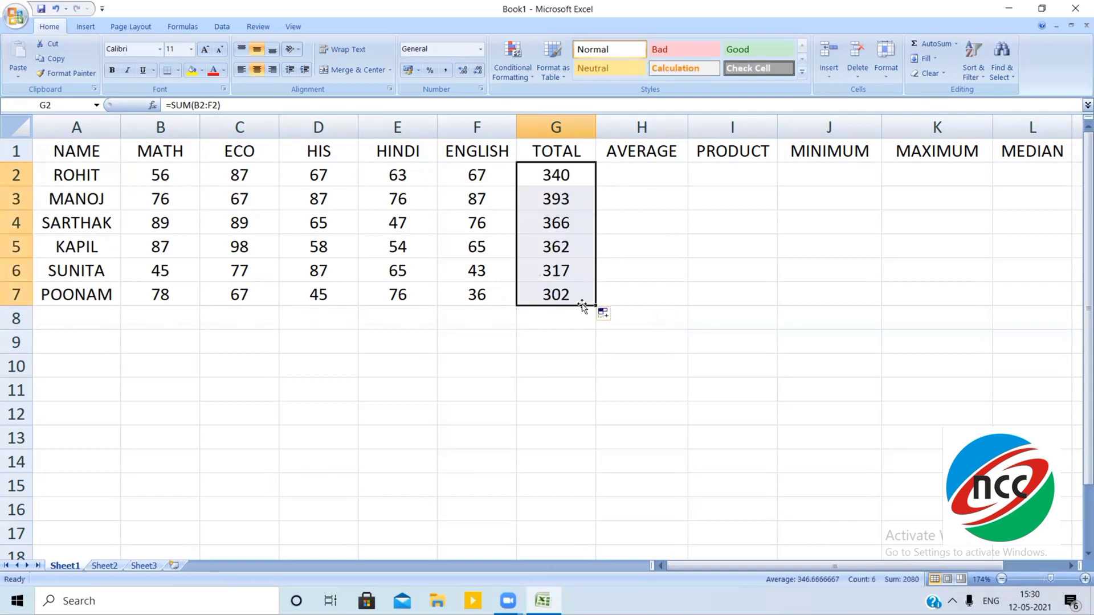
- Label cell A8, below the last student name, as SUM
{"action": "left_click", "coordinate": [238, 340]}
{"action": "left_click", "coordinate": [94, 323]}
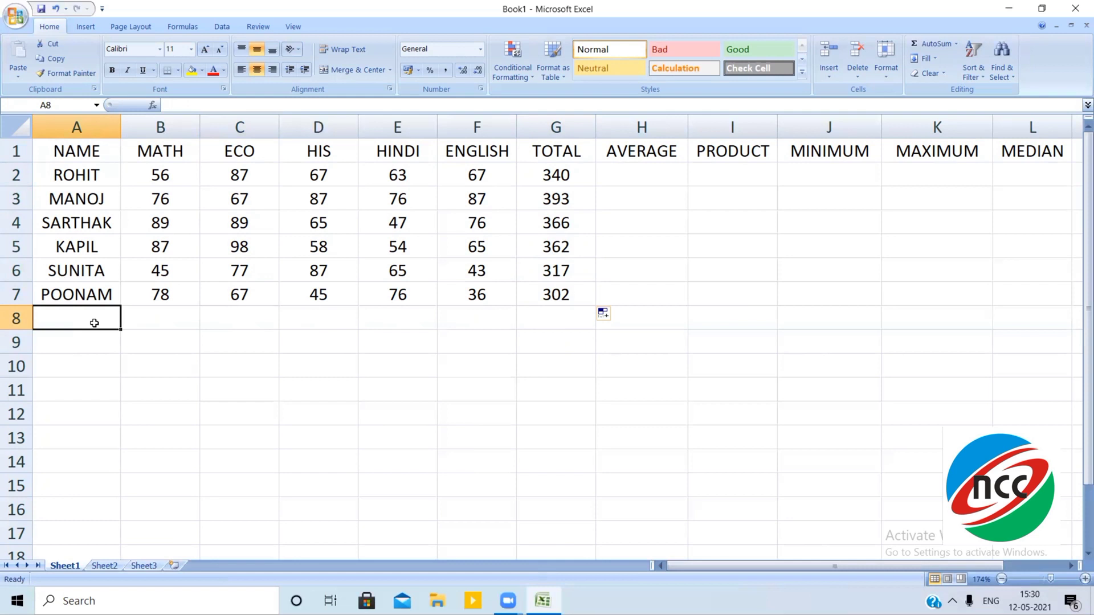
{"action": "type", "text": "S"}
{"action": "key", "text": "BackSpace"}
{"action": "type", "text": "SUM"}
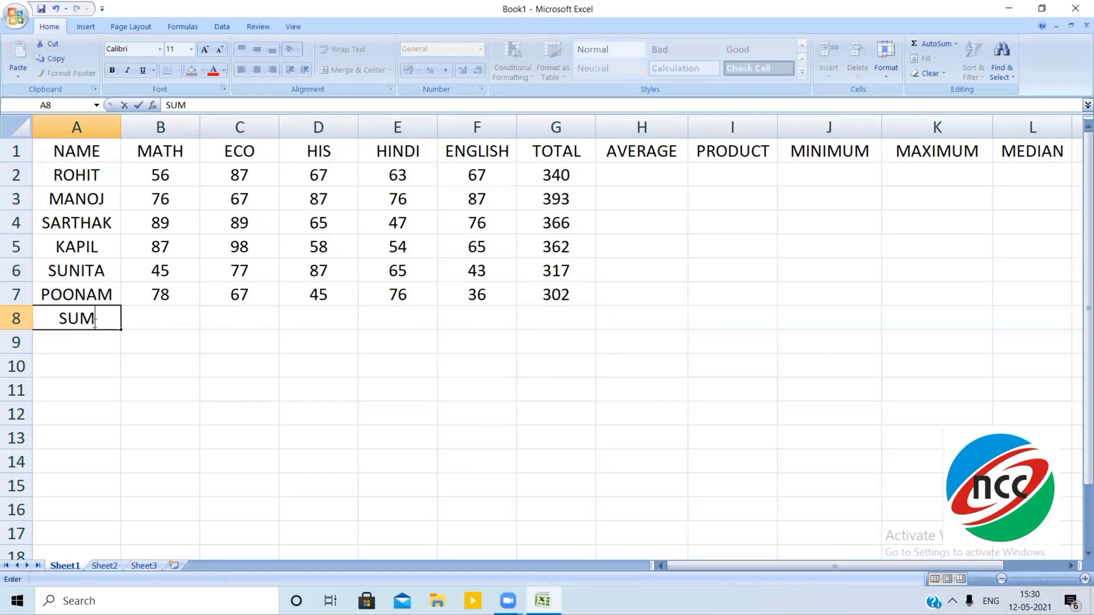
{"action": "key", "text": "Tab"}
- Enter =SUM(B2:B7) in cell B8 and fill the formula across row 8 through the TOTAL column, G8
{"action": "type", "text": "=S"}
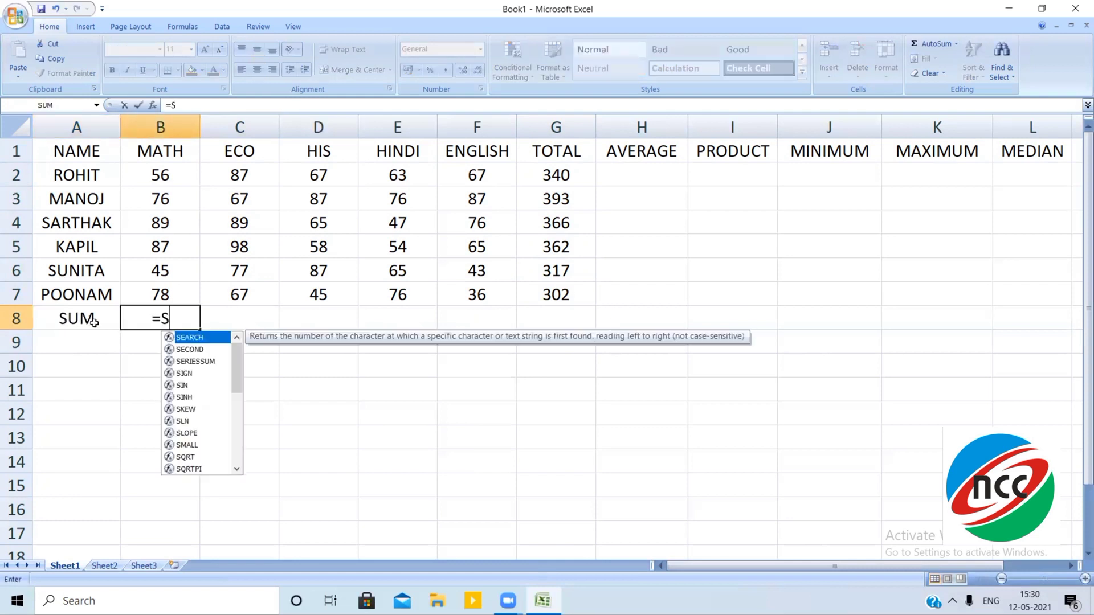
{"action": "type", "text": "UM(B2:"}
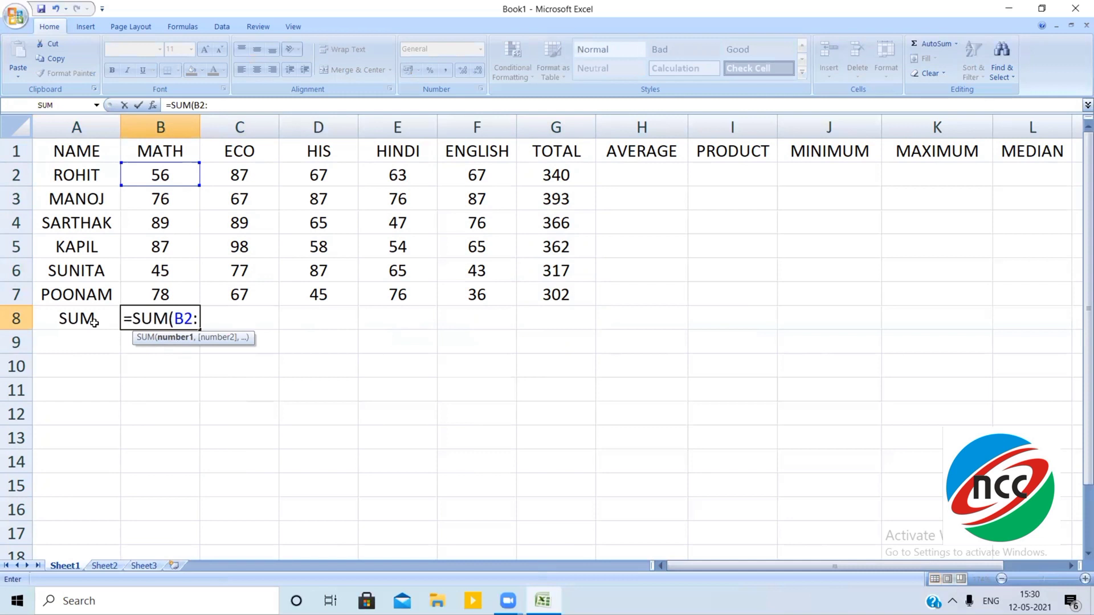
{"action": "type", "text": "B7"}
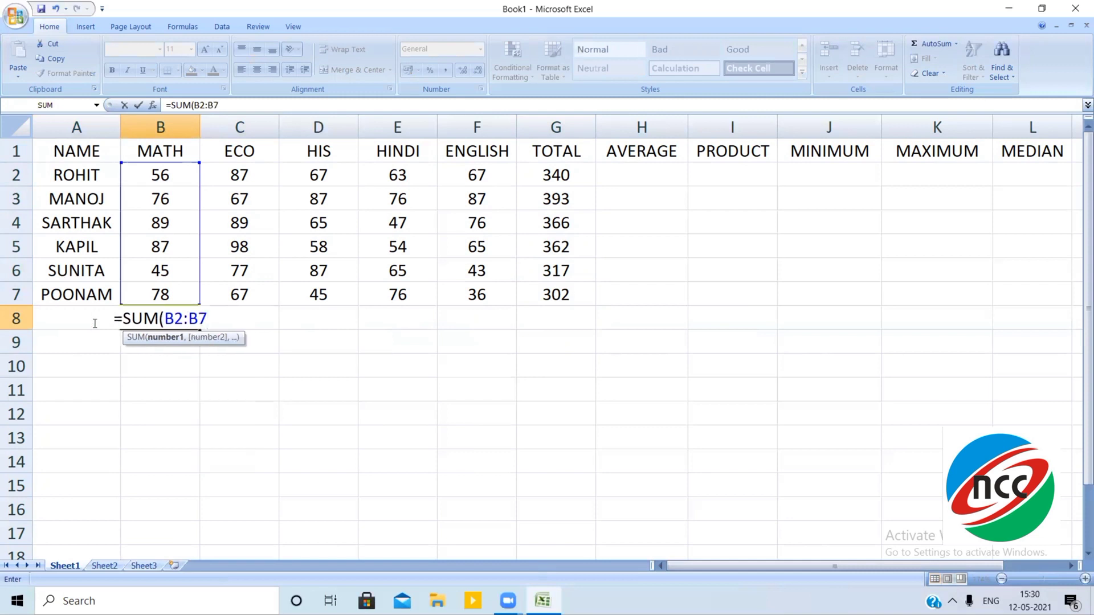
{"action": "type", "text": ")"}
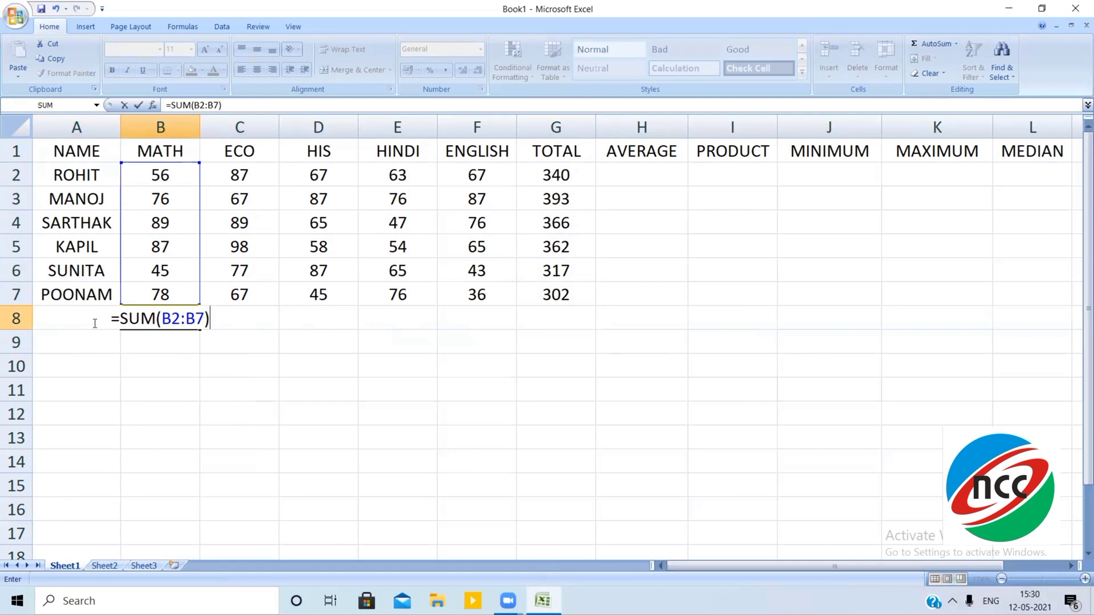
{"action": "key", "text": "Return"}
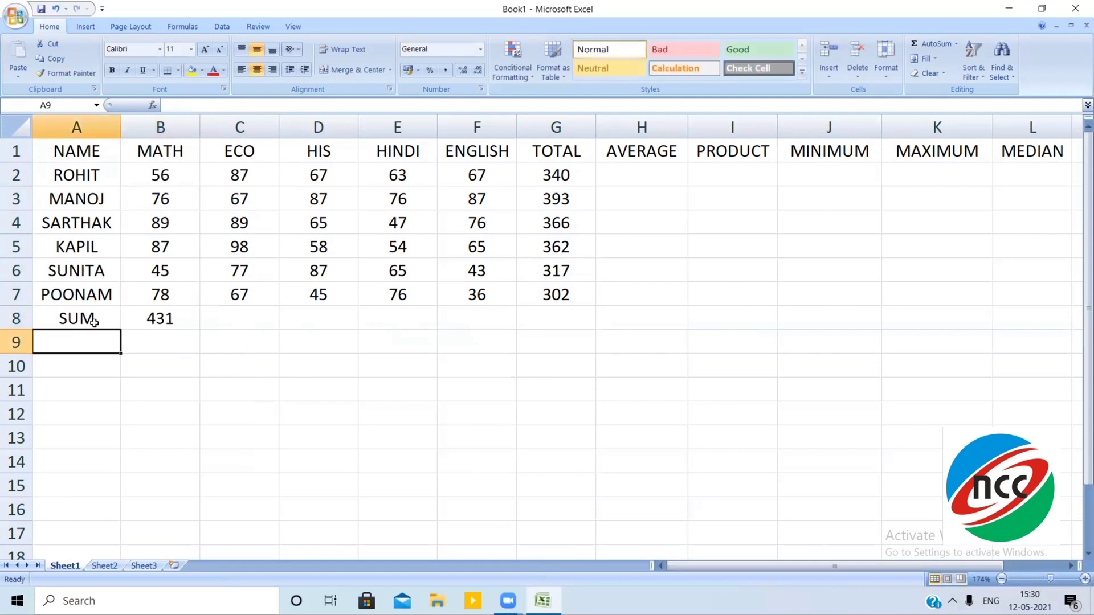
{"action": "key", "text": "Up"}
{"action": "key", "text": "Right"}
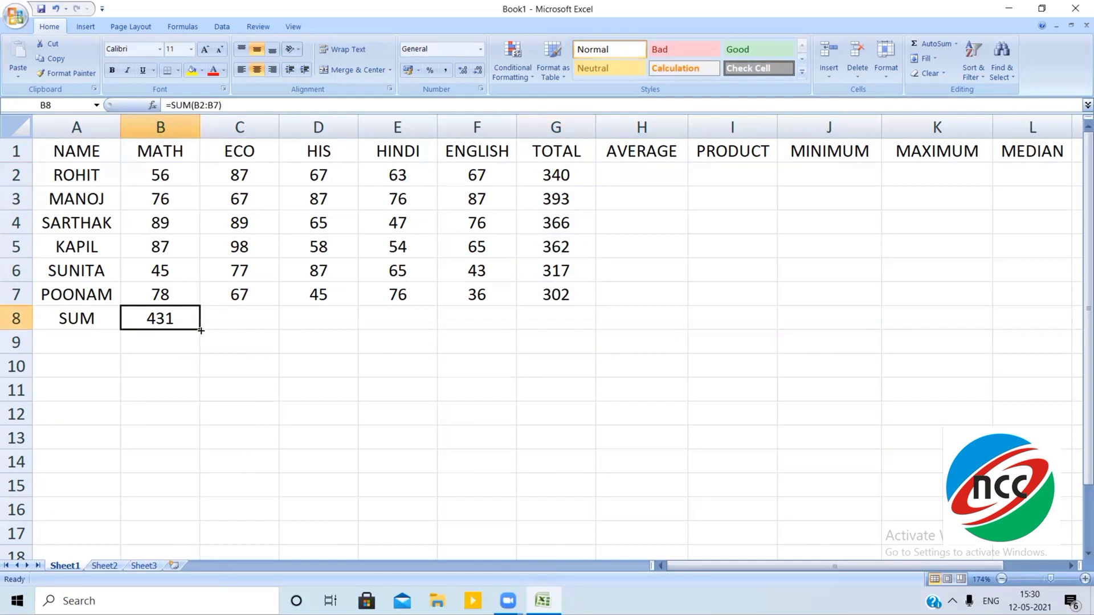
{"action": "left_click_drag", "start_coordinate": [201, 331], "coordinate": [584, 354]}
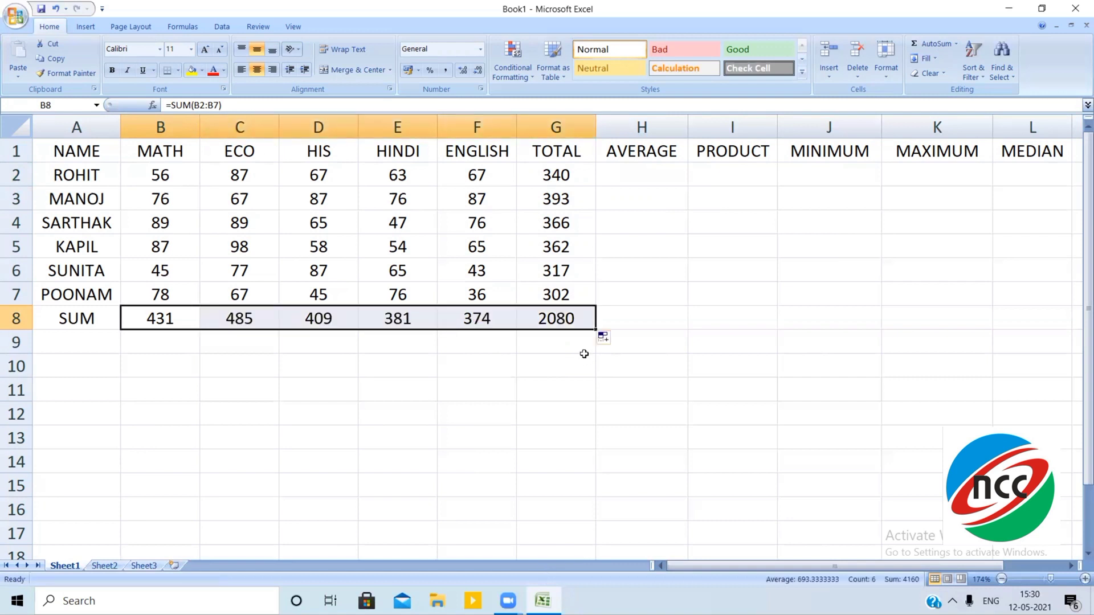
- Add a second SUM label in cell A9
{"action": "left_click", "coordinate": [89, 351]}
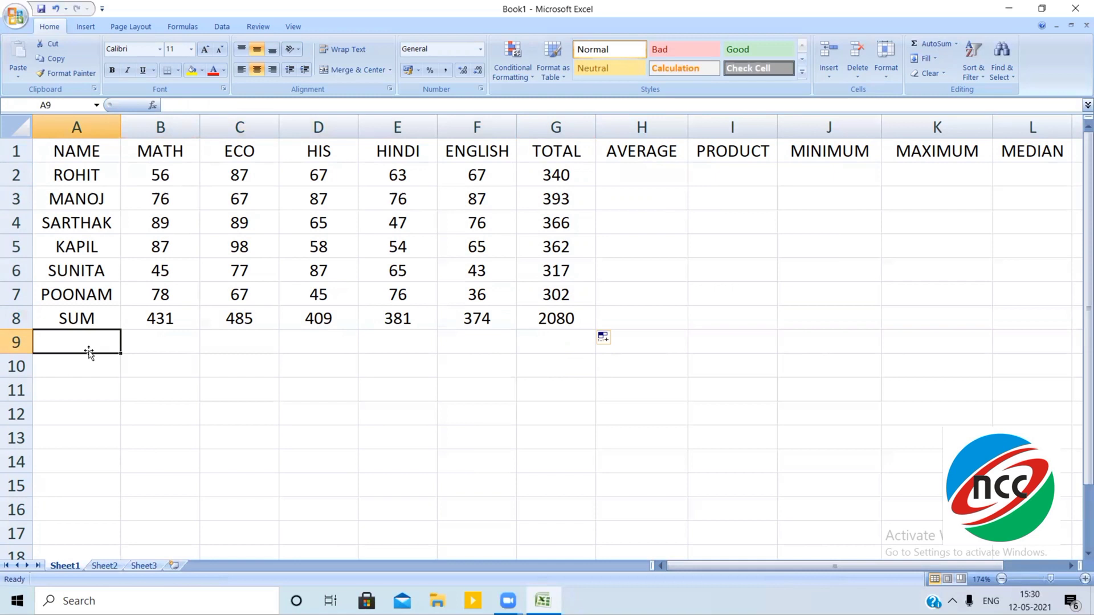
{"action": "type", "text": "SUM"}
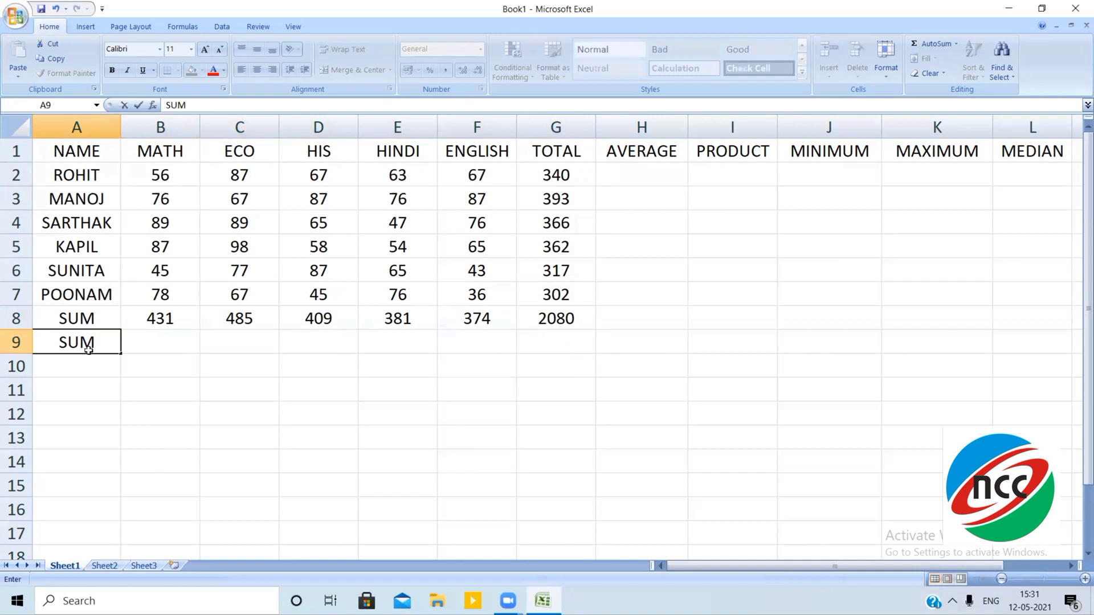
{"action": "key", "text": "Tab"}
- Enter =SUM(B5,C7,D3,D5,E7,C3,B2) in cell B9 to add up the scattered marks
{"action": "type", "text": "=SUM"}
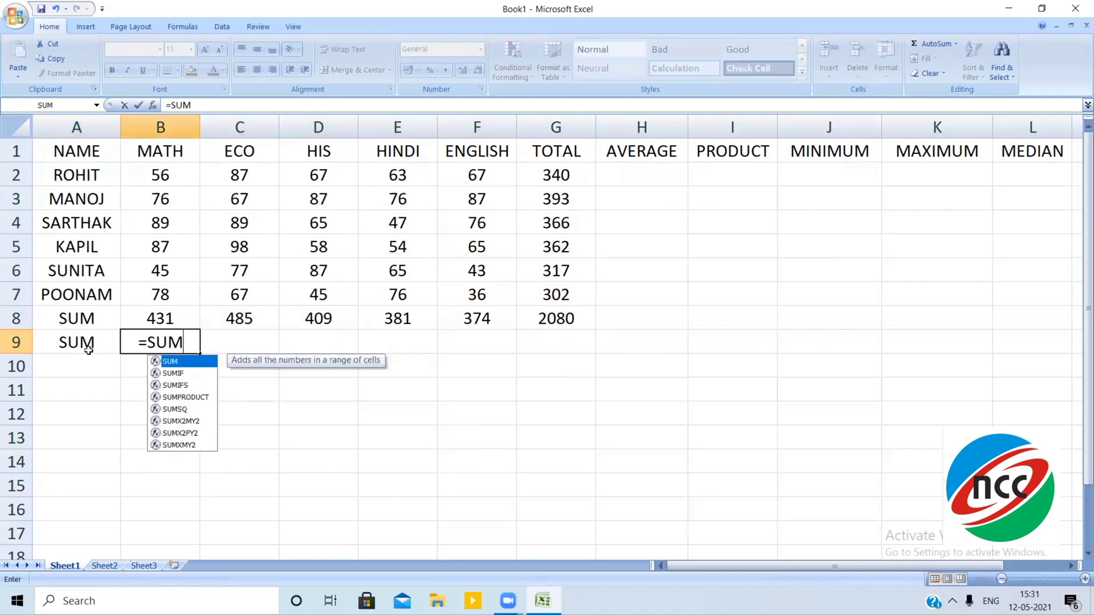
{"action": "type", "text": "("}
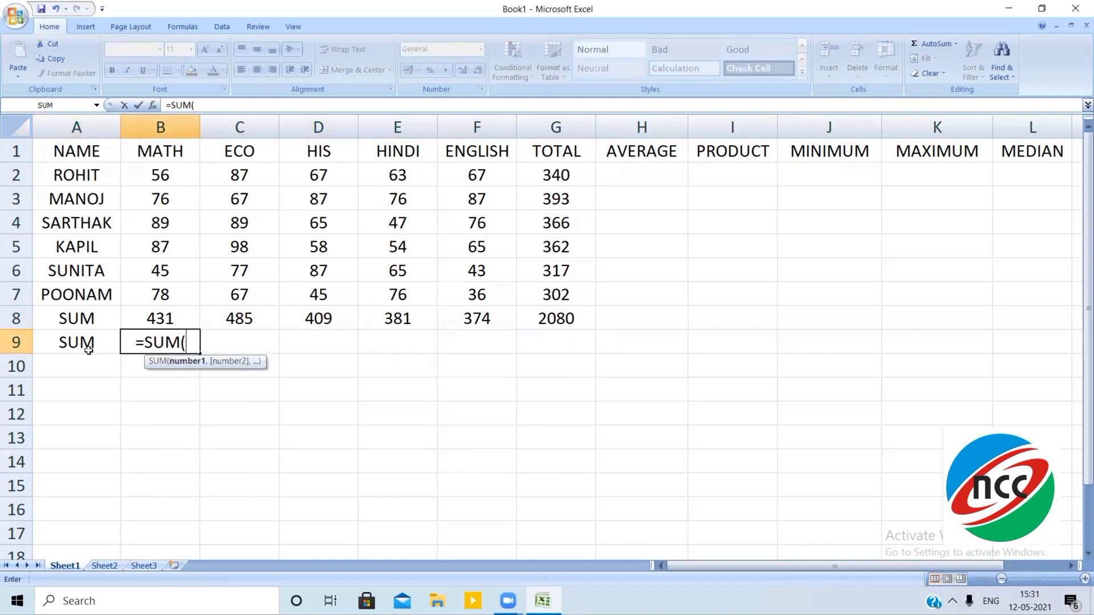
{"action": "left_click", "coordinate": [169, 246]}
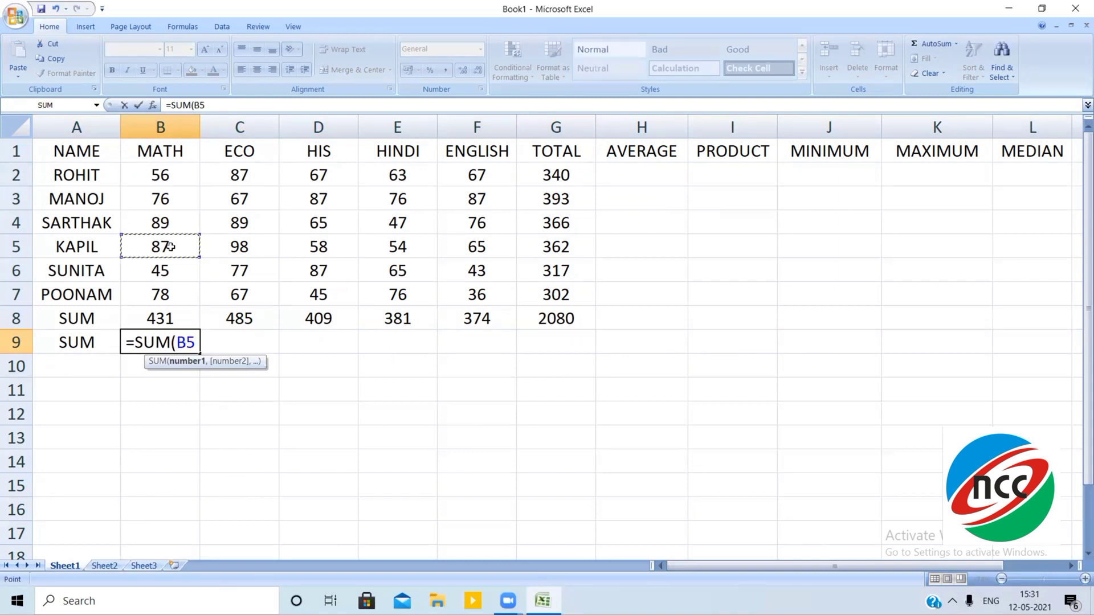
{"action": "type", "text": ","}
{"action": "left_click", "coordinate": [237, 288]}
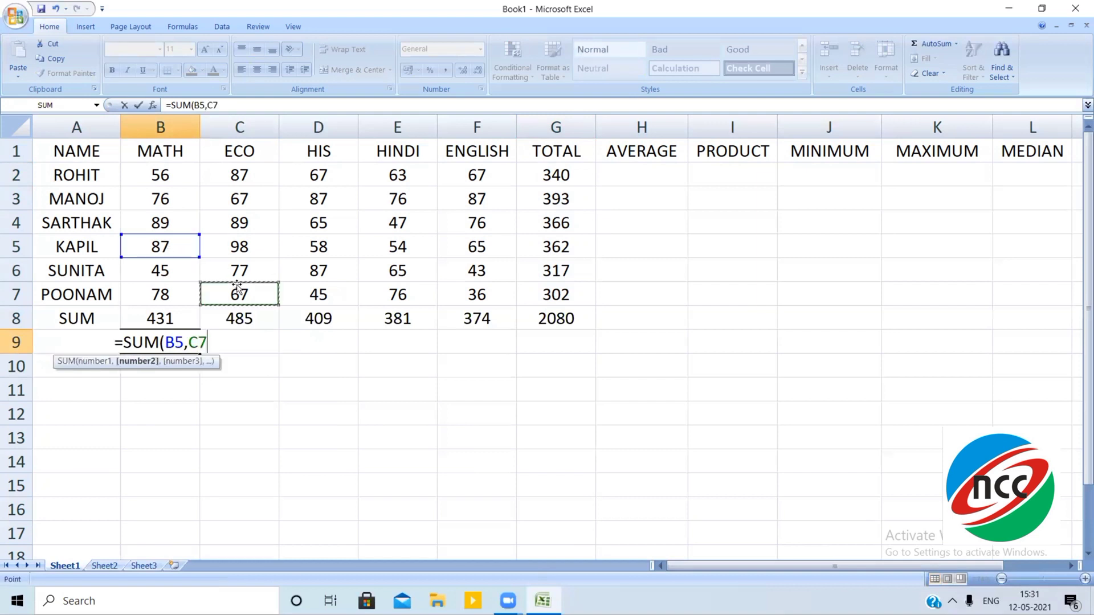
{"action": "type", "text": ","}
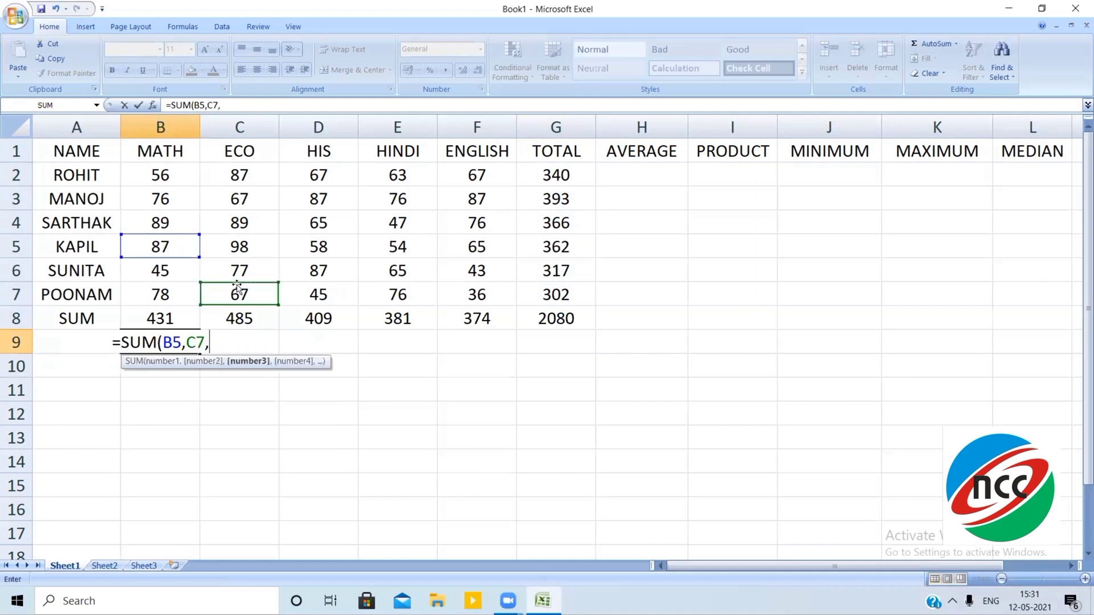
{"action": "left_click", "coordinate": [308, 198]}
{"action": "type", "text": ","}
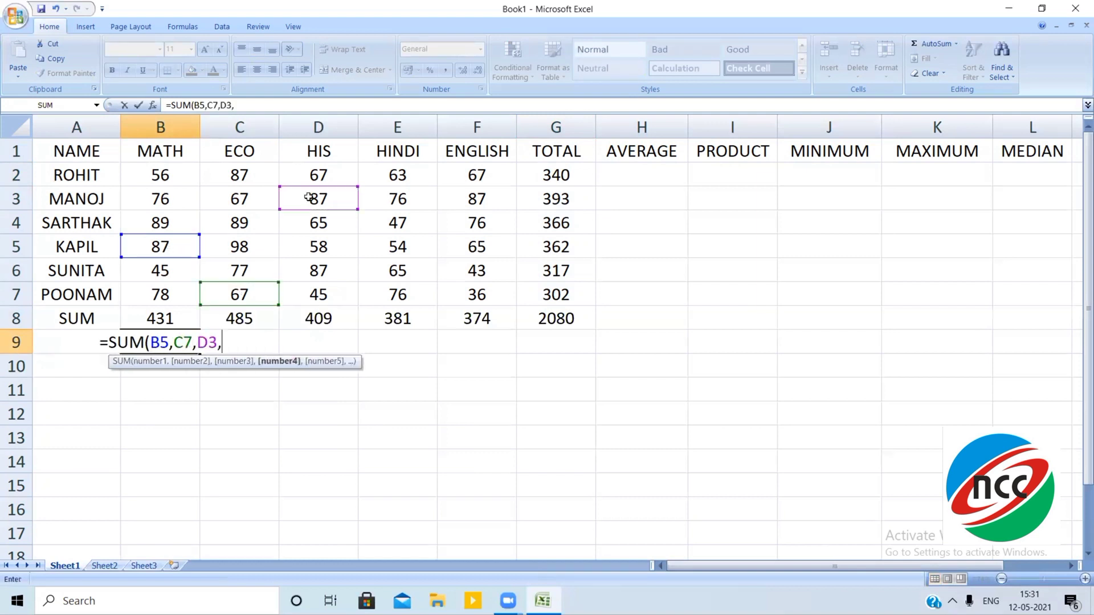
{"action": "left_click", "coordinate": [321, 237]}
{"action": "type", "text": ","}
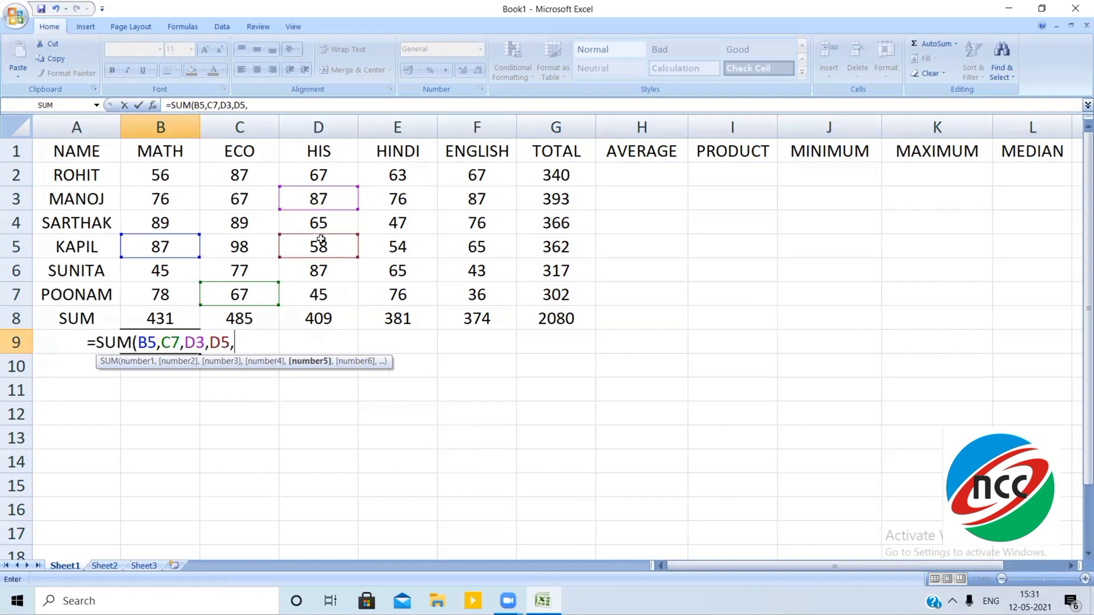
{"action": "left_click", "coordinate": [383, 296]}
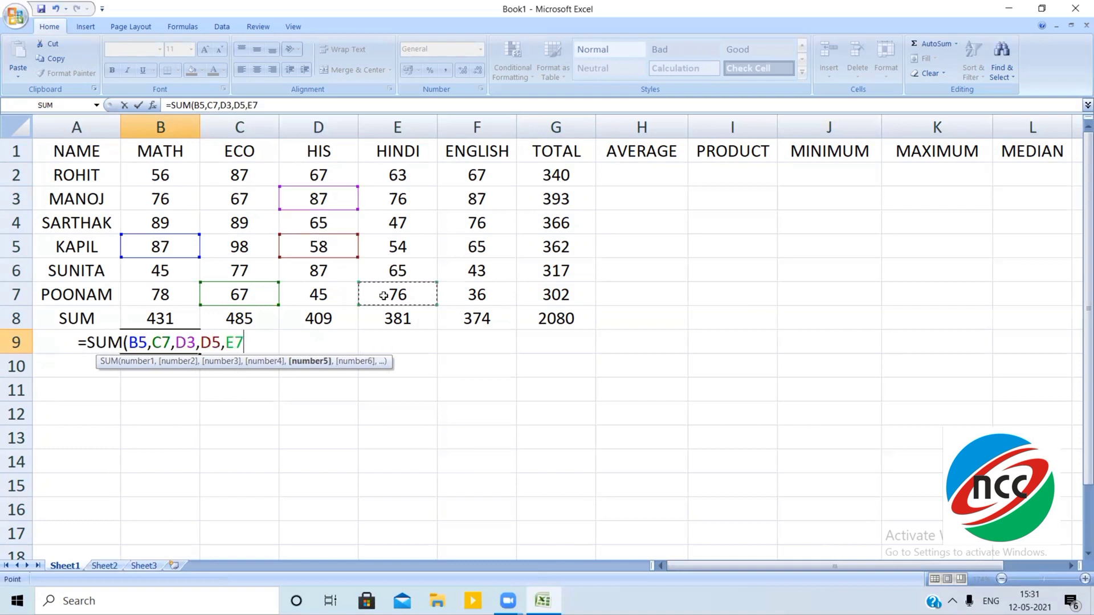
{"action": "type", "text": ","}
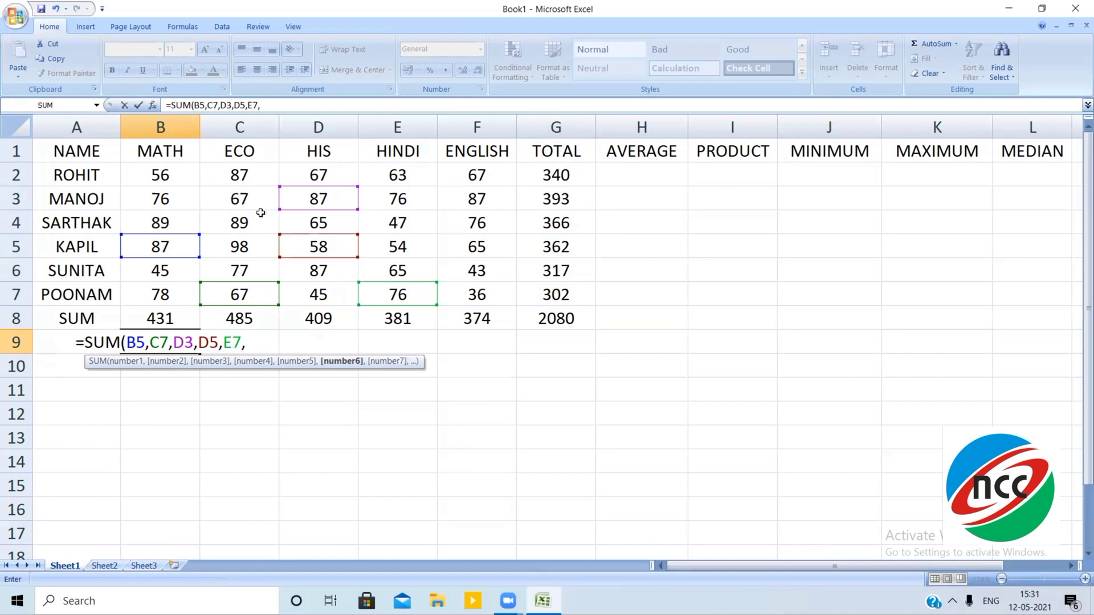
{"action": "left_click", "coordinate": [241, 198]}
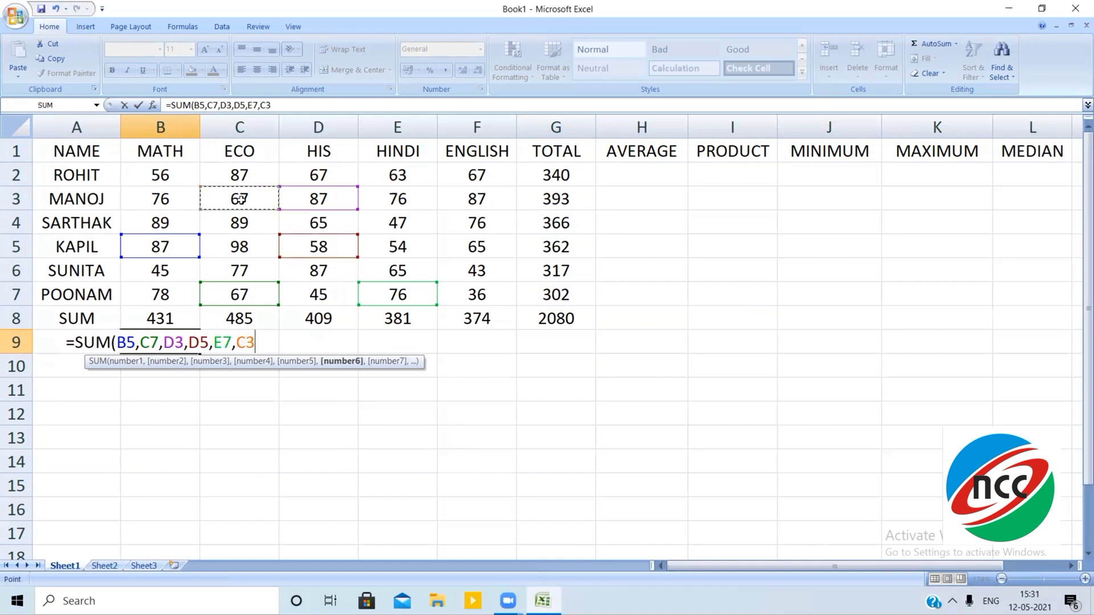
{"action": "type", "text": ","}
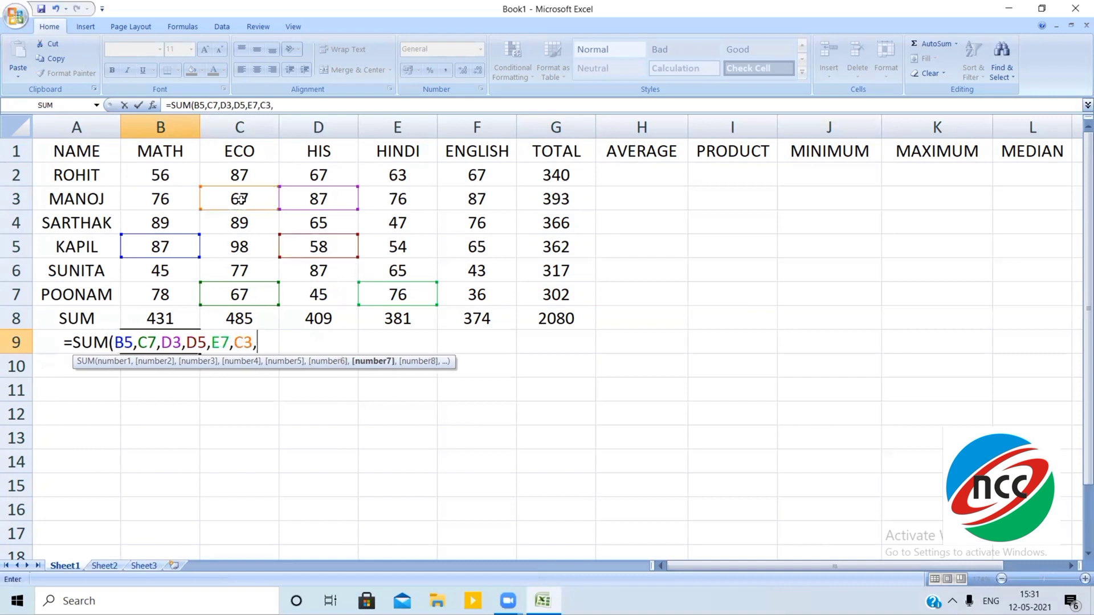
{"action": "left_click", "coordinate": [179, 180]}
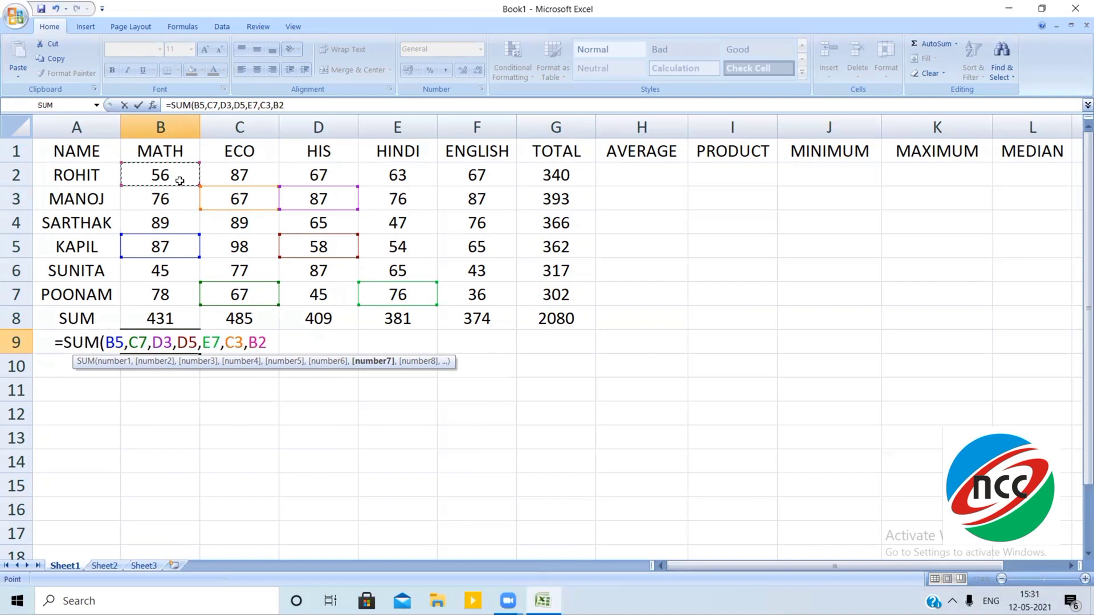
{"action": "type", "text": ")"}
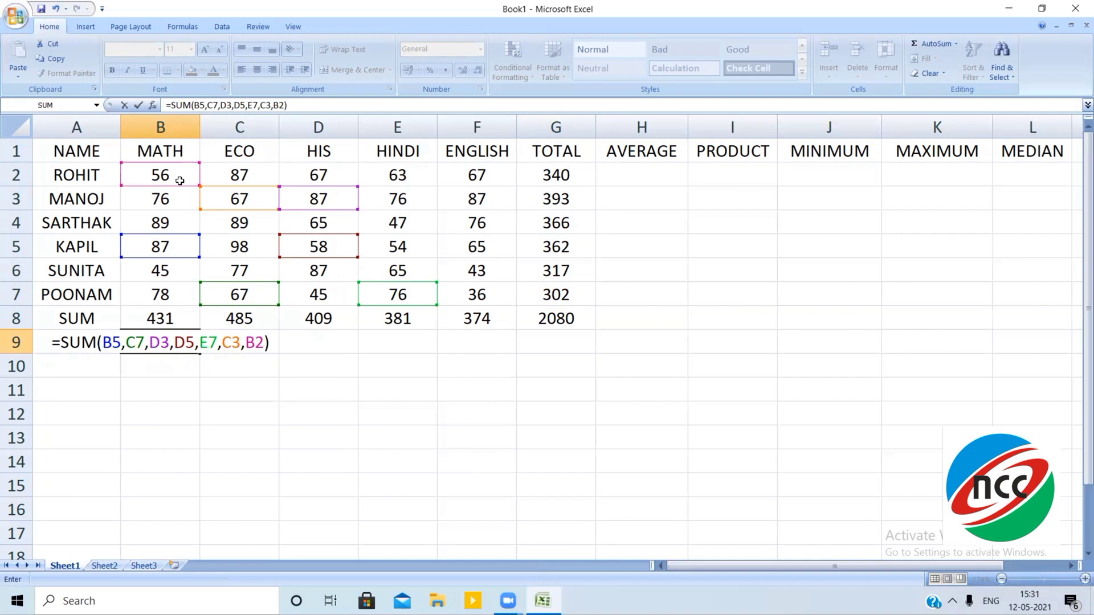
{"action": "key", "text": "Return"}
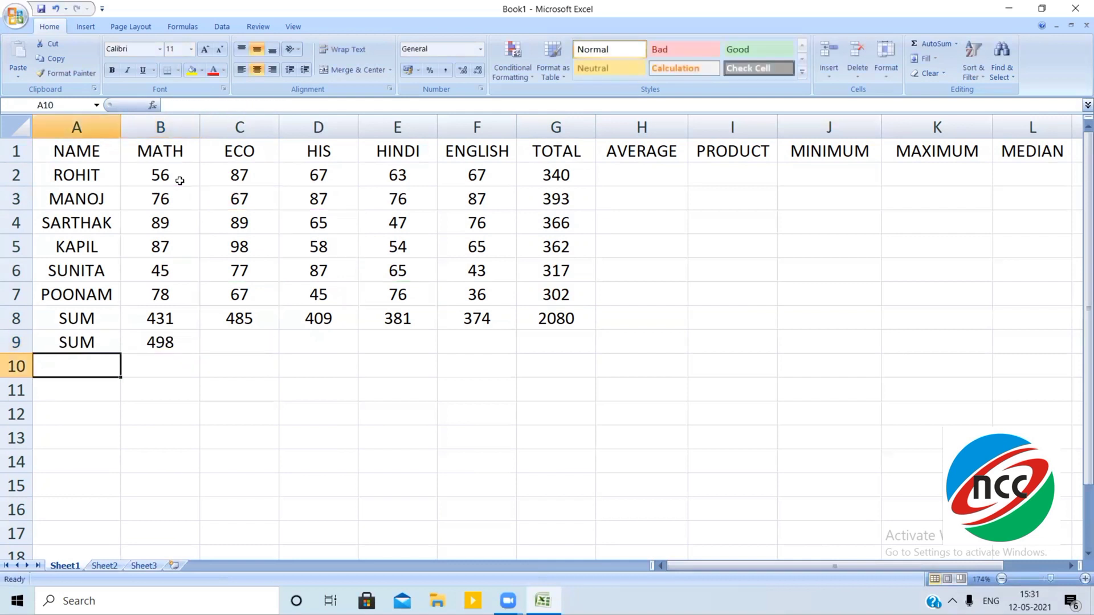
{"action": "left_click", "coordinate": [184, 351]}
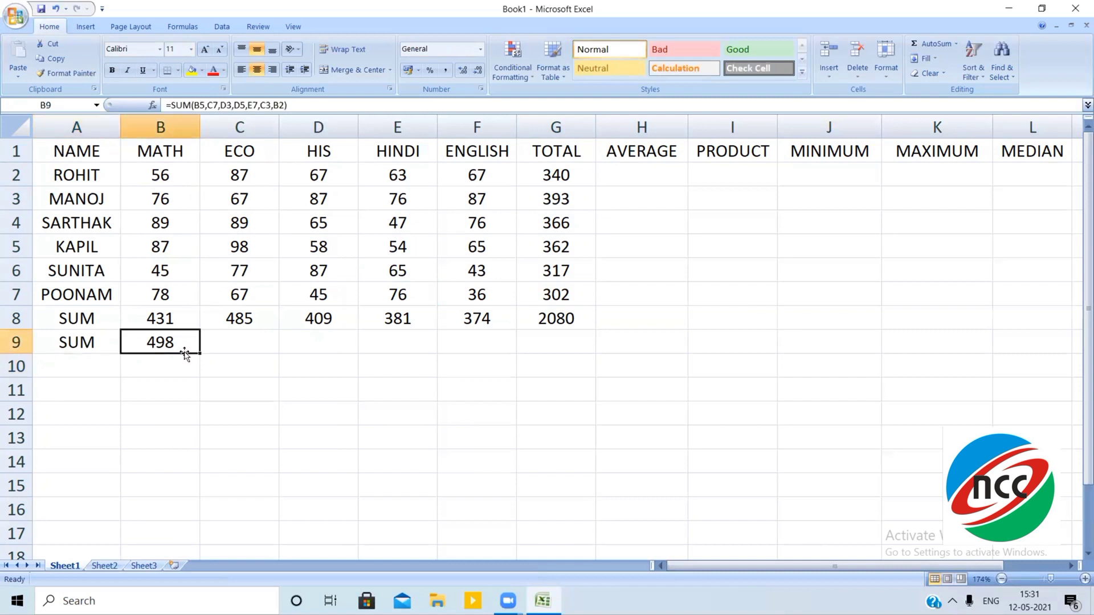
{"action": "left_click_drag", "start_coordinate": [199, 353], "coordinate": [225, 354]}
- Enter =AVERAGE(B2:F2) in the AVERAGE cell H2 and fill the formula down through H7
{"action": "left_click", "coordinate": [634, 172]}
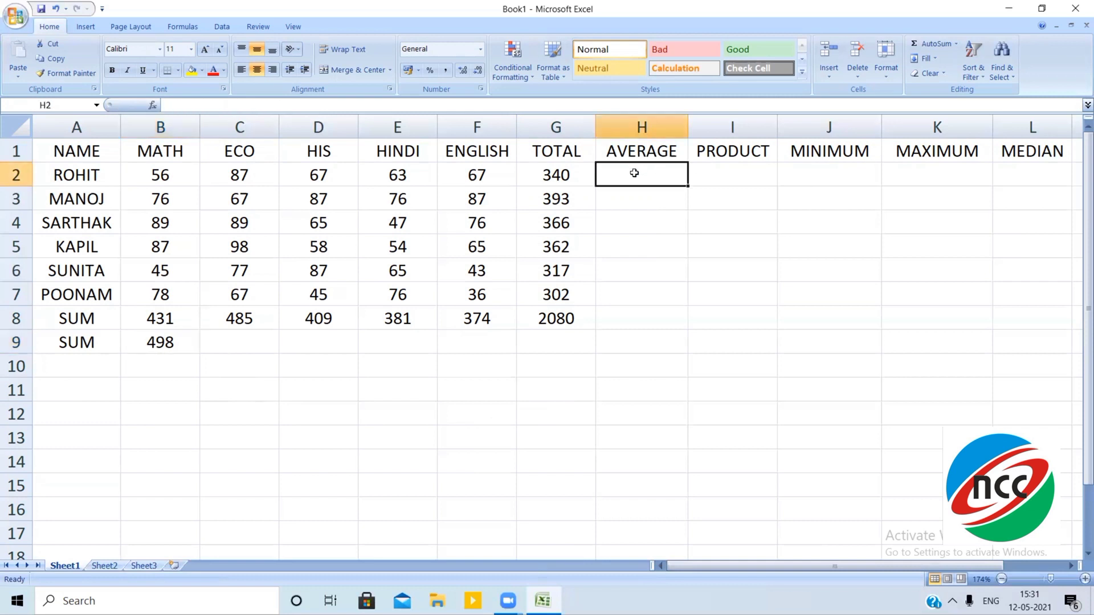
{"action": "type", "text": "=AVE"}
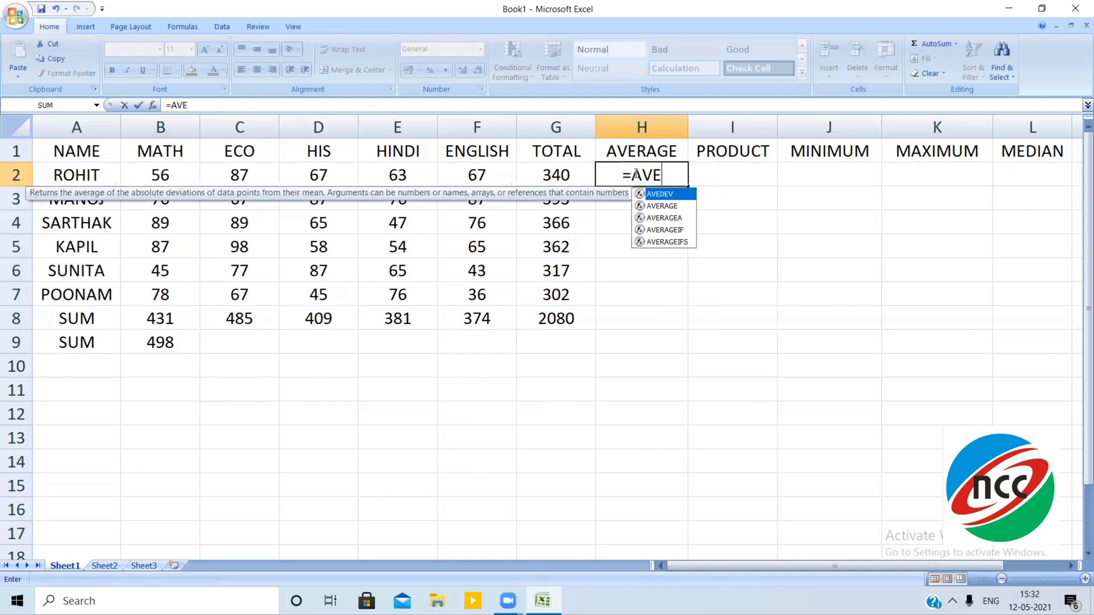
{"action": "type", "text": "RAGE"}
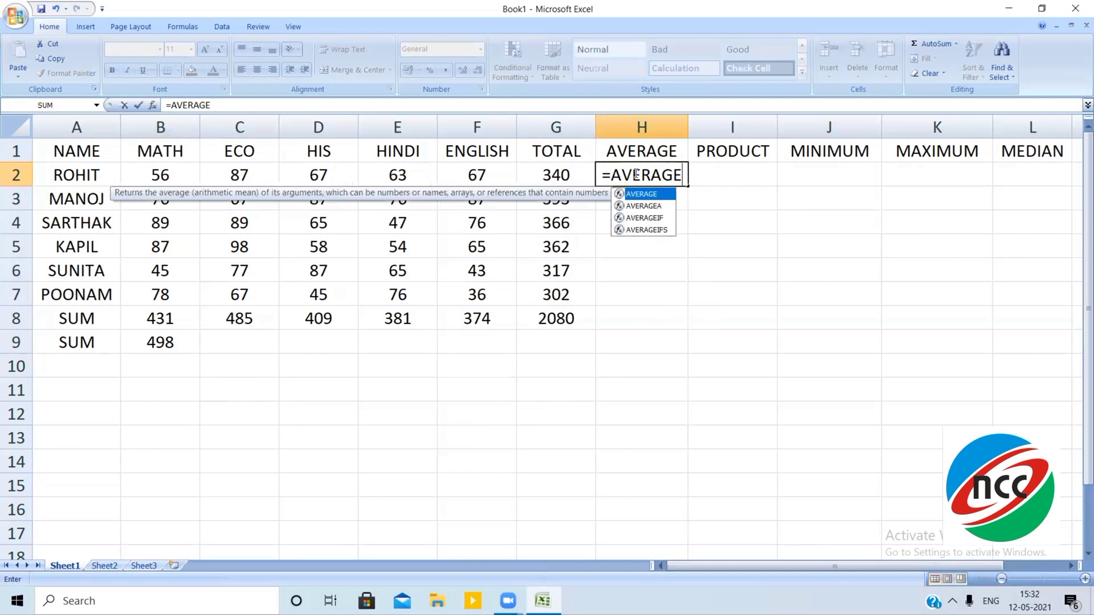
{"action": "type", "text": "("}
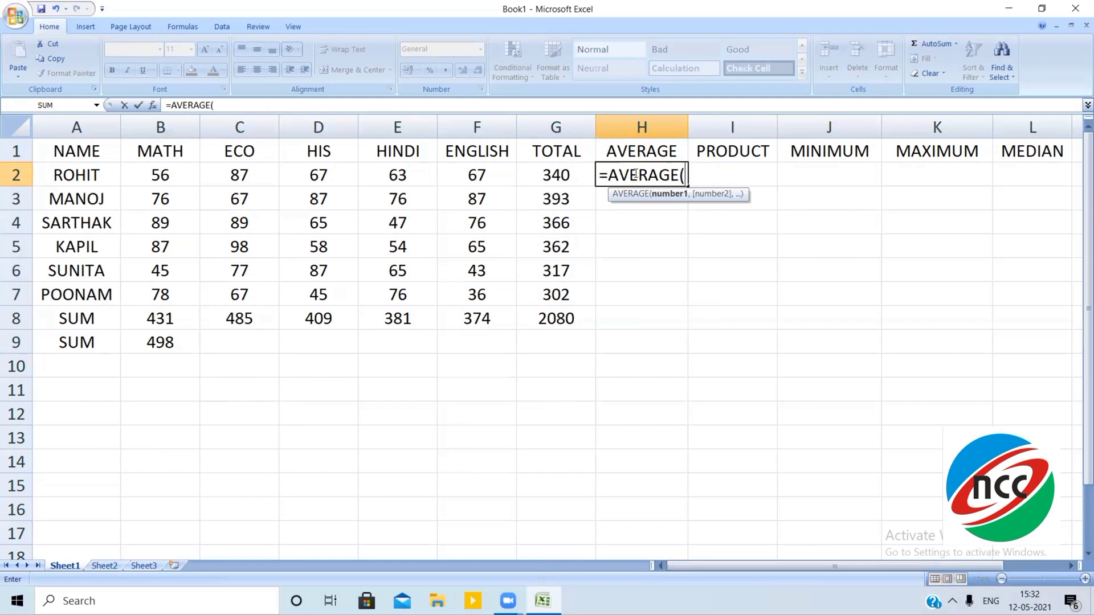
{"action": "type", "text": "B2:"}
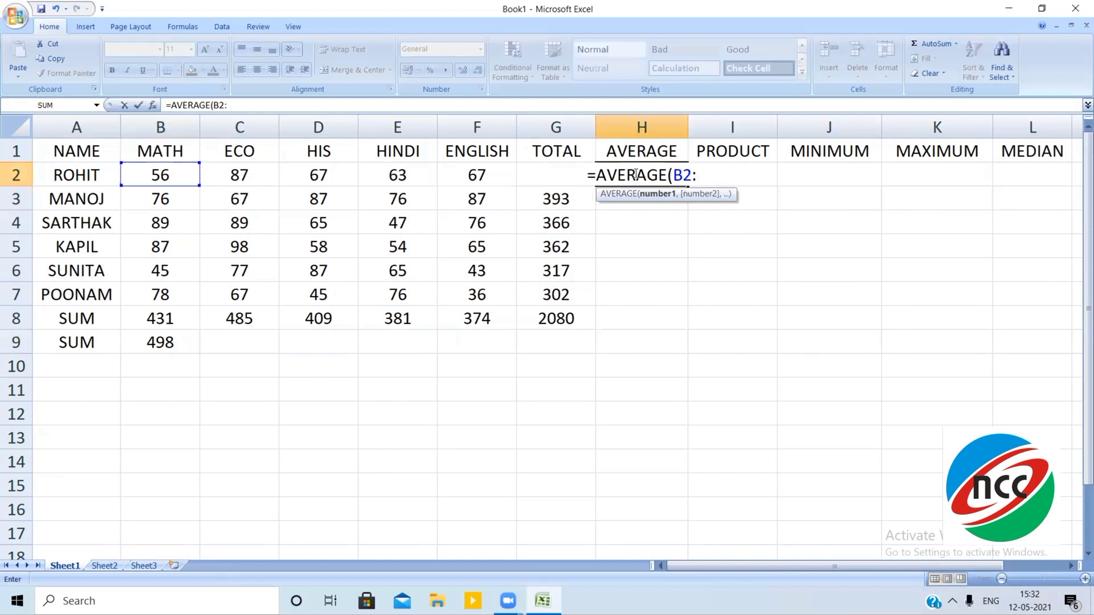
{"action": "type", "text": "F2"}
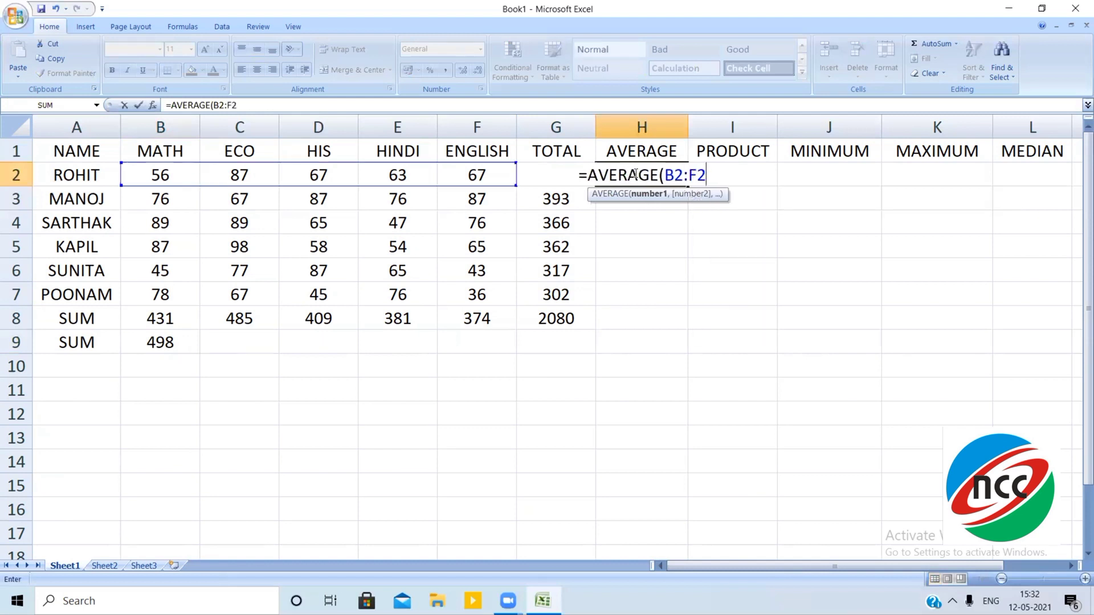
{"action": "type", "text": ")"}
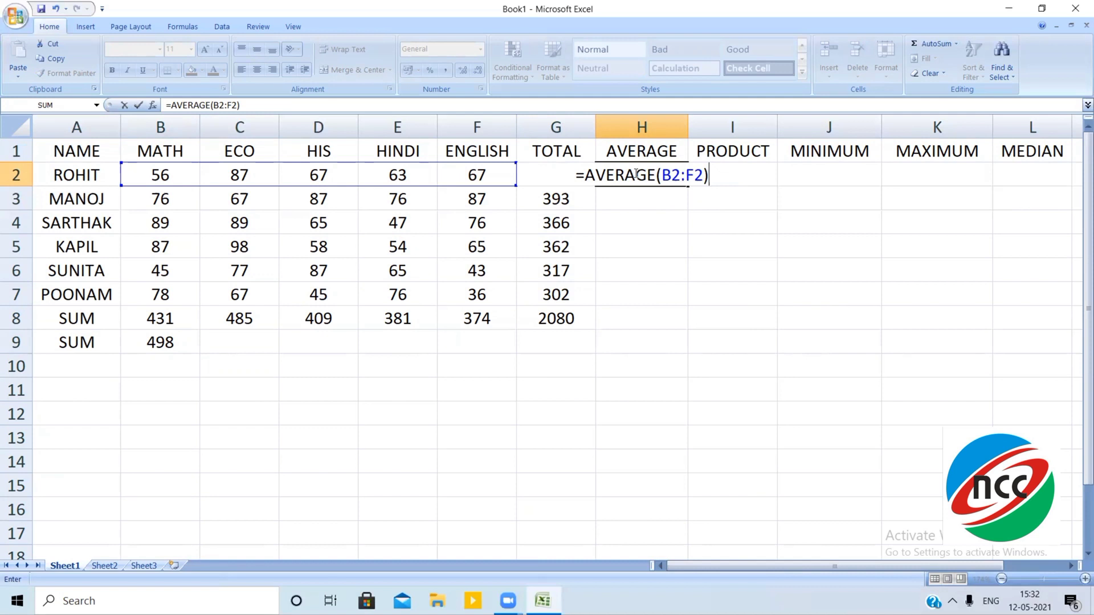
{"action": "key", "text": "Return"}
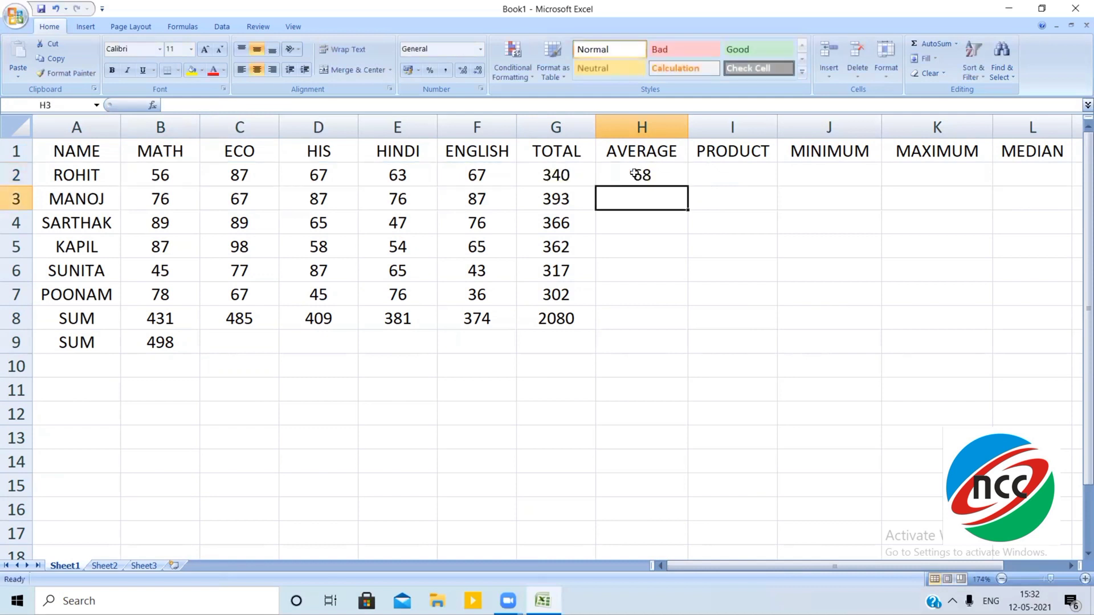
{"action": "left_click", "coordinate": [634, 174]}
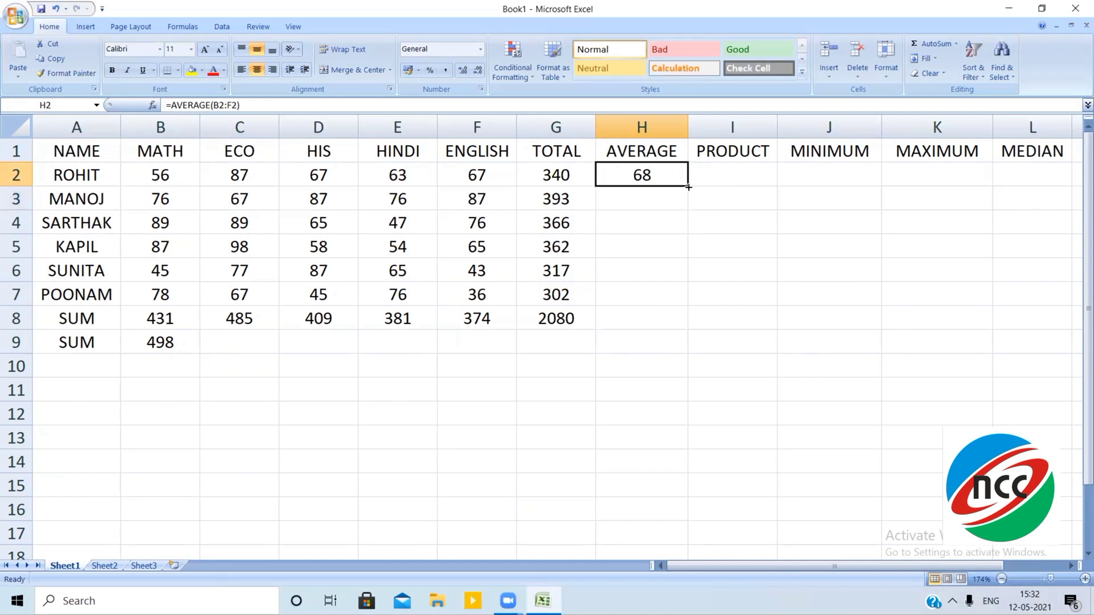
{"action": "left_click_drag", "start_coordinate": [688, 187], "coordinate": [673, 315]}
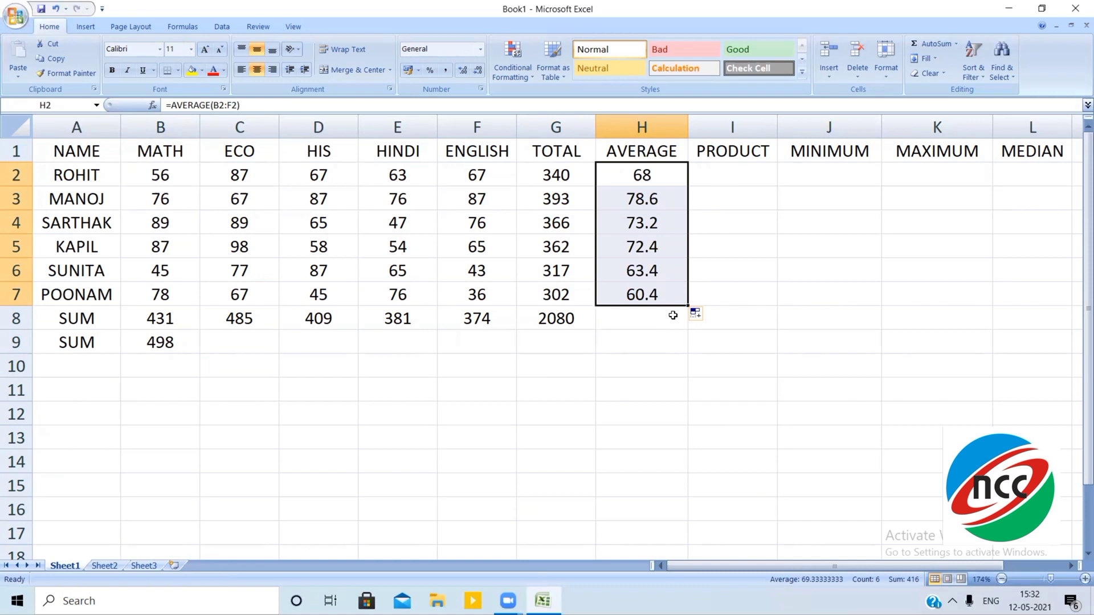
- Enter =PRODUCT(B2:F2) in the PRODUCT cell I2 for the first student's marks
{"action": "left_click", "coordinate": [724, 169]}
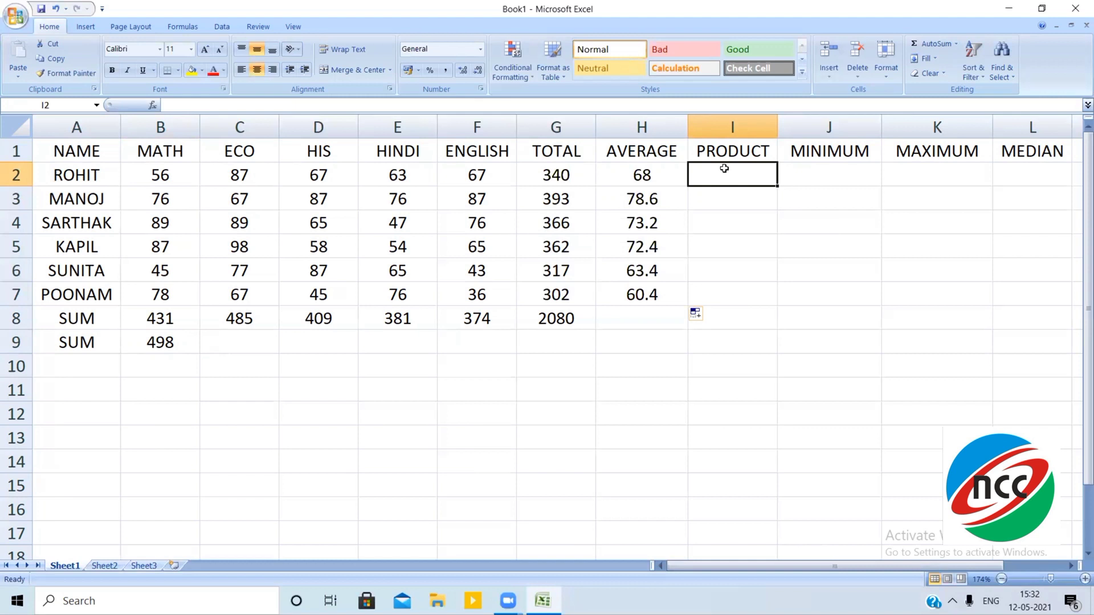
{"action": "type", "text": "="}
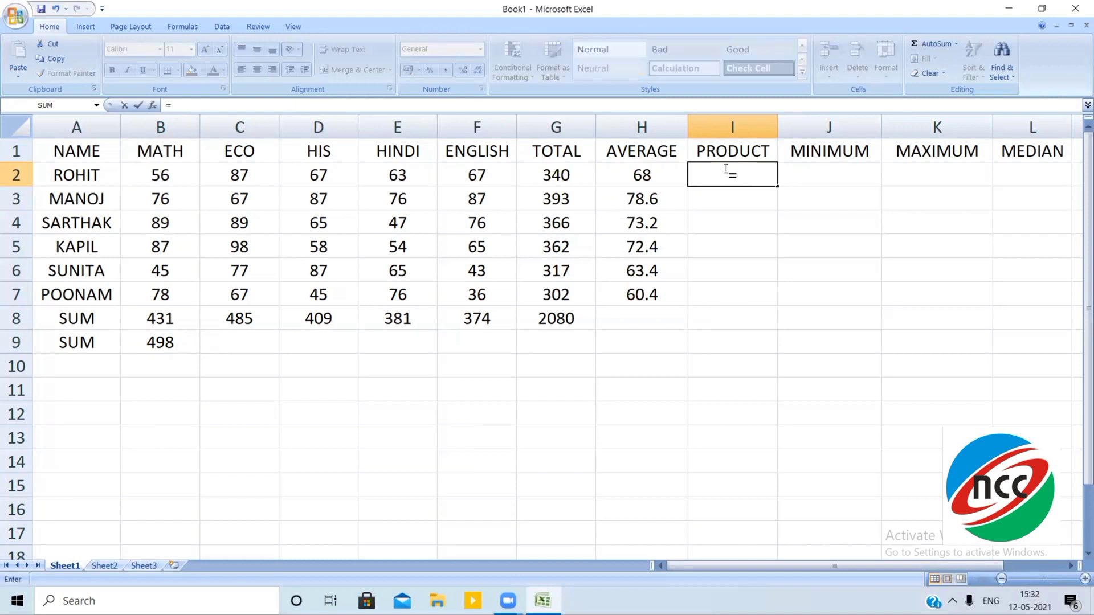
{"action": "type", "text": "POR"}
{"action": "key", "text": "BackSpace"}
{"action": "key", "text": "BackSpace"}
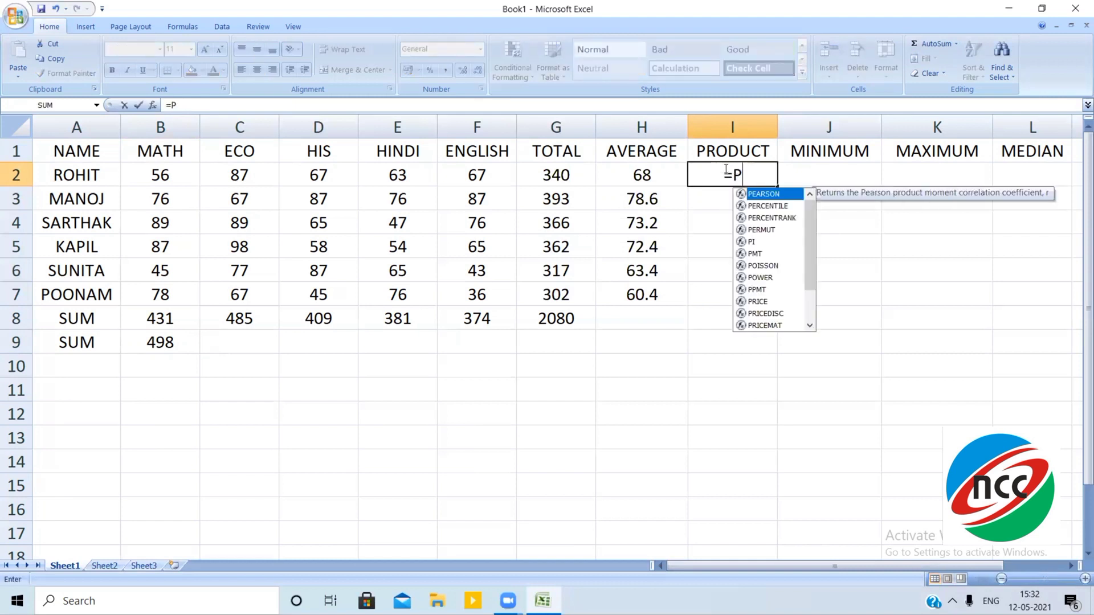
{"action": "type", "text": "RODUCT"}
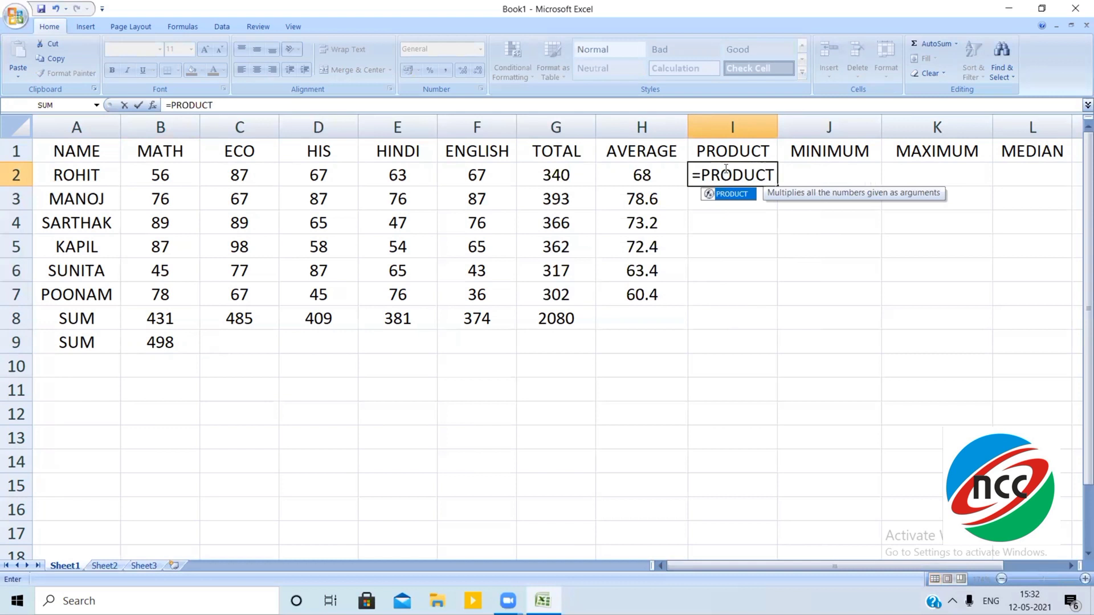
{"action": "type", "text": "(B"}
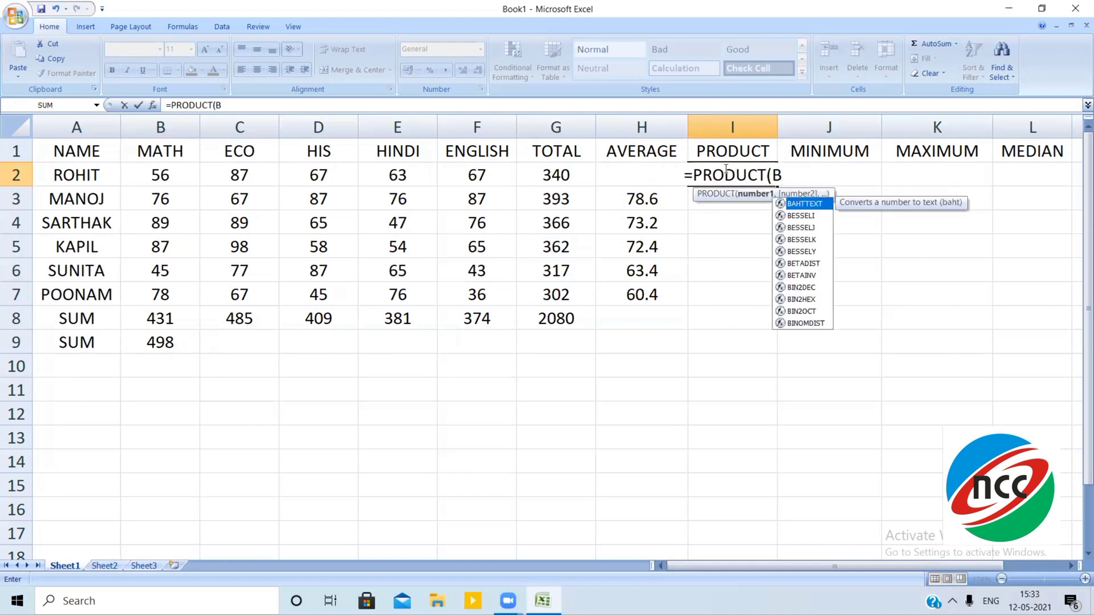
{"action": "type", "text": "2:F"}
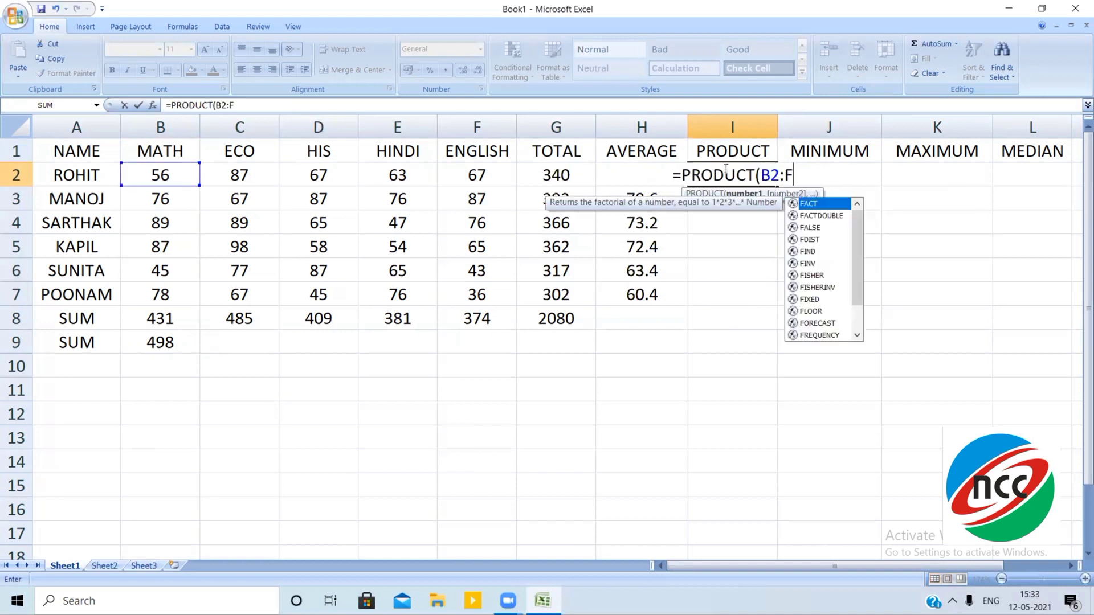
{"action": "type", "text": "2)"}
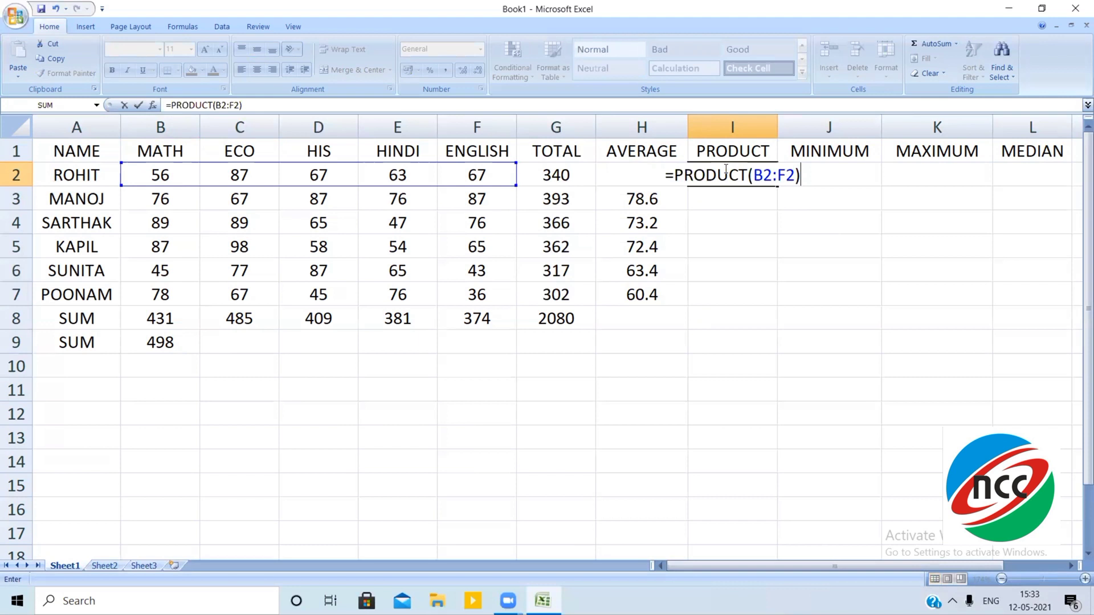
{"action": "key", "text": "Return"}
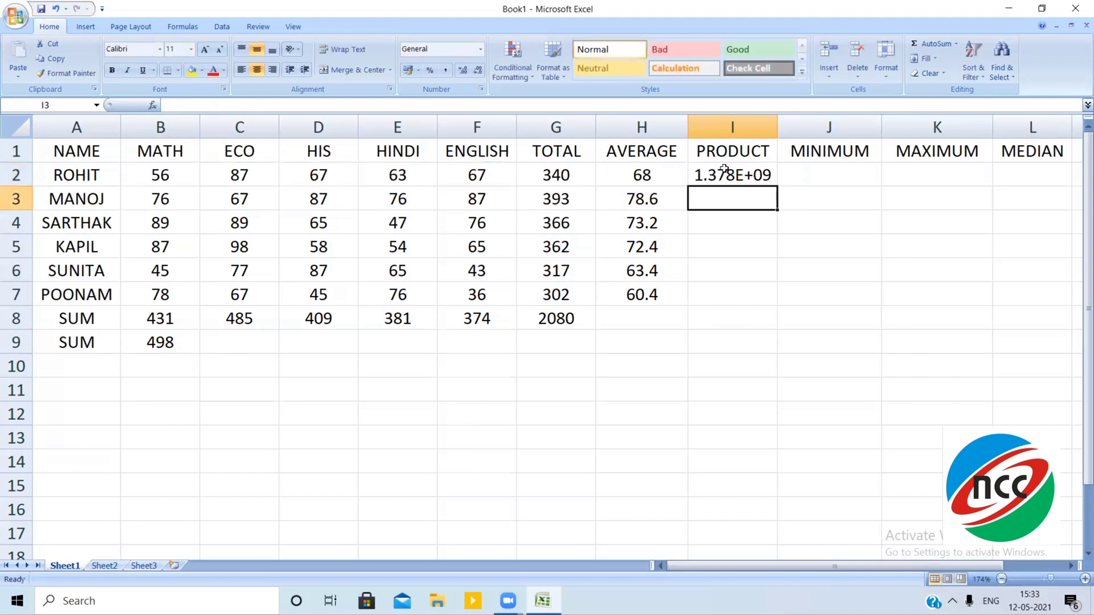
{"action": "double_click", "coordinate": [724, 169]}
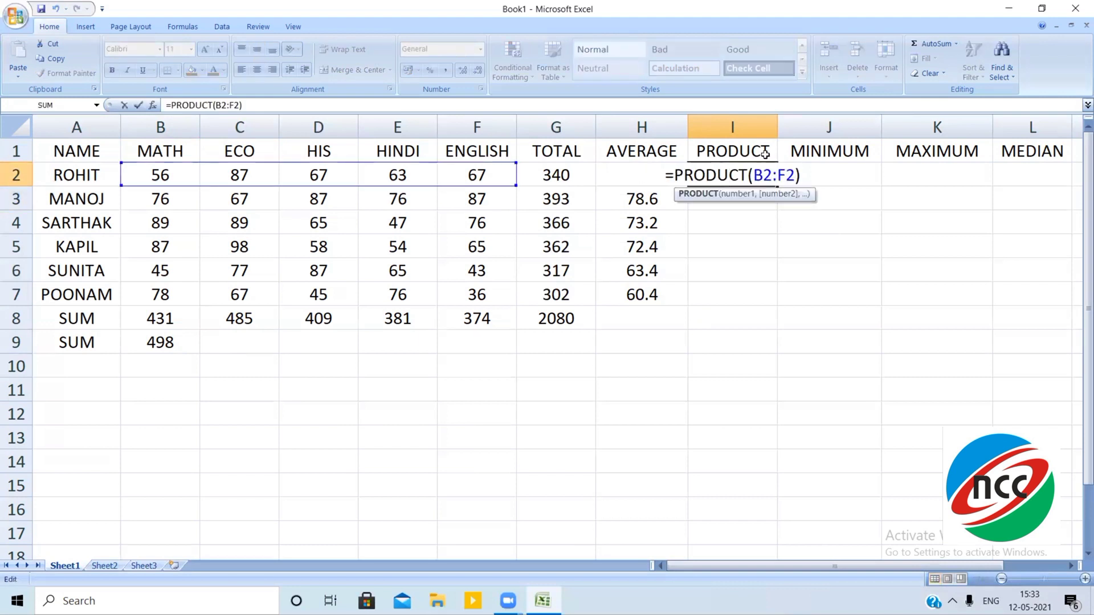
{"action": "key", "text": "Return"}
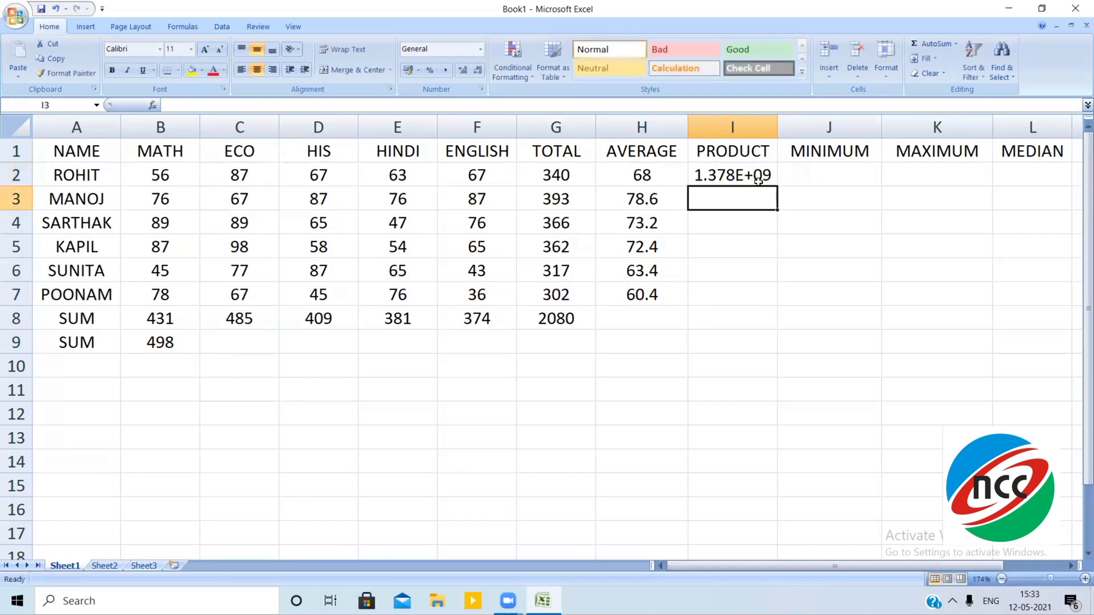
- Widen the PRODUCT column I to fit its full numbers and fill the I2 formula down through I7
{"action": "left_click", "coordinate": [758, 178]}
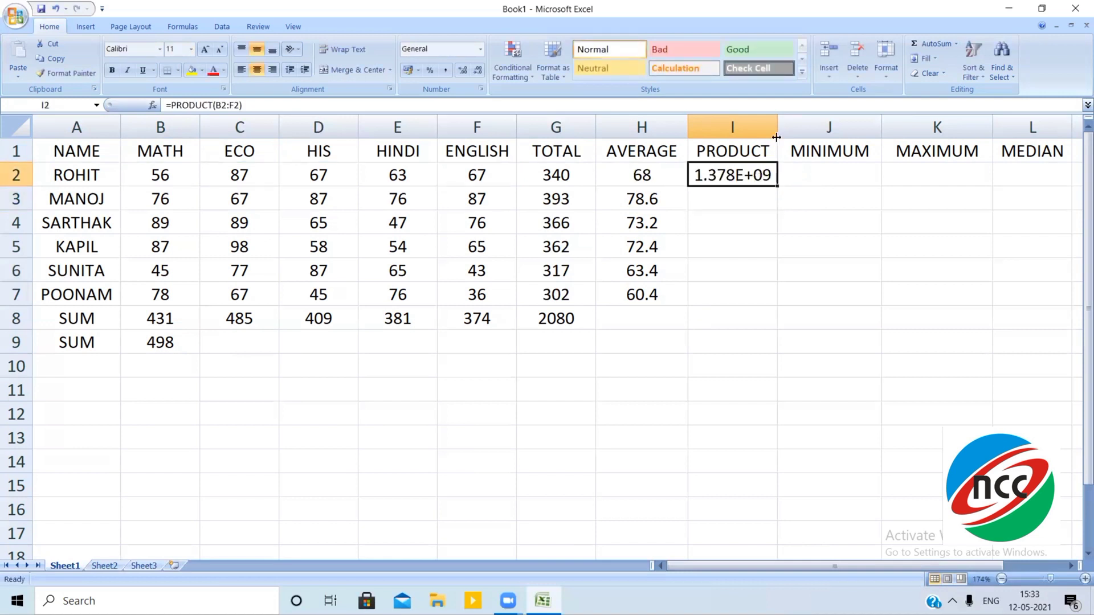
{"action": "left_click_drag", "start_coordinate": [778, 127], "coordinate": [827, 130]}
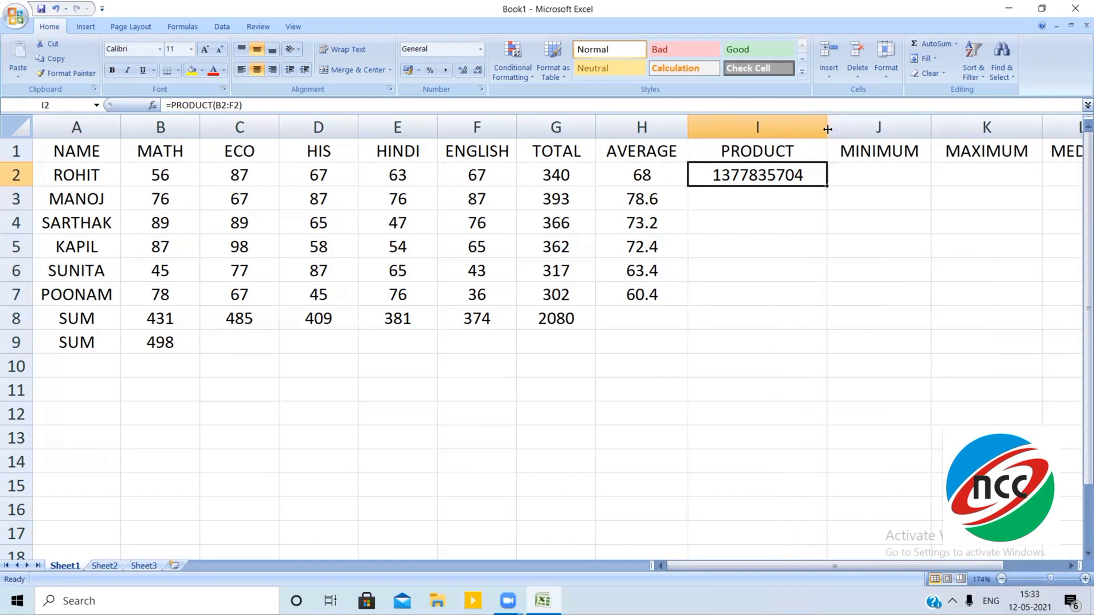
{"action": "left_click", "coordinate": [731, 214]}
{"action": "left_click", "coordinate": [771, 178]}
{"action": "left_click_drag", "start_coordinate": [826, 188], "coordinate": [808, 301]}
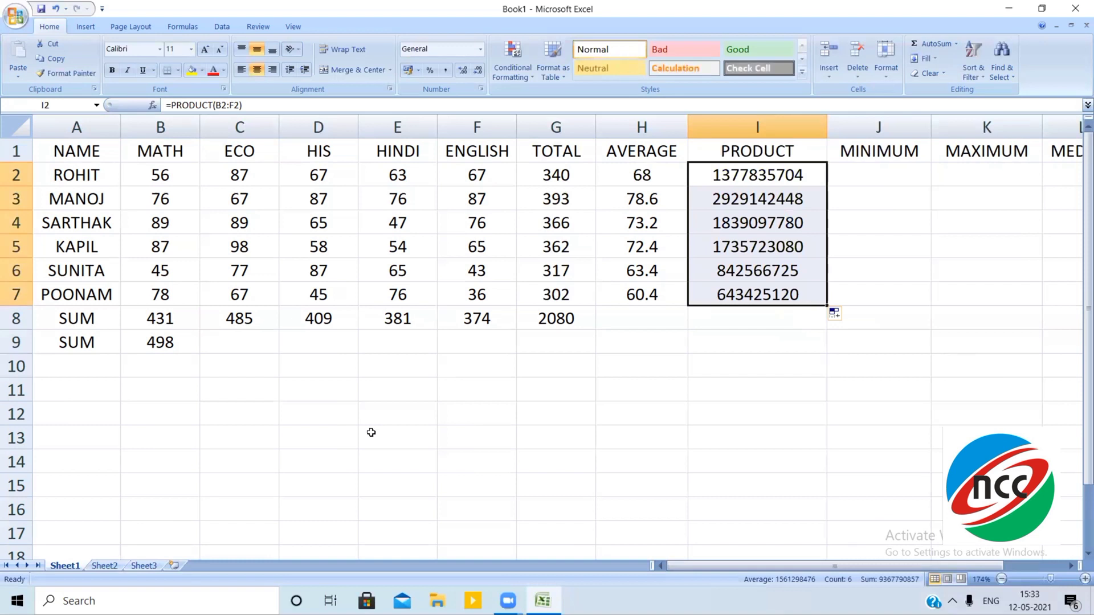
- Add a PRODUCT label in cell A10 below the second SUM label
{"action": "left_click", "coordinate": [74, 374]}
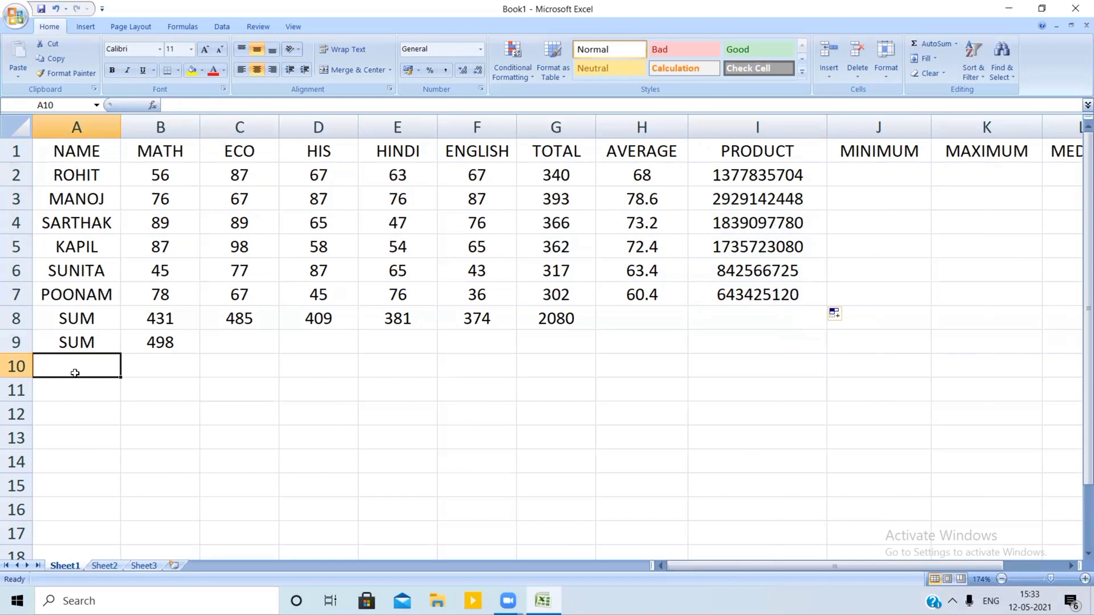
{"action": "type", "text": "="}
{"action": "key", "text": "BackSpace"}
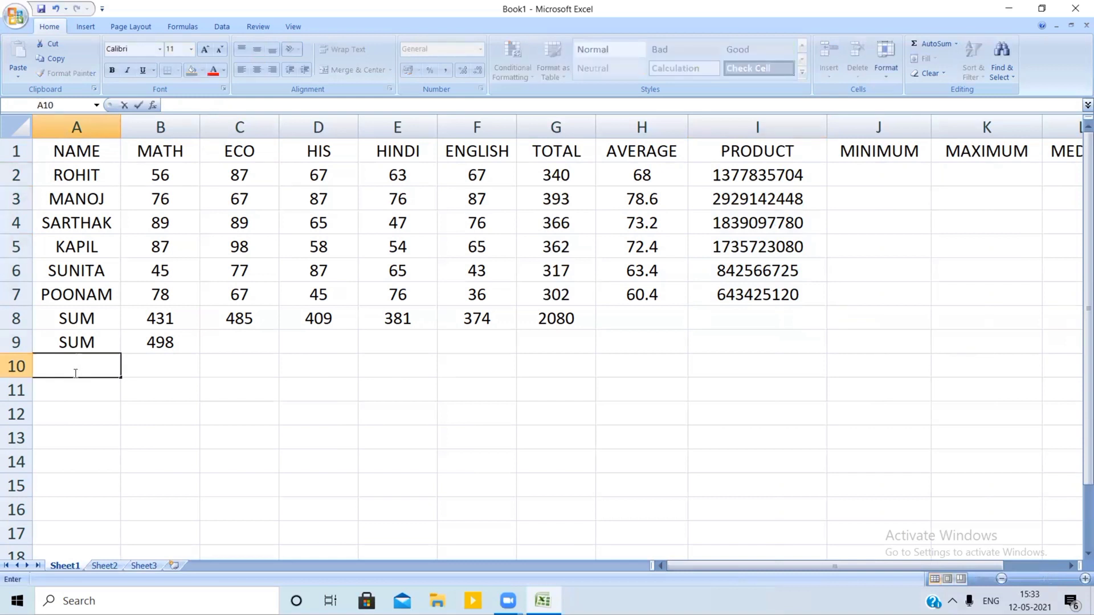
{"action": "type", "text": "PRODUCT"}
{"action": "key", "text": "Tab"}
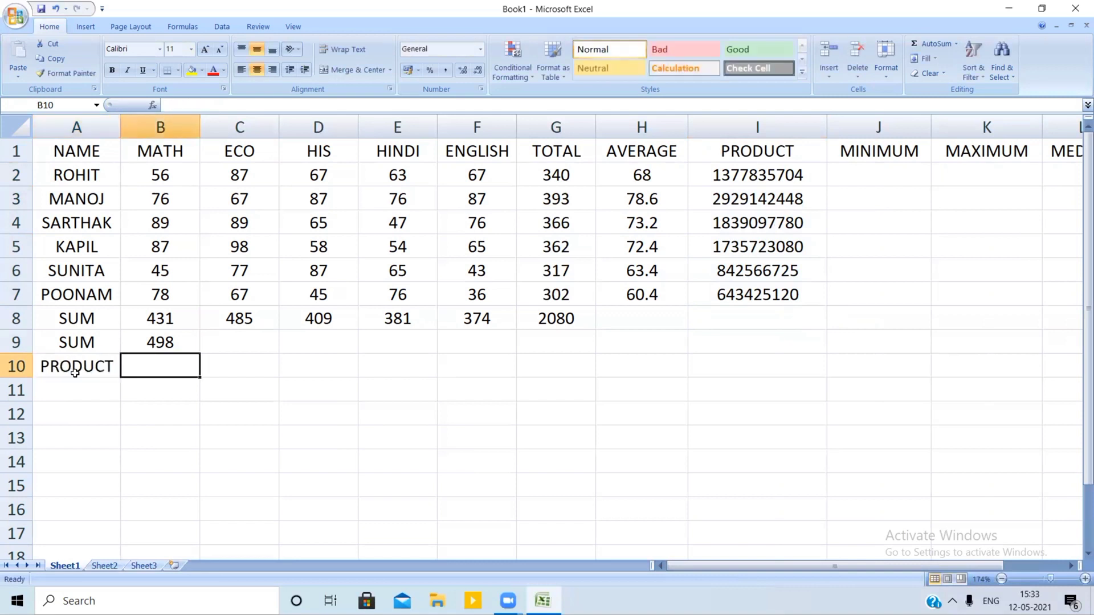
- Enter =PRODUCT(C5,D3,E6,C7,B4) in cell B10 to multiply the scattered marks, and widen column B slightly
{"action": "type", "text": "=PRODUCT"}
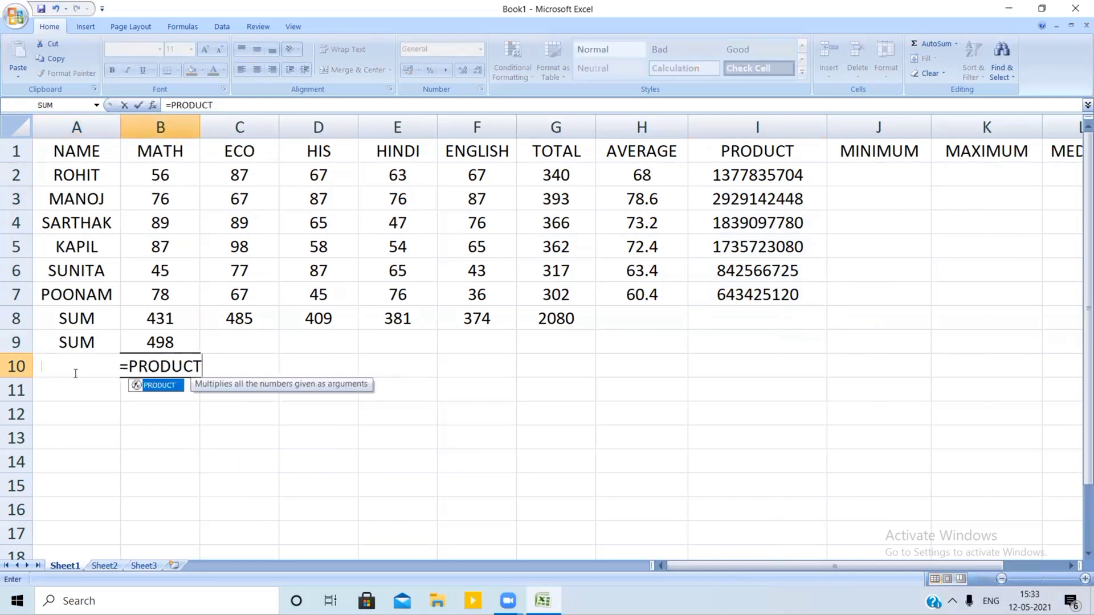
{"action": "type", "text": "("}
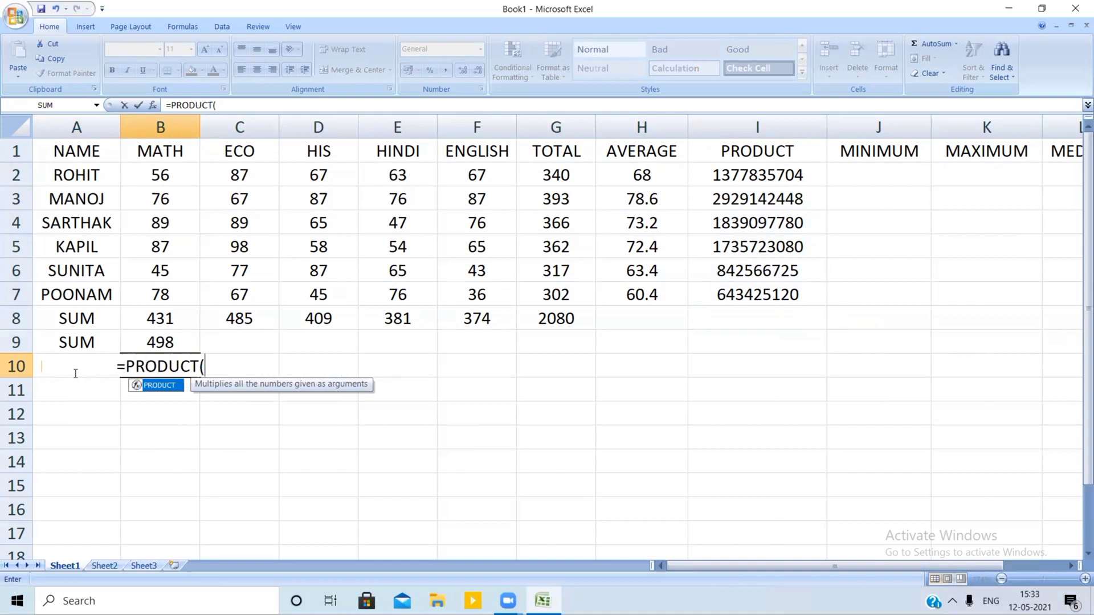
{"action": "left_click", "coordinate": [232, 251]}
{"action": "type", "text": ","}
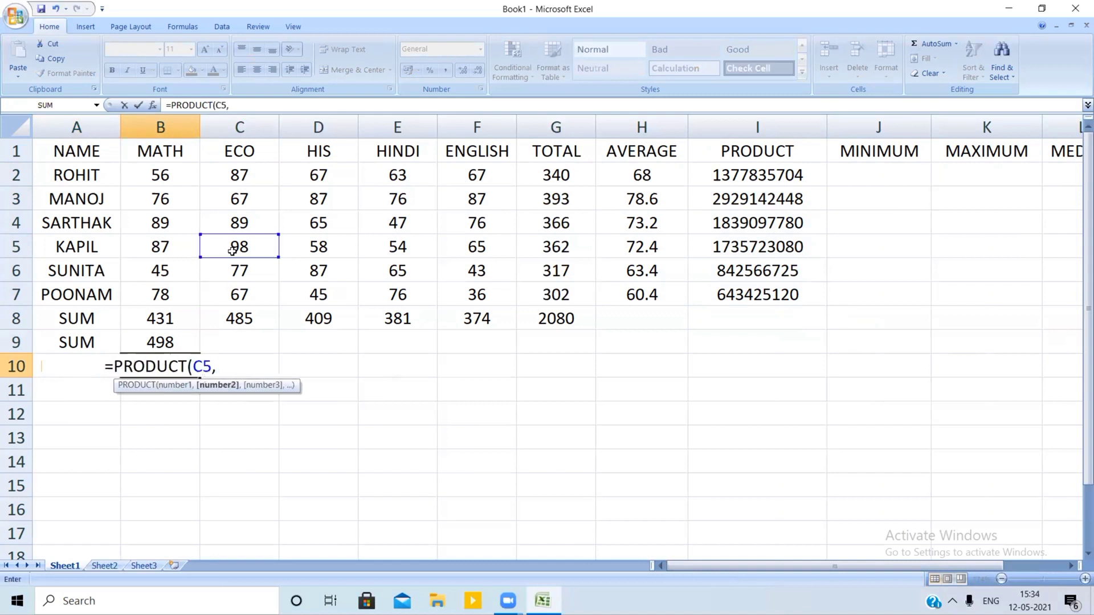
{"action": "left_click", "coordinate": [286, 199]}
{"action": "type", "text": ","}
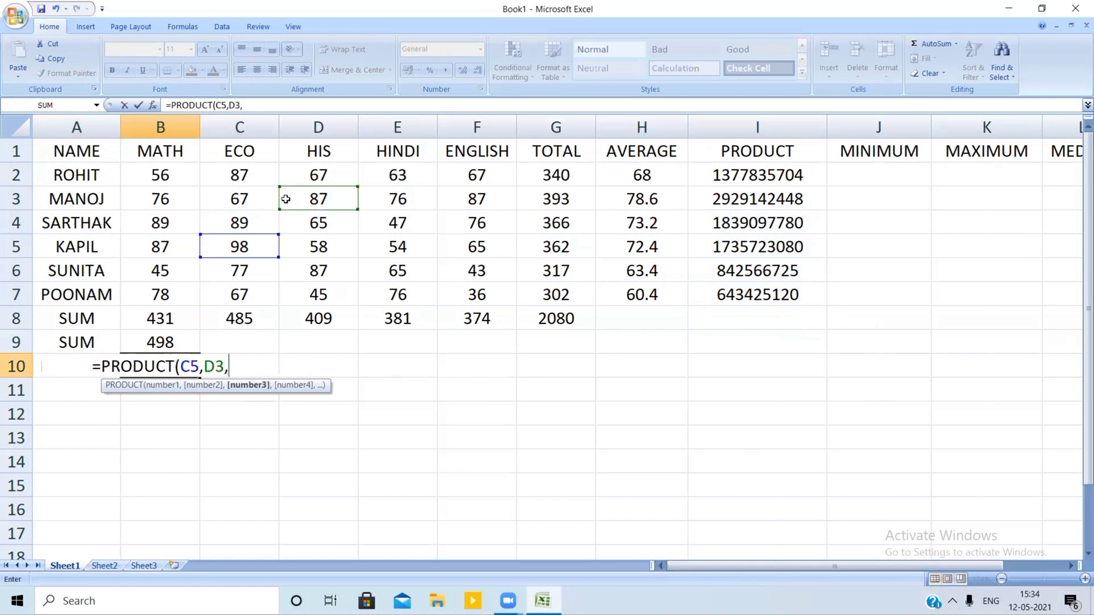
{"action": "left_click", "coordinate": [400, 268]}
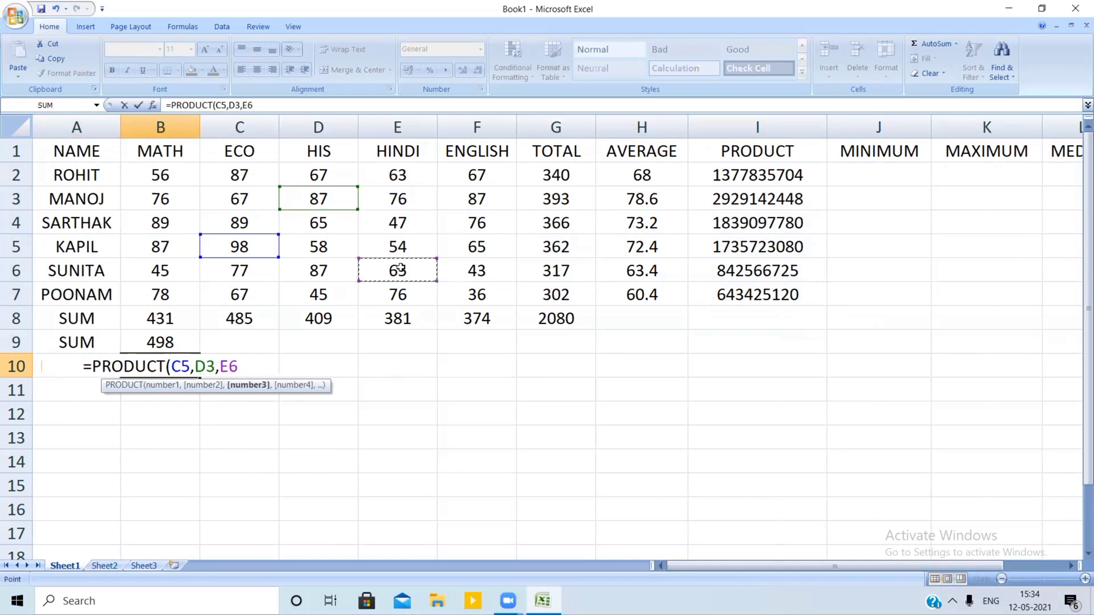
{"action": "type", "text": ","}
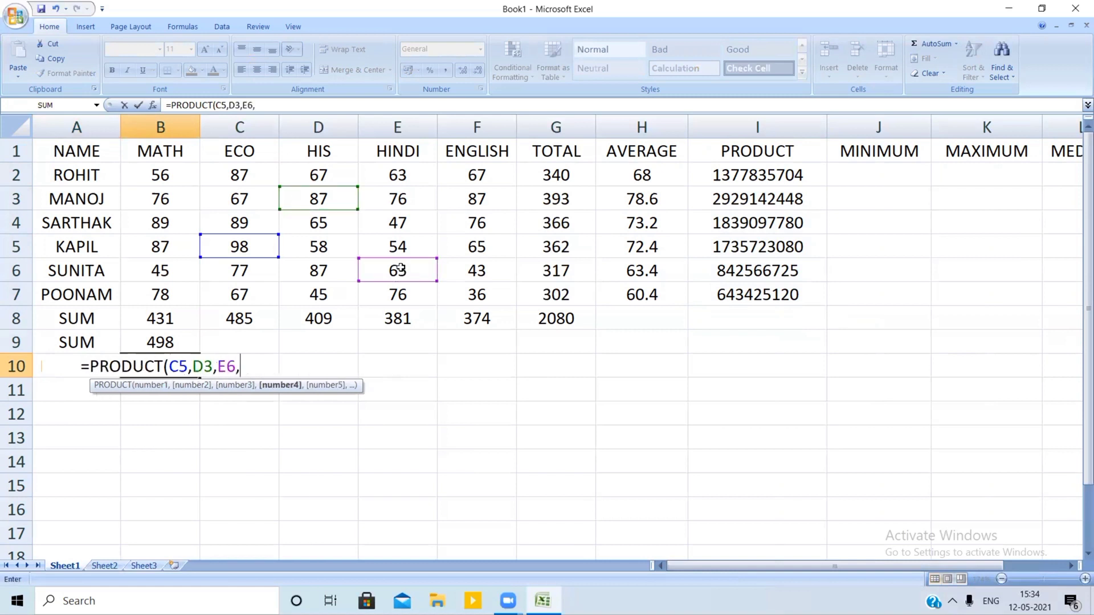
{"action": "left_click", "coordinate": [421, 199]}
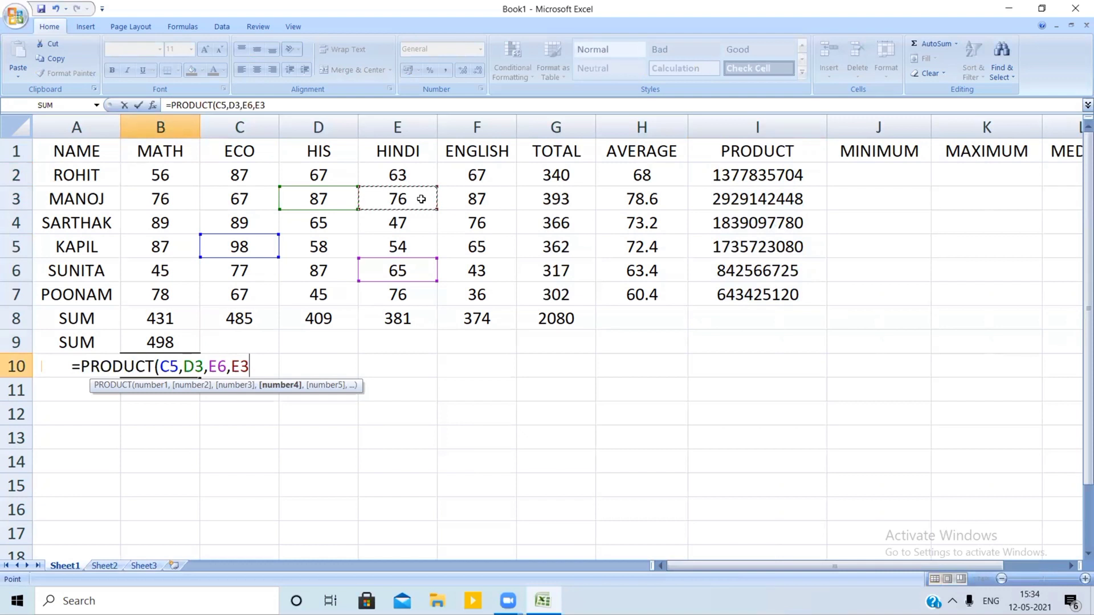
{"action": "left_click", "coordinate": [209, 296]}
{"action": "type", "text": ","}
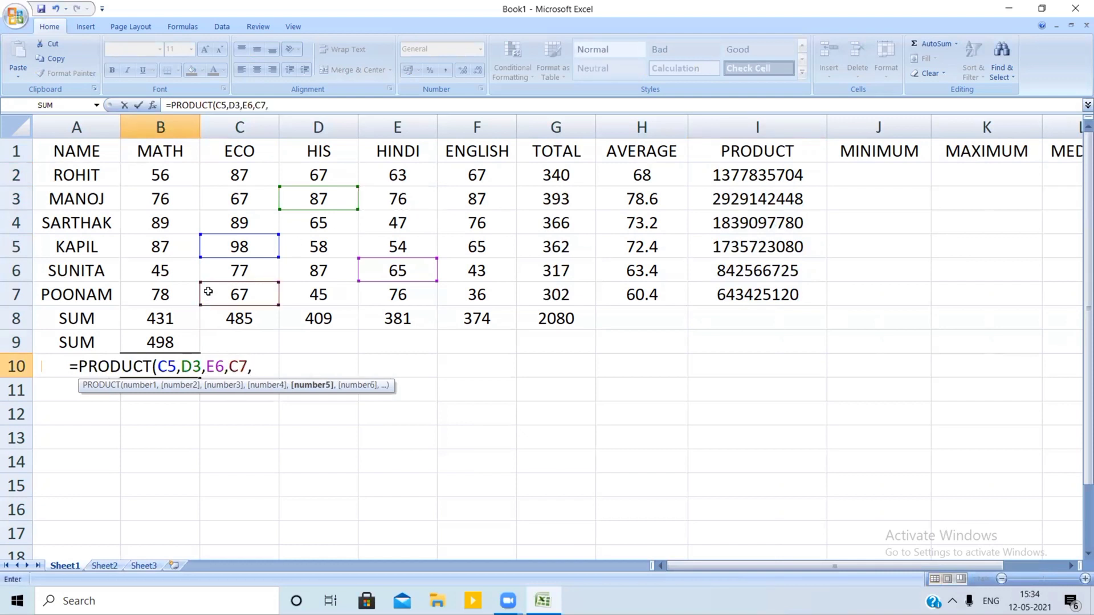
{"action": "left_click", "coordinate": [150, 231]}
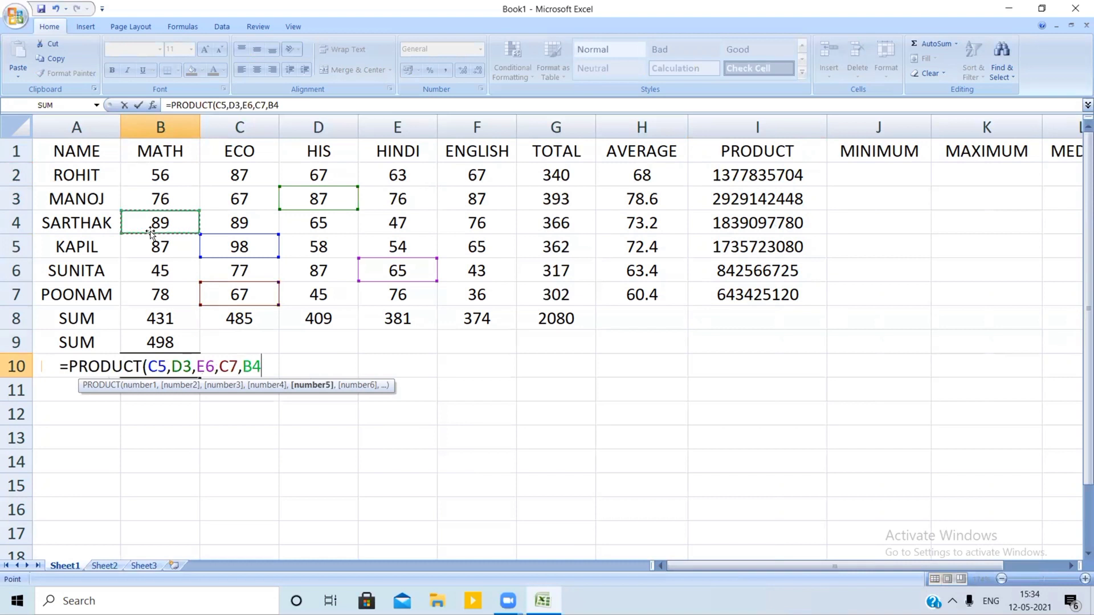
{"action": "type", "text": ")"}
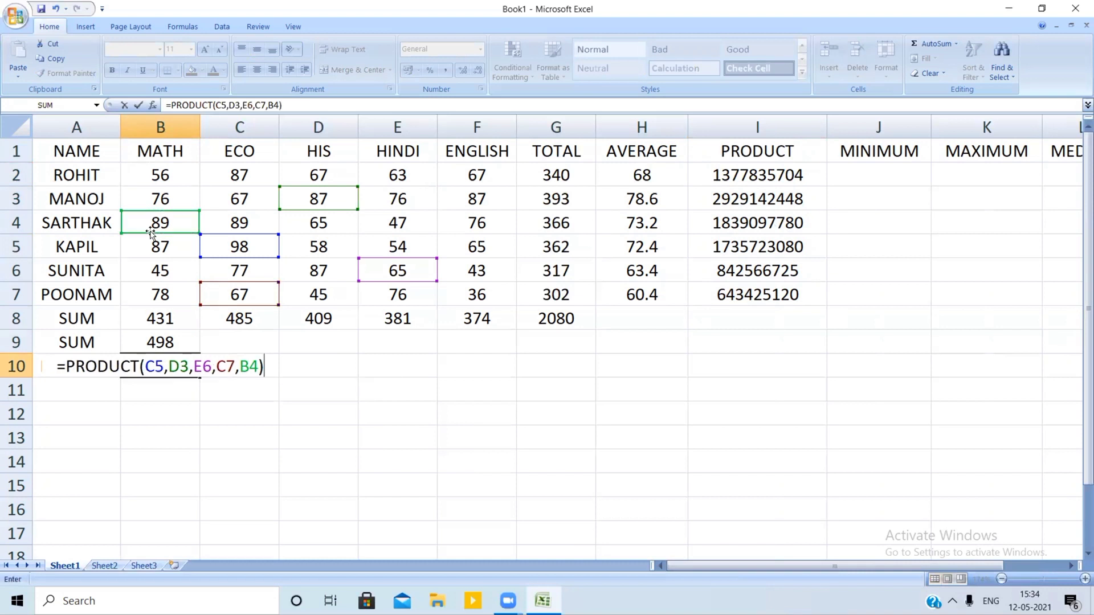
{"action": "key", "text": "Return"}
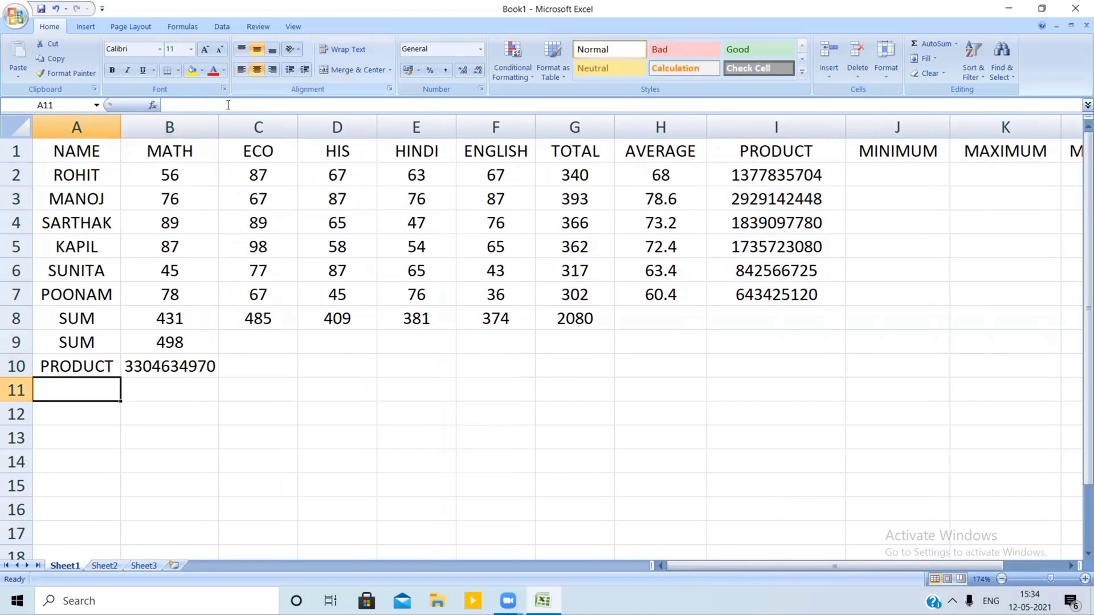
{"action": "left_click_drag", "start_coordinate": [218, 120], "coordinate": [226, 121]}
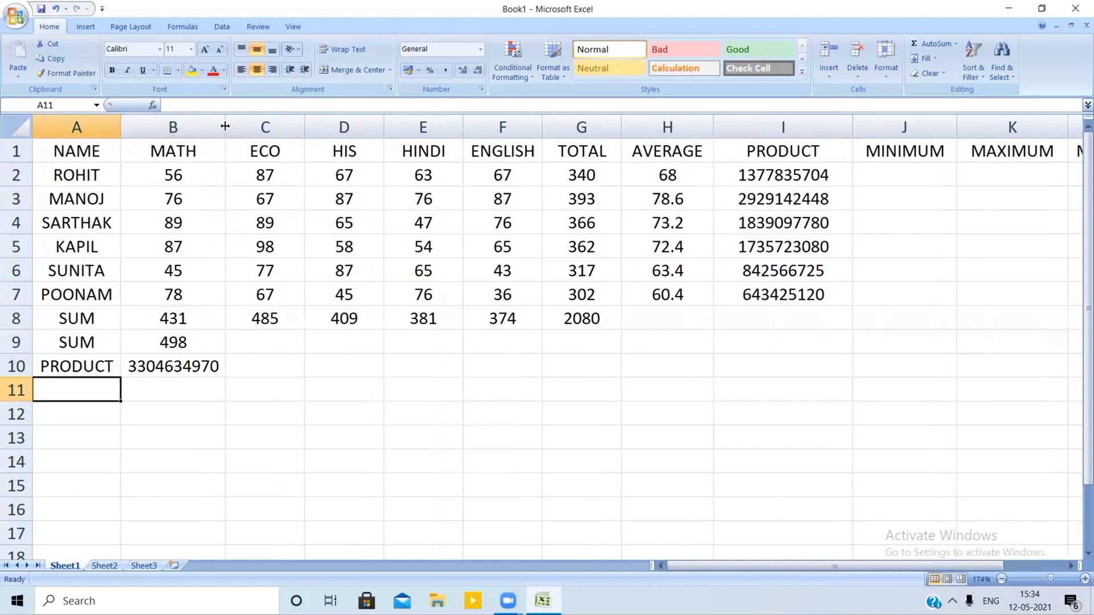
- Look over the empty MINIMUM, MAXIMUM and MEDIAN cells J2, K2 and L2 in the first student's row
{"action": "left_click", "coordinate": [909, 182]}
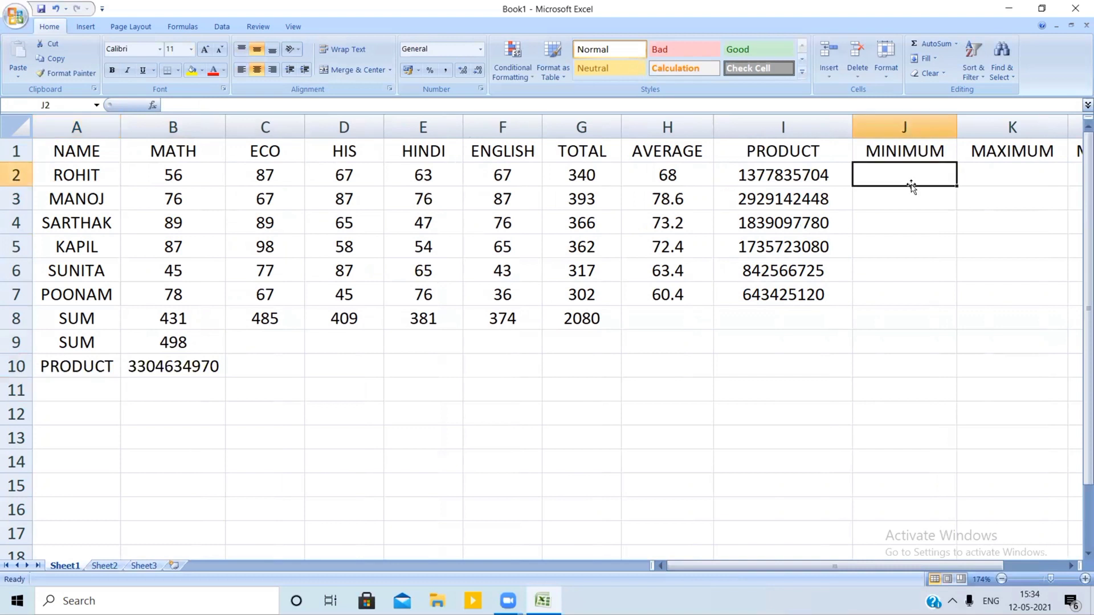
{"action": "left_click", "coordinate": [1069, 566]}
{"action": "left_click", "coordinate": [1069, 565]}
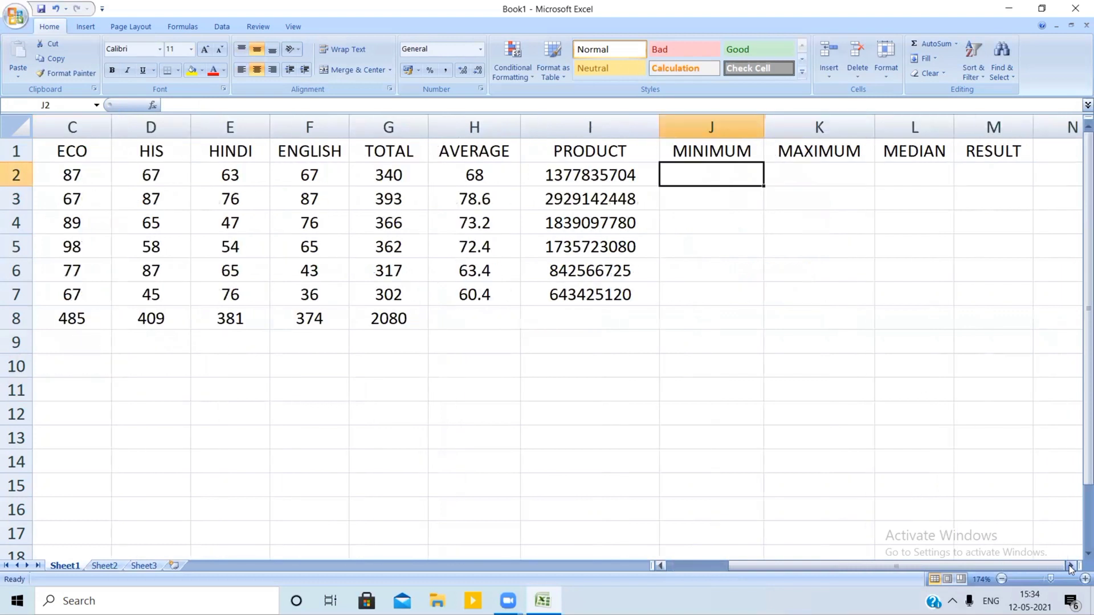
{"action": "left_click", "coordinate": [1069, 566]}
{"action": "left_click", "coordinate": [704, 220]}
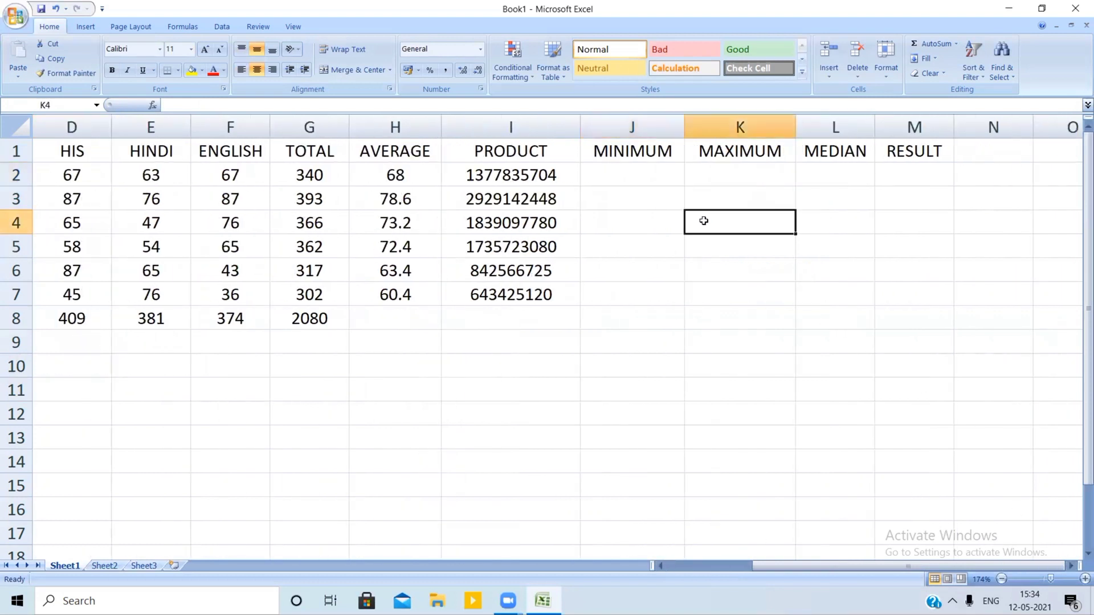
{"action": "left_click", "coordinate": [628, 171]}
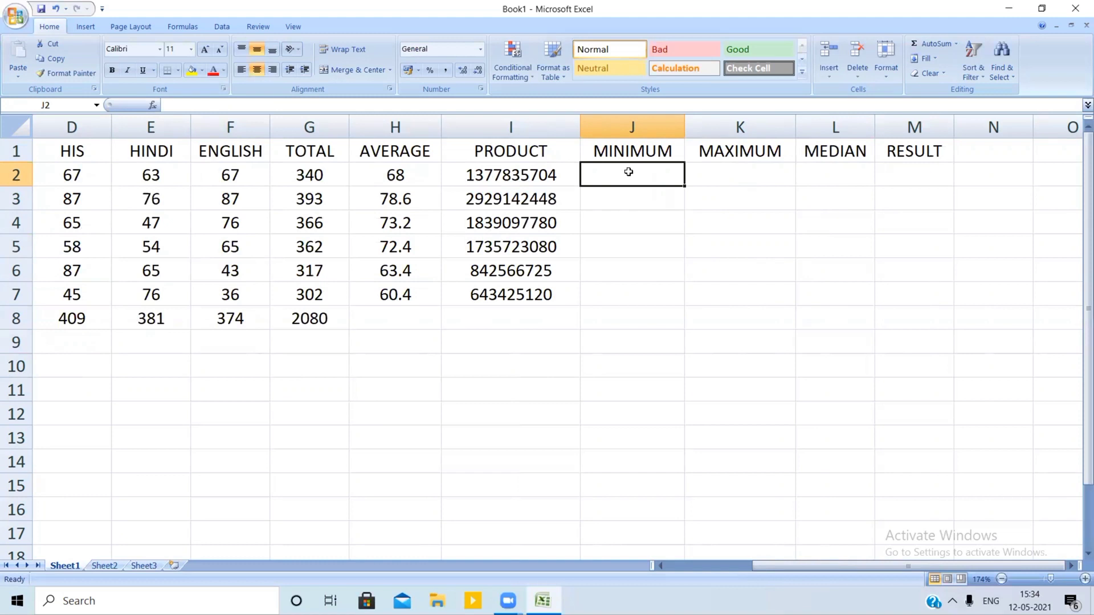
{"action": "key", "text": "Right"}
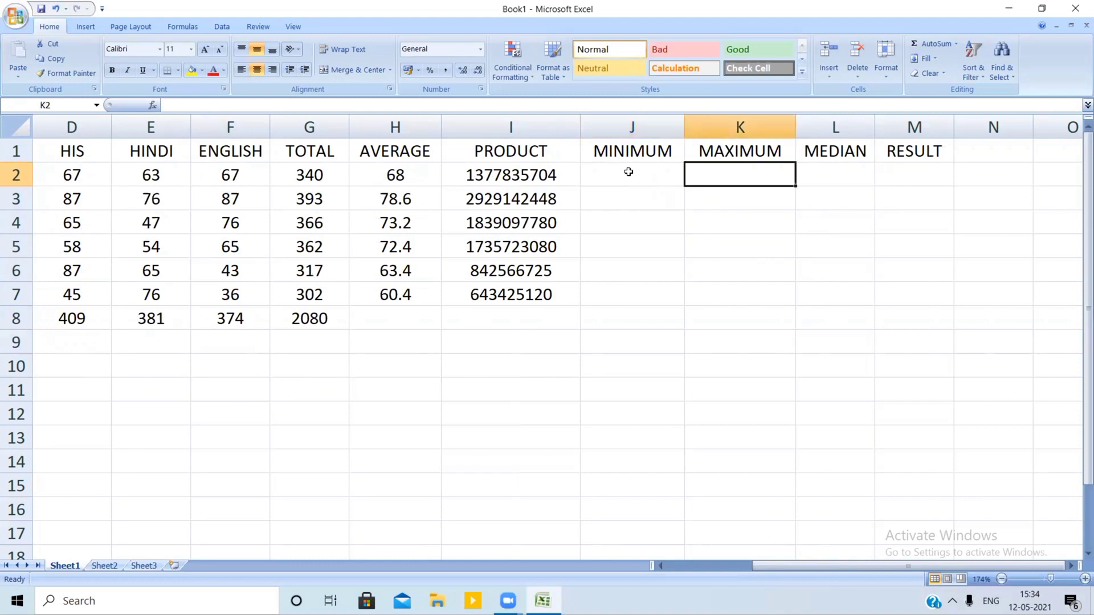
{"action": "key", "text": "Right"}
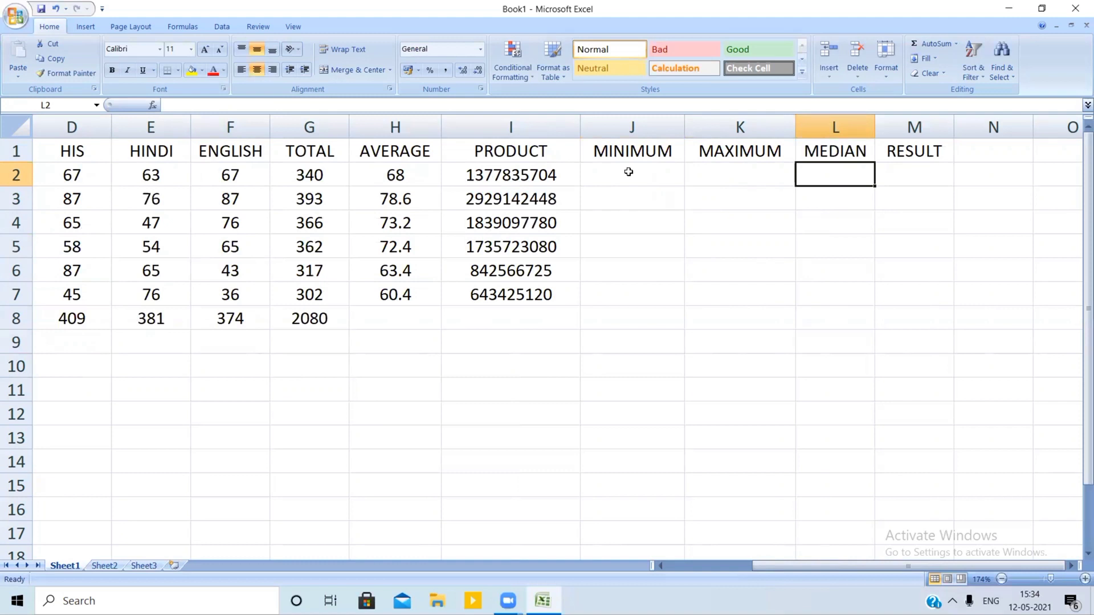
{"action": "key", "text": "Left"}
{"action": "key", "text": "Left"}
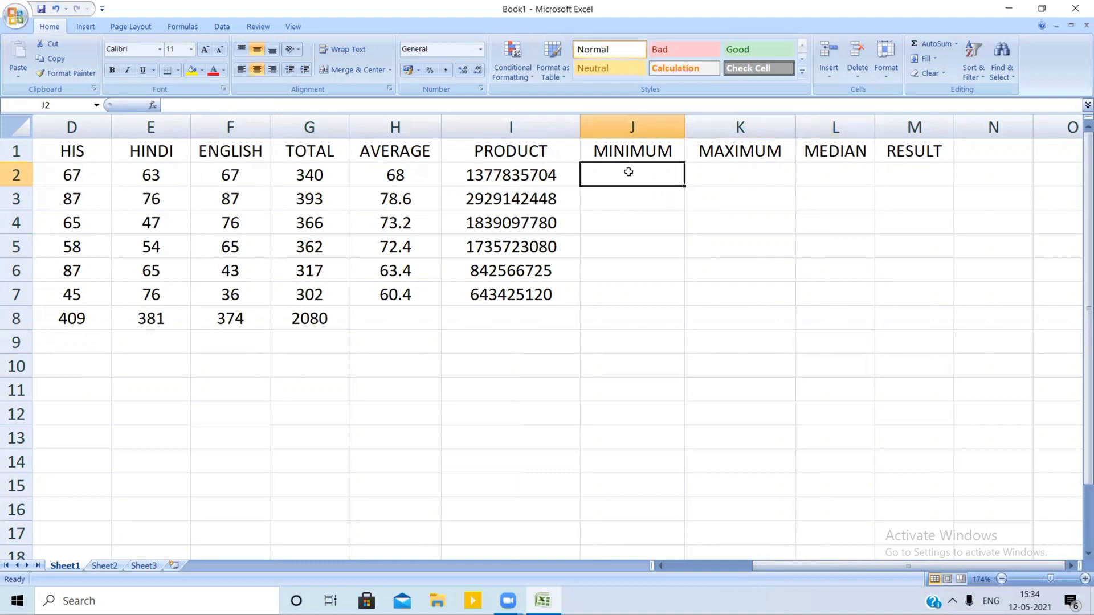
{"action": "key", "text": "Right"}
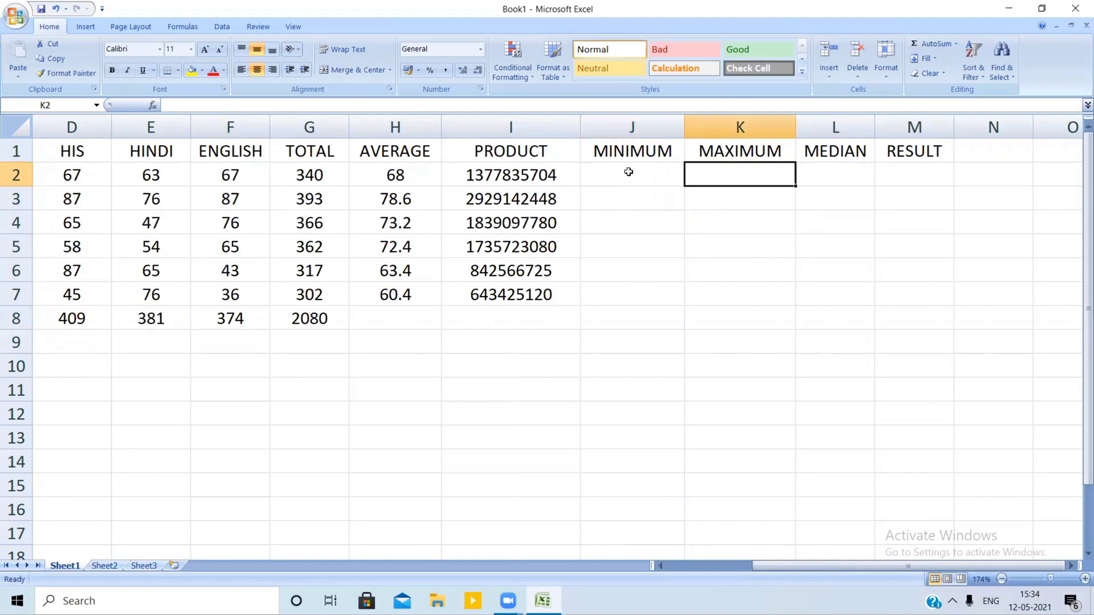
{"action": "key", "text": "Right"}
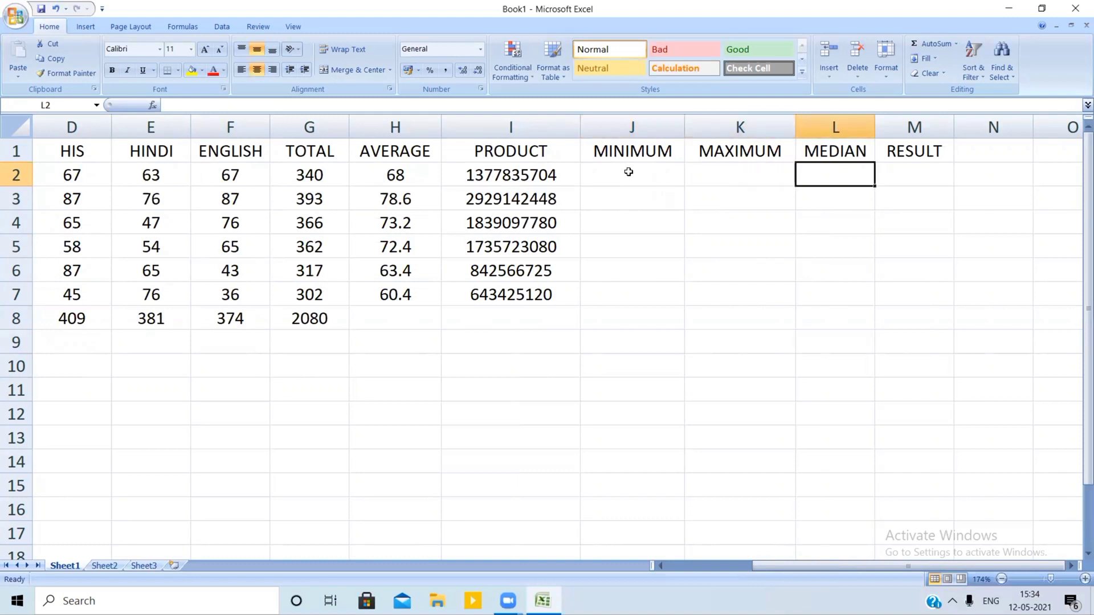
{"action": "left_click", "coordinate": [628, 171]}
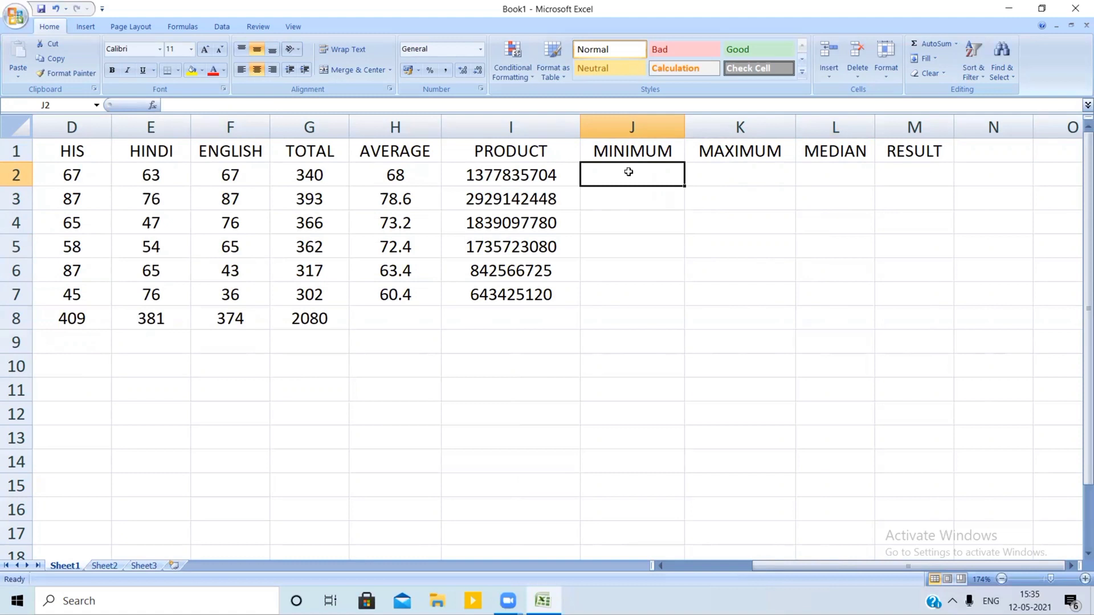
{"action": "key", "text": "Right"}
{"action": "key", "text": "Right"}
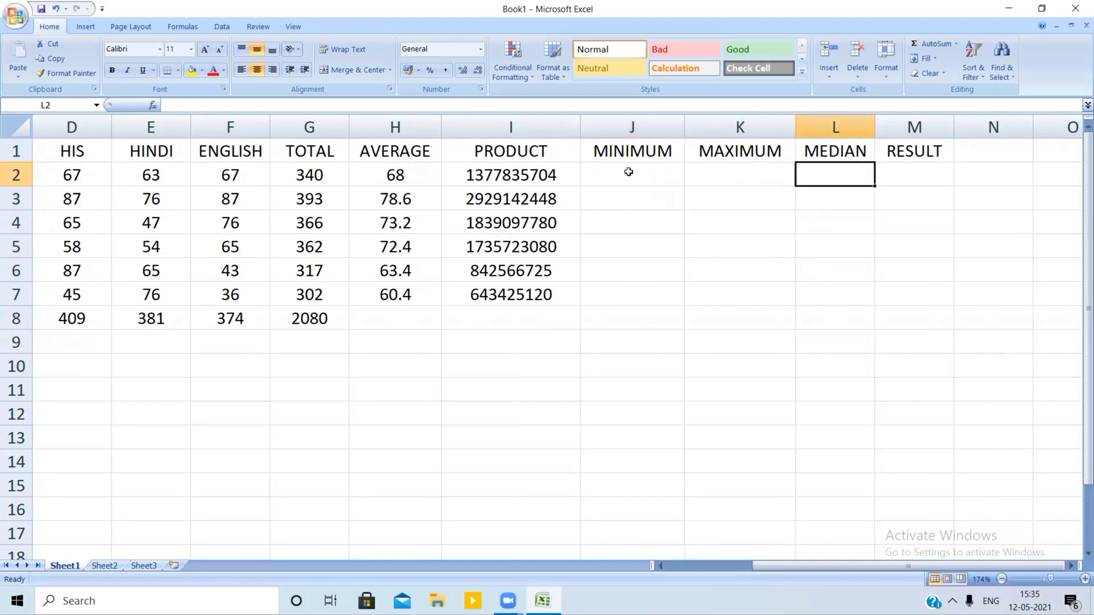
{"action": "key", "text": "Left"}
{"action": "key", "text": "Left"}
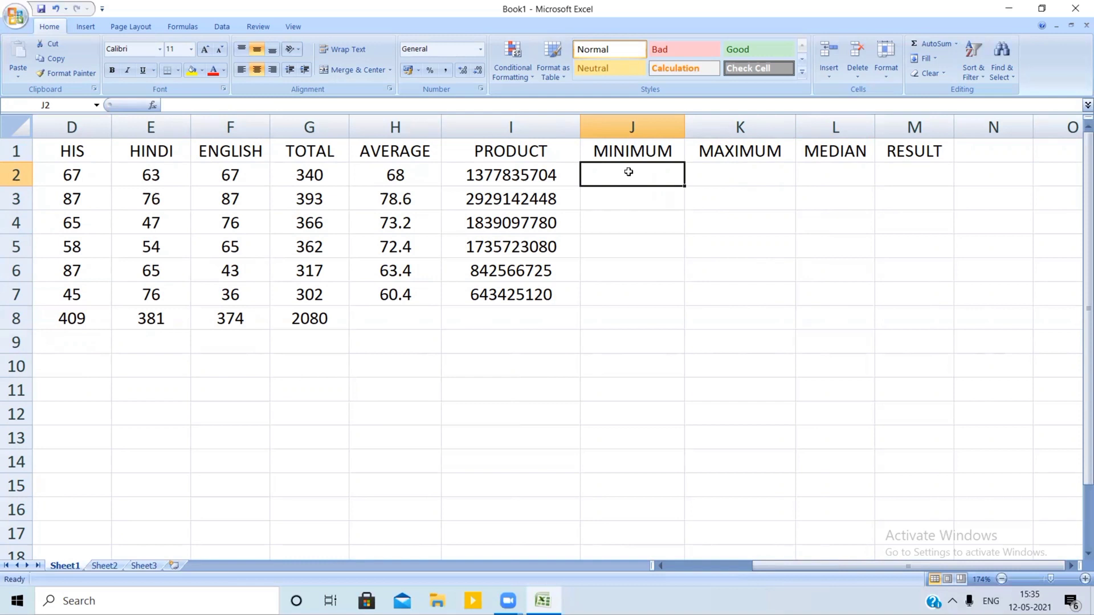
- Enter =MIN(B2:F2) in the MINIMUM cell J2 for the first student's marks
{"action": "type", "text": "="}
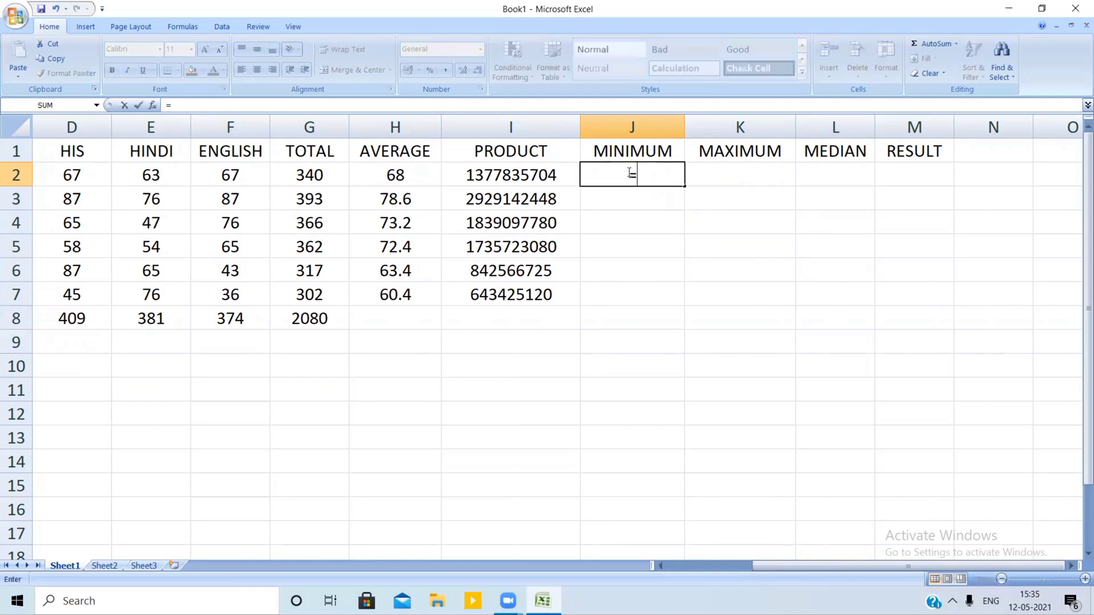
{"action": "type", "text": "MIN(B2:"}
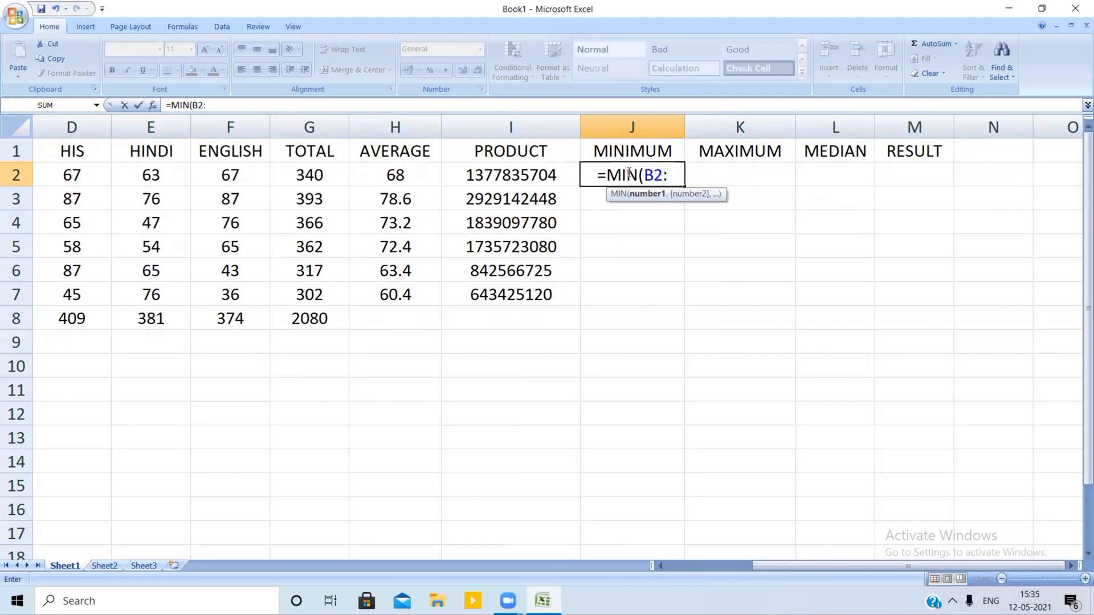
{"action": "type", "text": "F2)"}
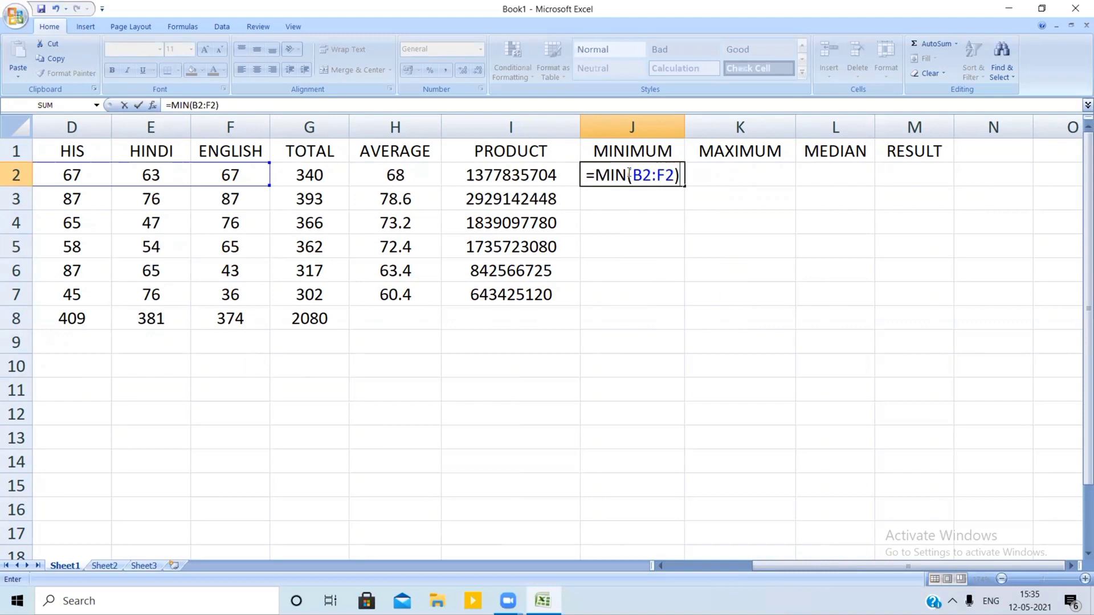
{"action": "key", "text": "Return"}
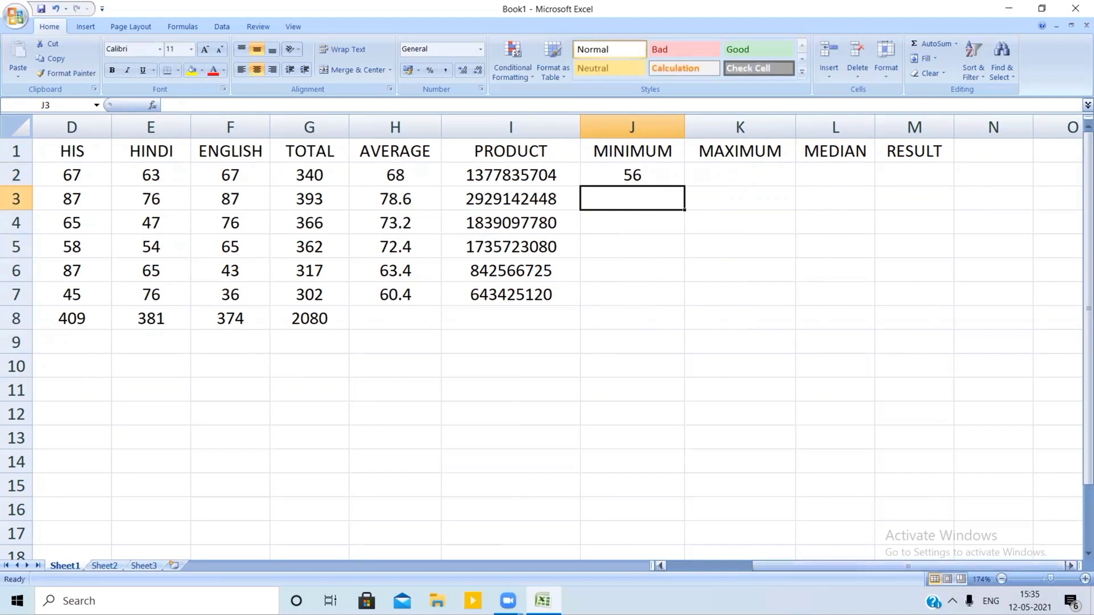
{"action": "left_click_drag", "start_coordinate": [773, 566], "coordinate": [688, 566]}
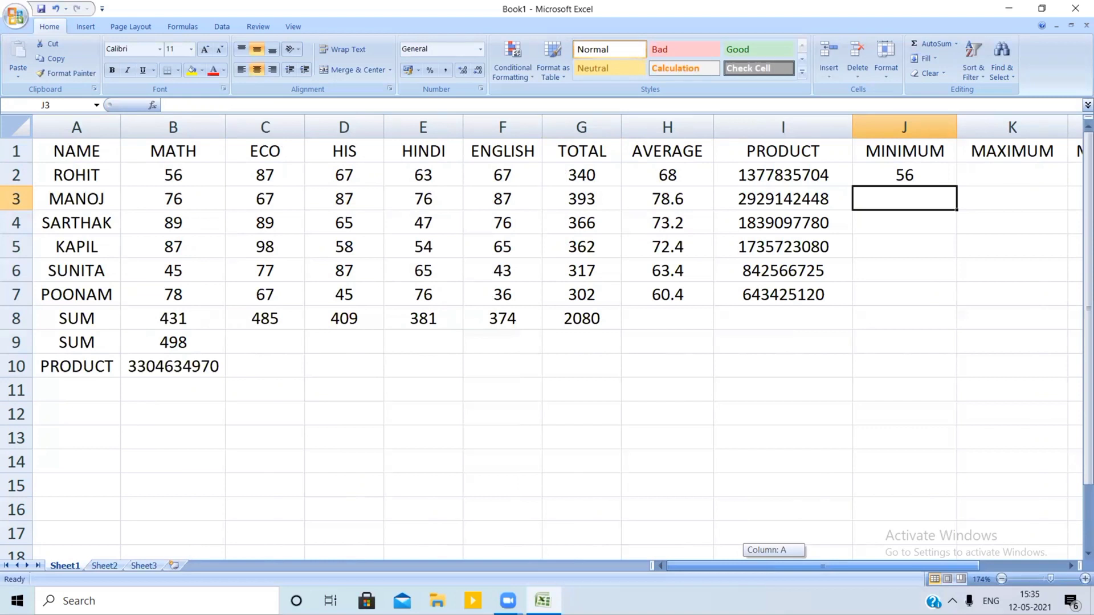
- Fill the MIN formula from cell J2 down to J7 for the remaining students
{"action": "left_click_drag", "start_coordinate": [822, 565], "coordinate": [907, 566]}
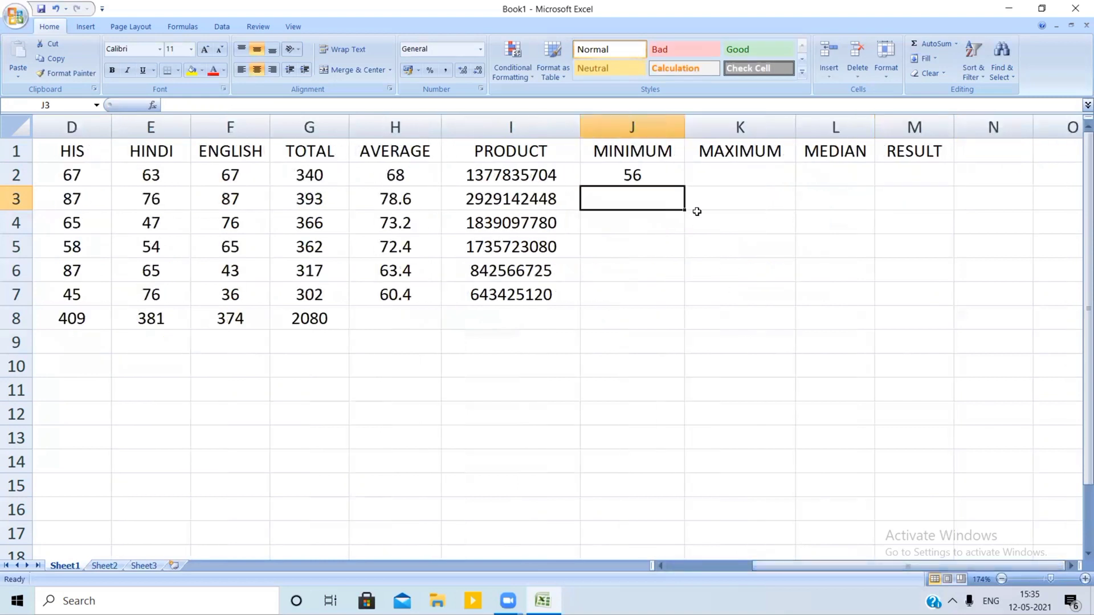
{"action": "left_click", "coordinate": [666, 178]}
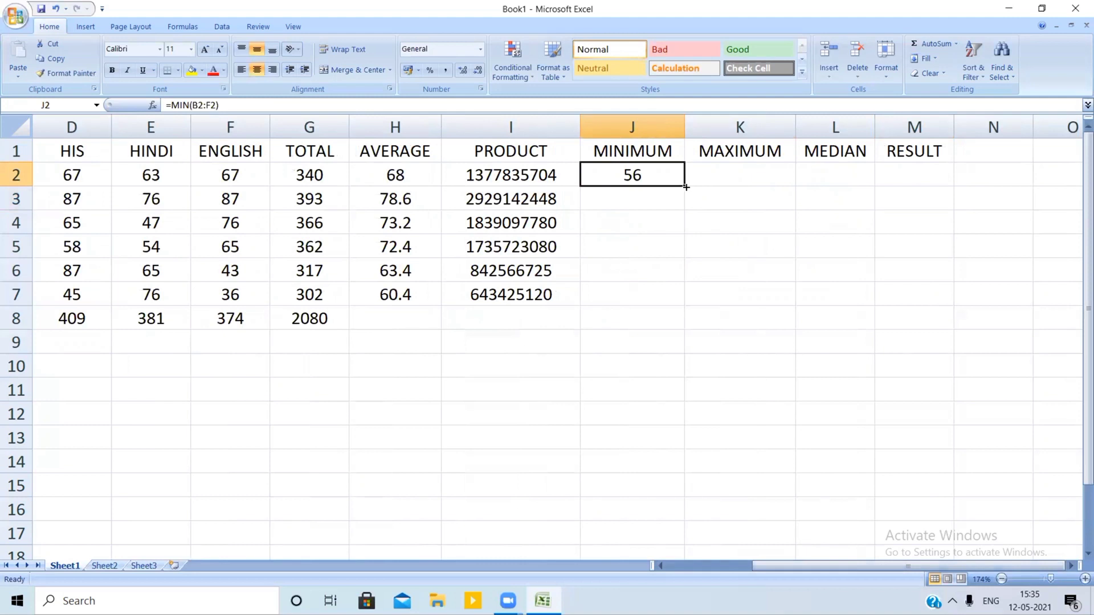
{"action": "left_click_drag", "start_coordinate": [685, 187], "coordinate": [687, 306]}
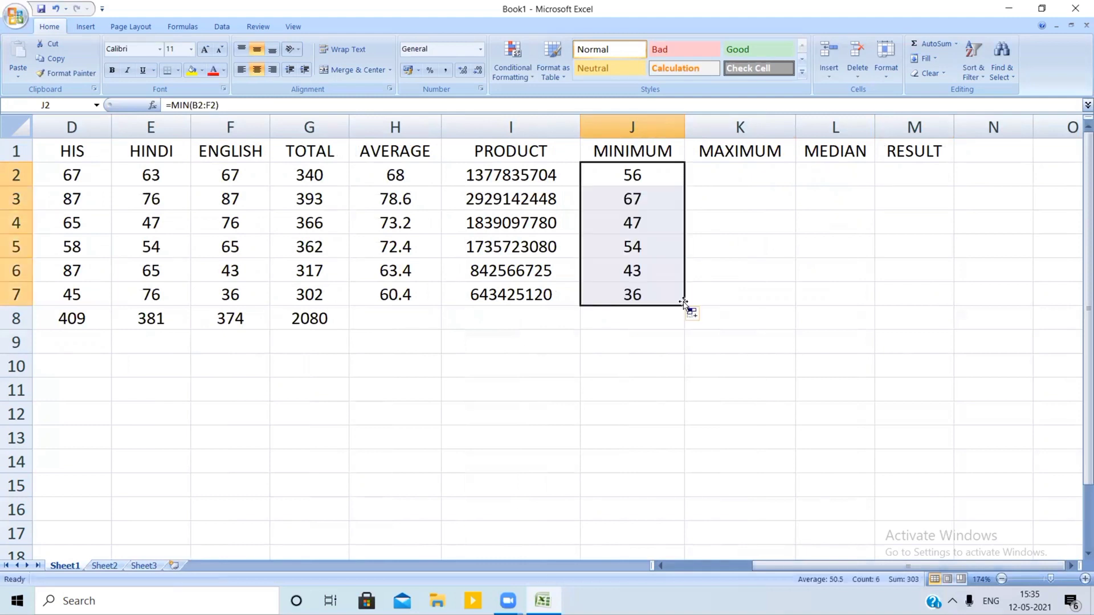
- Enter =MAX(B2:F2) in the MAXIMUM cell K2 and fill it down to K7 for all students
{"action": "left_click", "coordinate": [737, 181]}
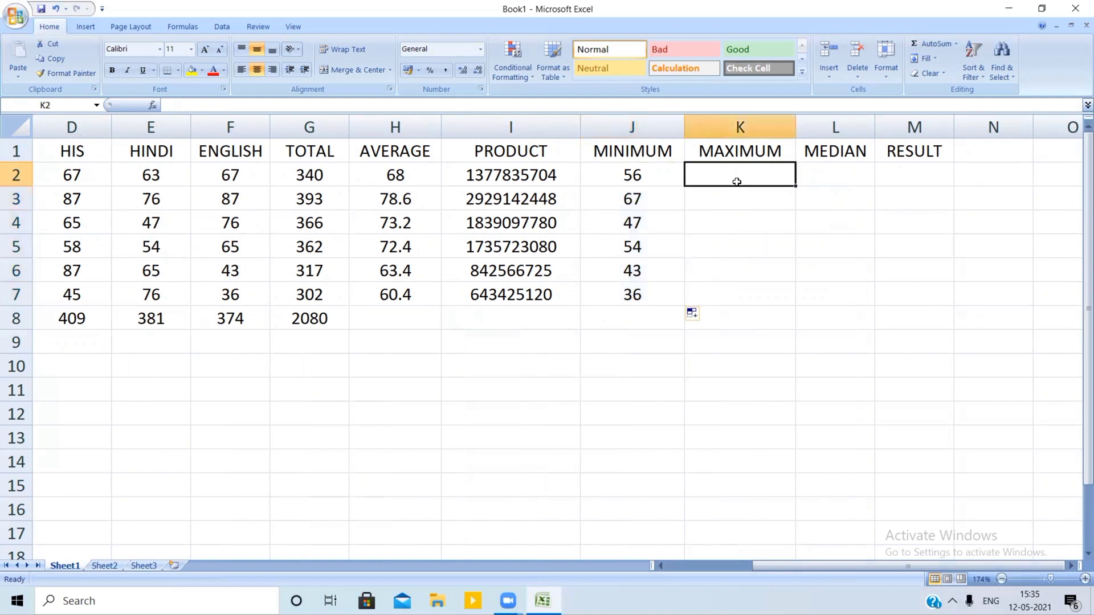
{"action": "type", "text": "="}
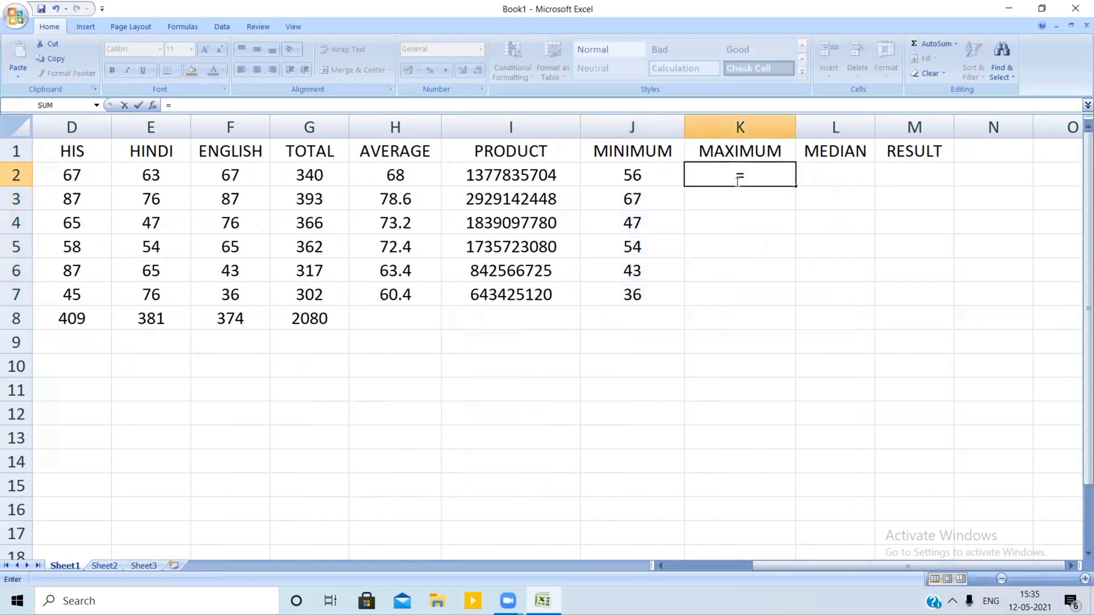
{"action": "type", "text": "MAX("}
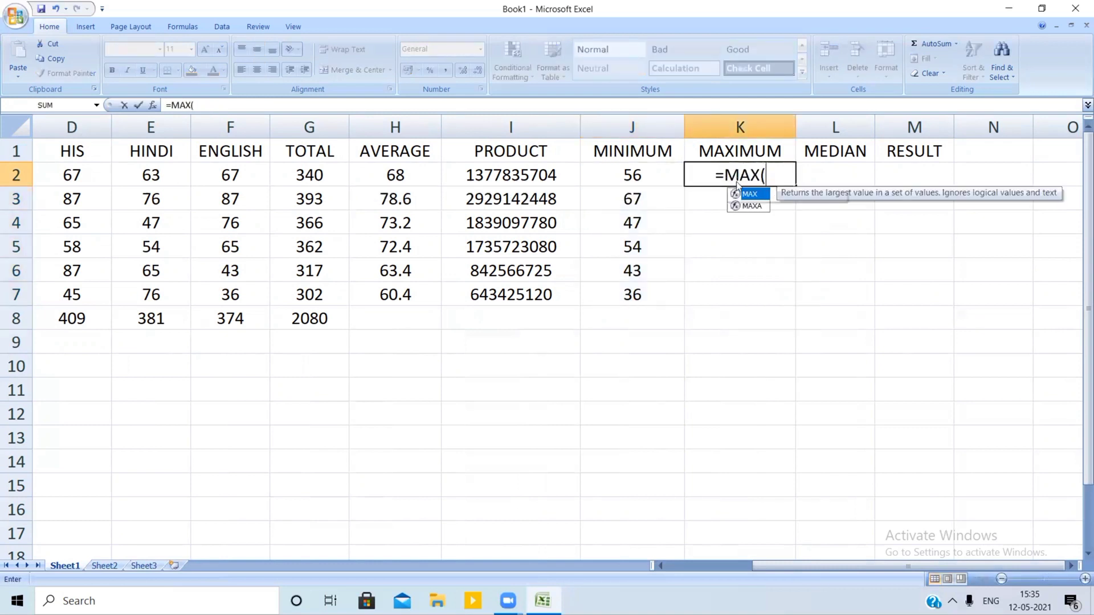
{"action": "type", "text": "B2:"}
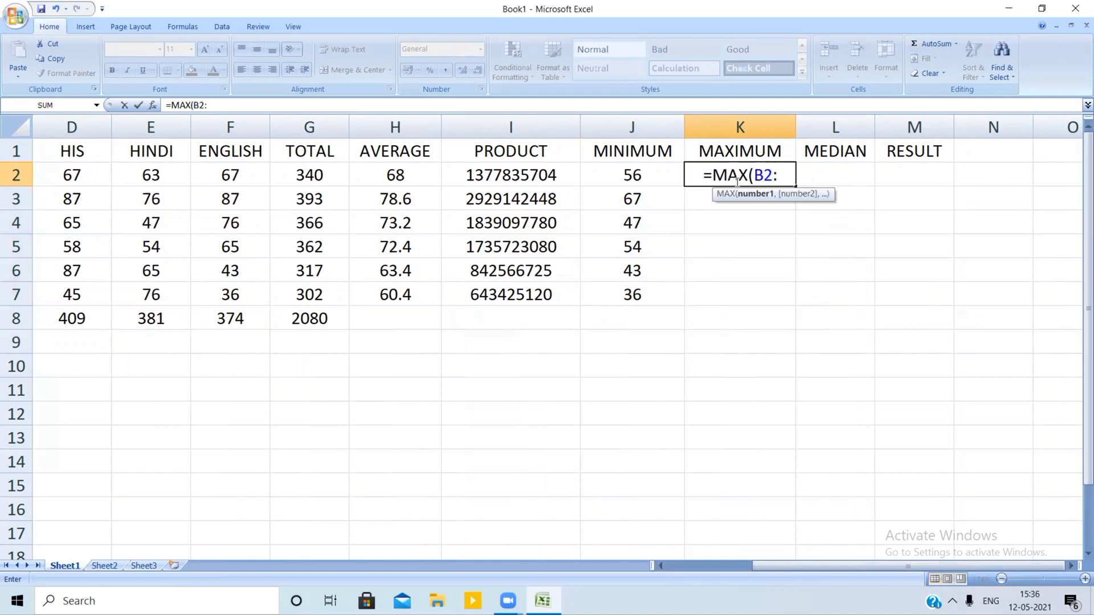
{"action": "type", "text": "F2)"}
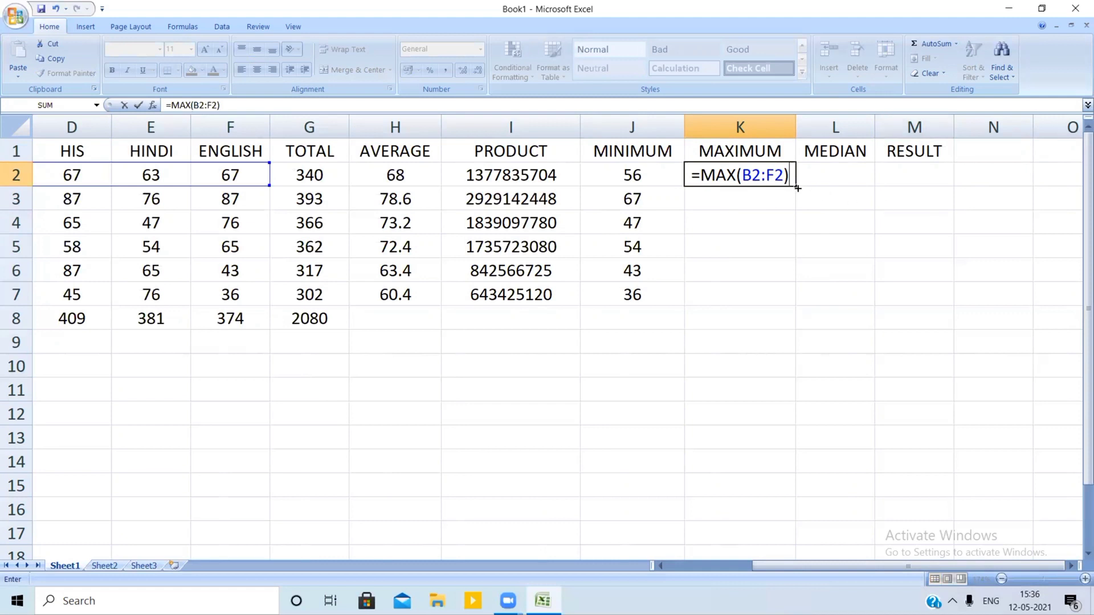
{"action": "key", "text": "Return"}
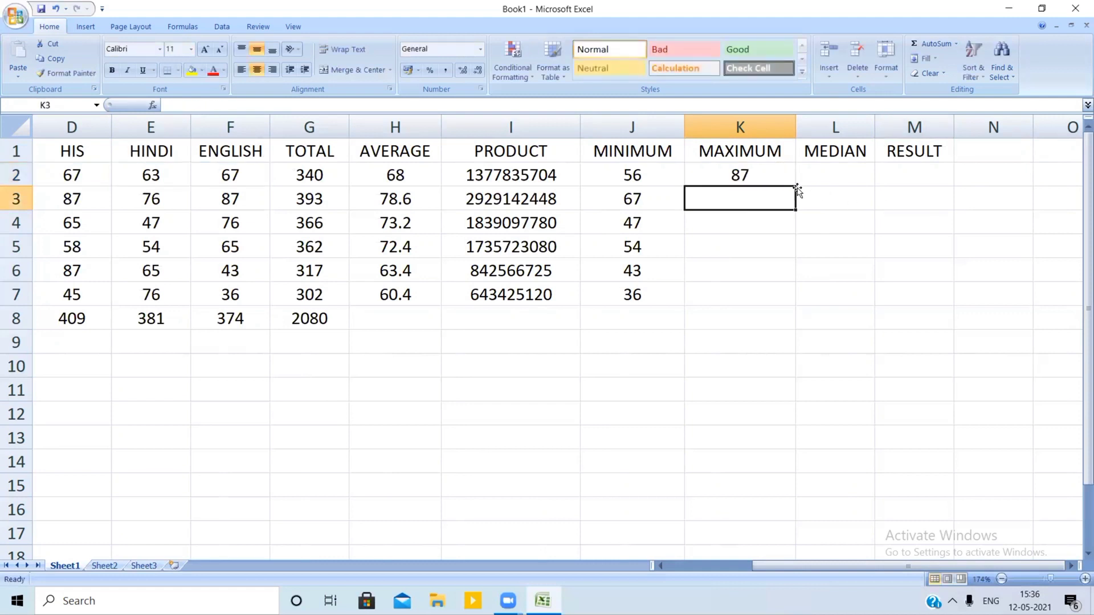
{"action": "left_click", "coordinate": [766, 179]}
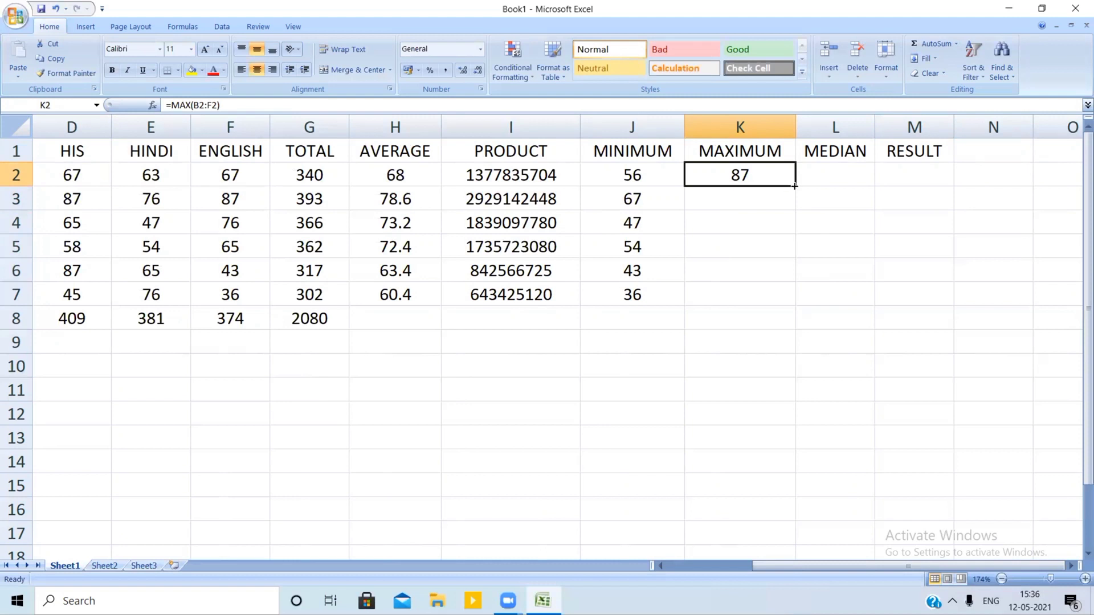
{"action": "left_click_drag", "start_coordinate": [794, 185], "coordinate": [788, 314]}
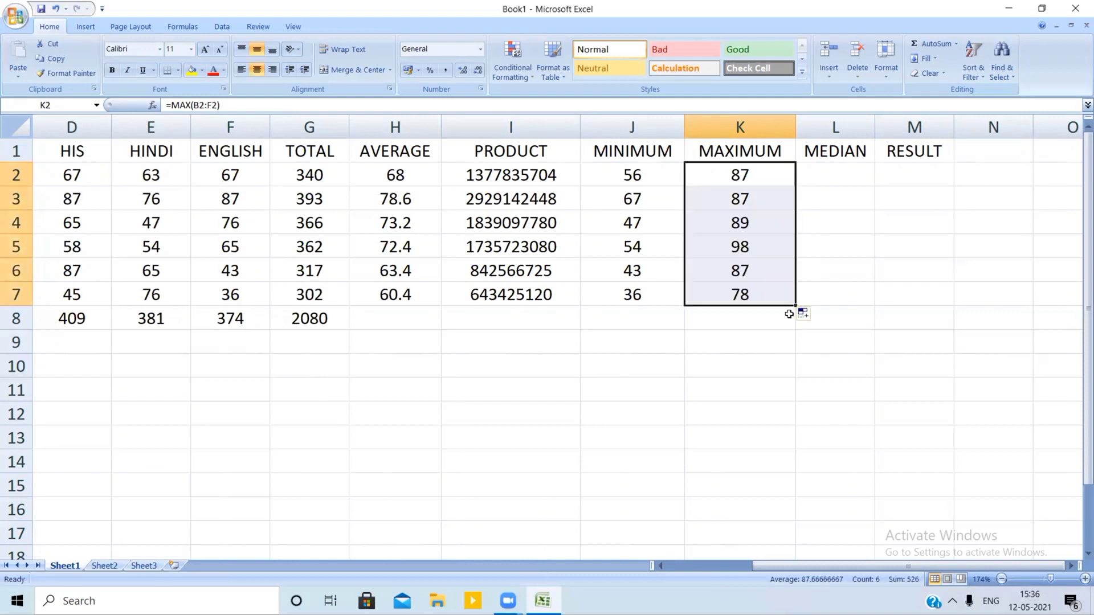
- Enter =MEDIAN(B2:F2) in the MEDIAN cell L2 and fill it down to L7 for all students
{"action": "left_click", "coordinate": [844, 173]}
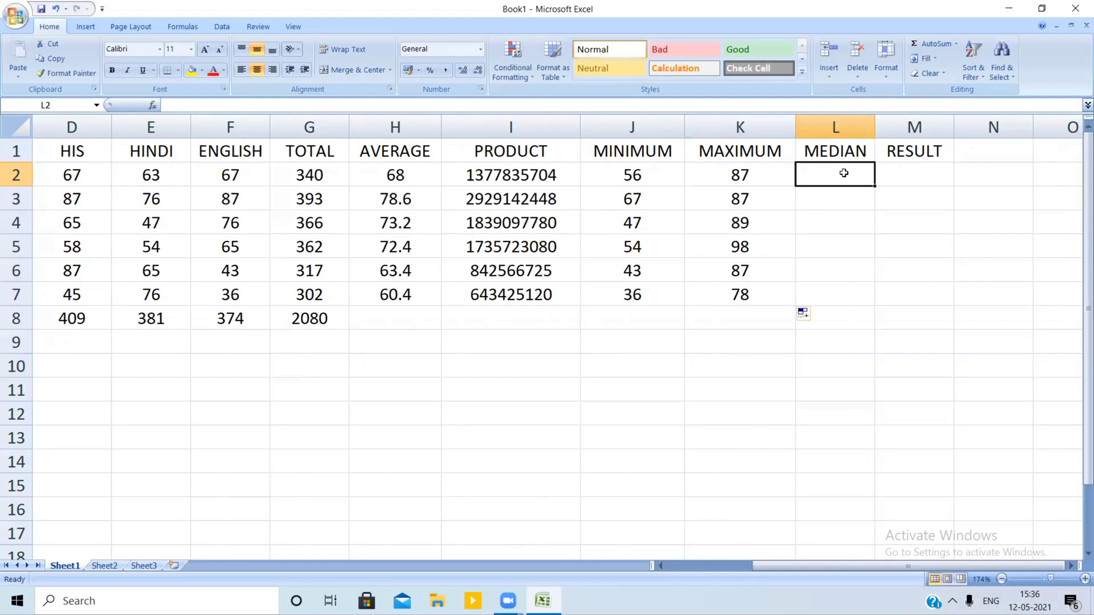
{"action": "type", "text": "="}
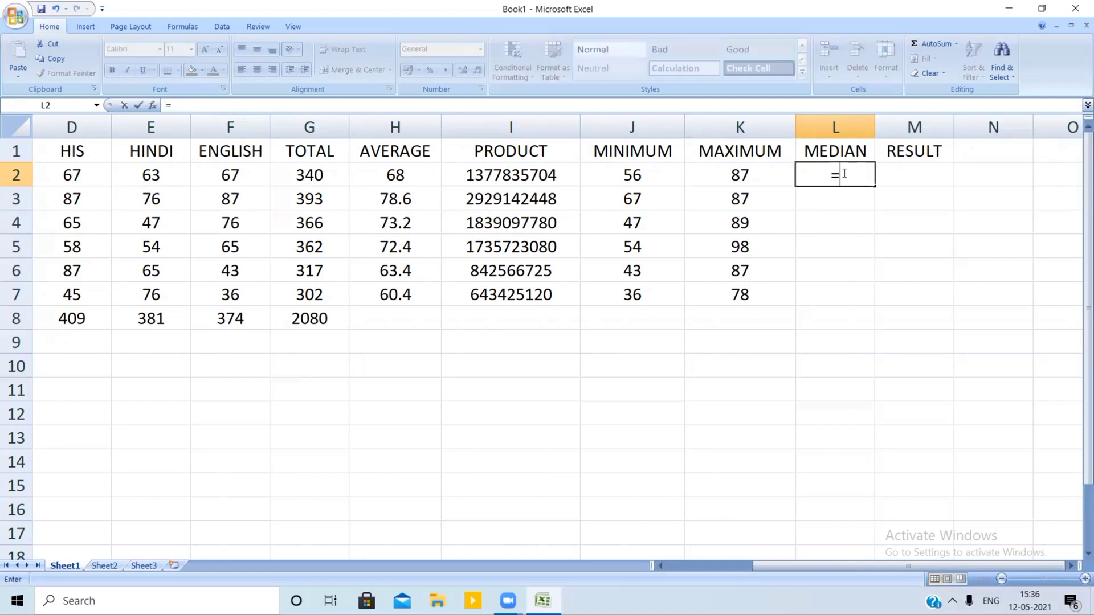
{"action": "type", "text": "MEDIAN"}
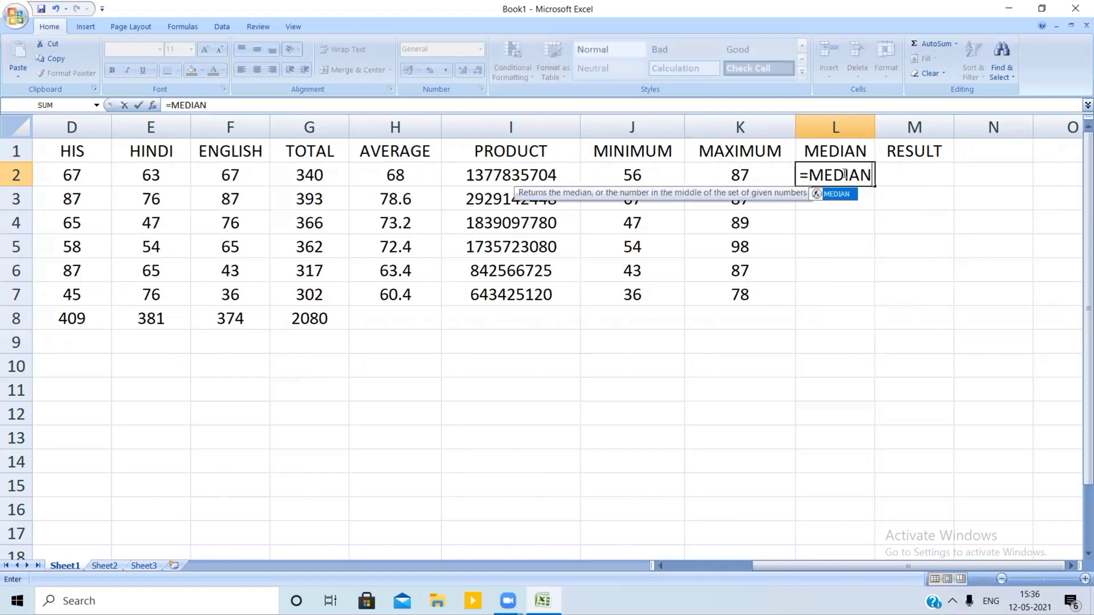
{"action": "type", "text": "(B2"}
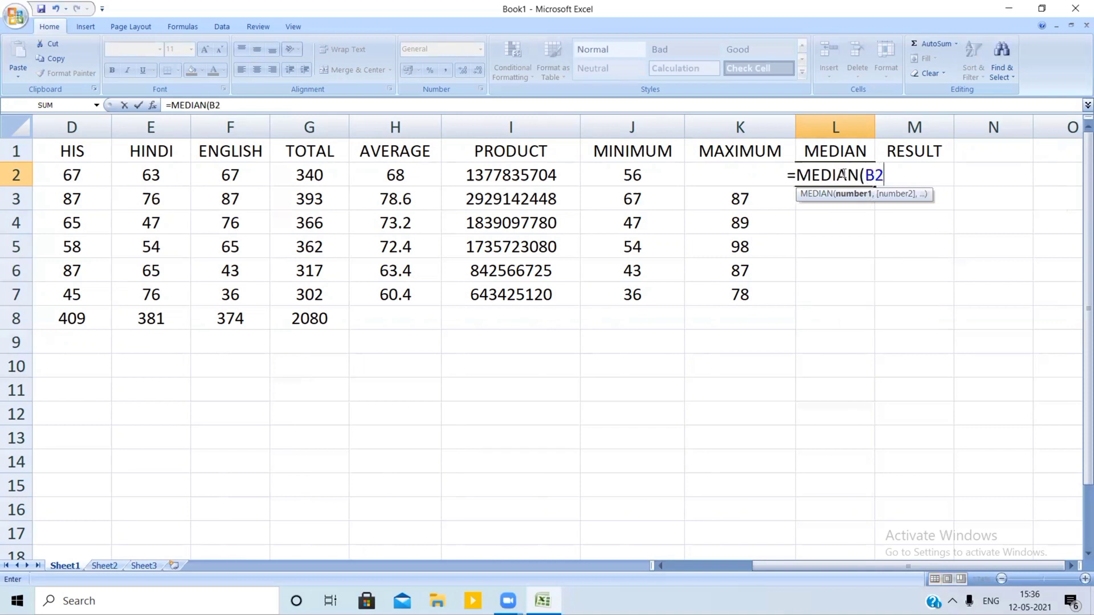
{"action": "type", "text": ":F2)"}
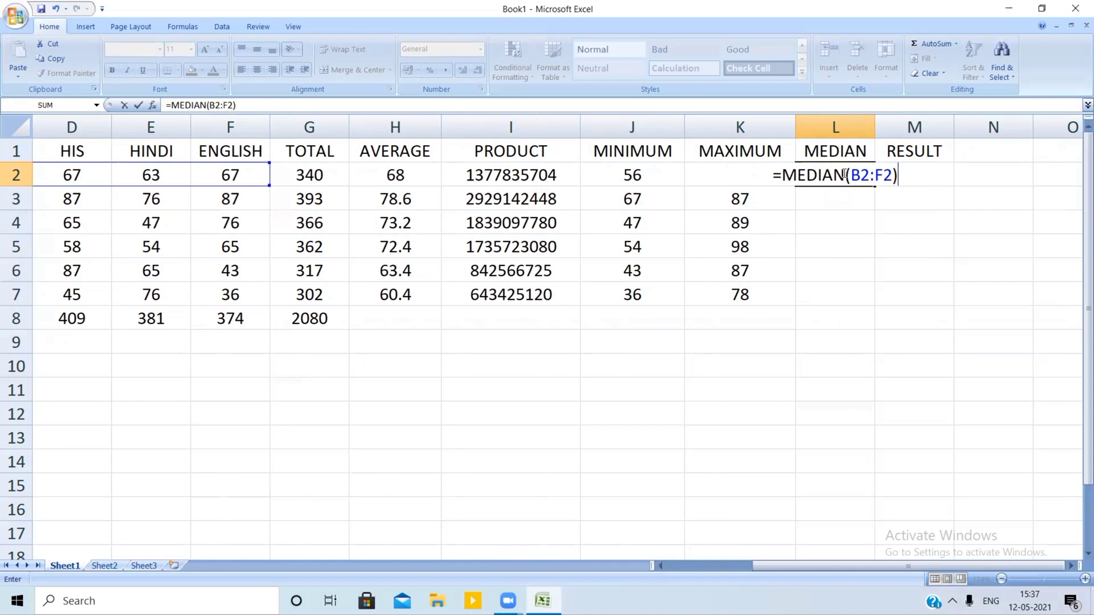
{"action": "key", "text": "Return"}
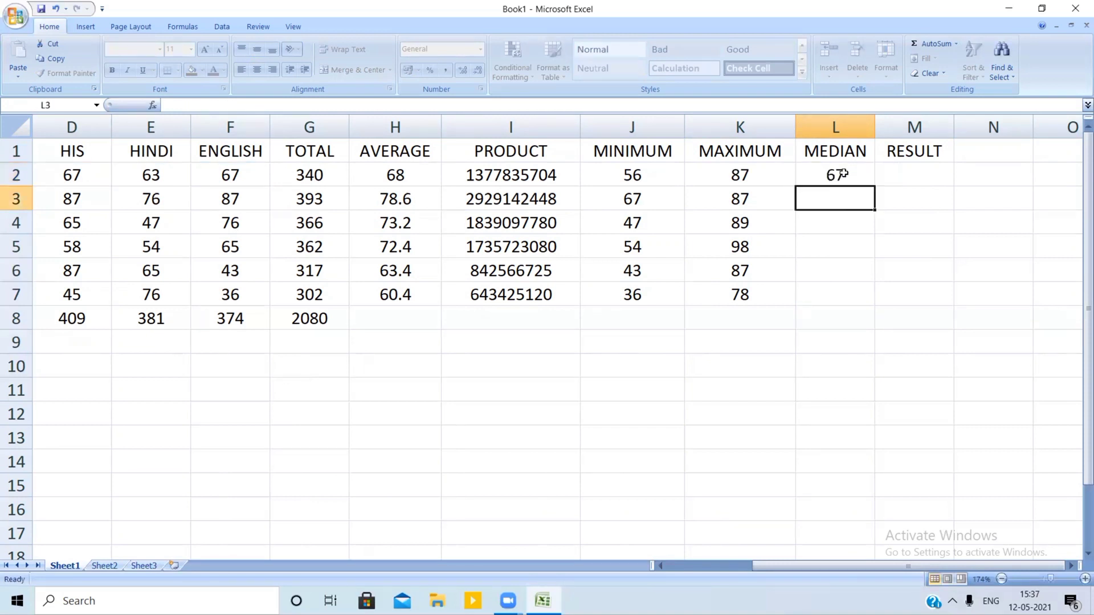
{"action": "left_click", "coordinate": [843, 174]}
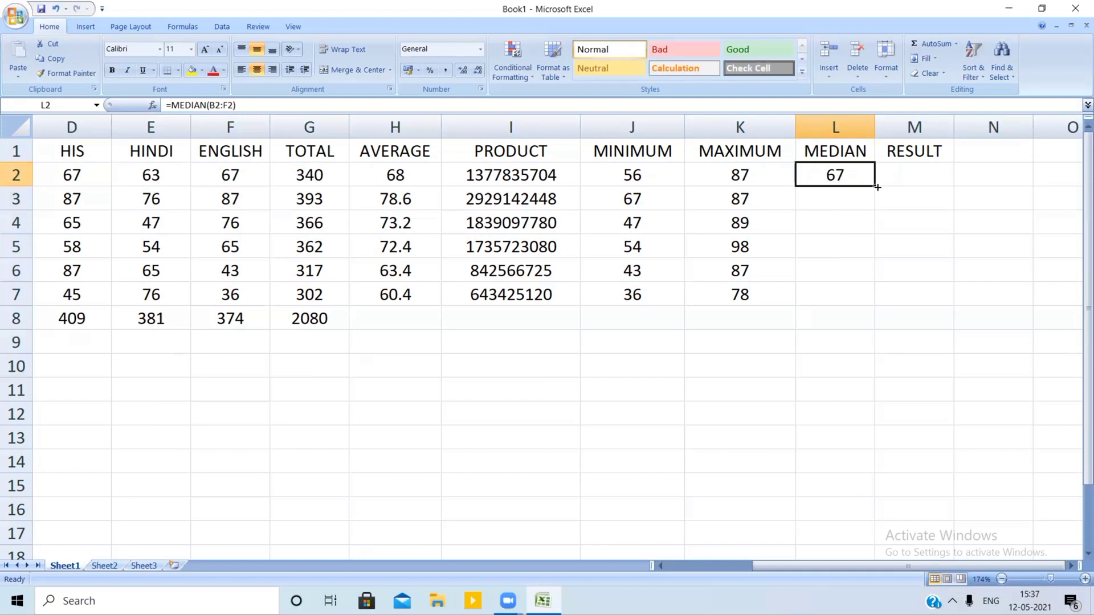
{"action": "left_click_drag", "start_coordinate": [877, 187], "coordinate": [858, 299]}
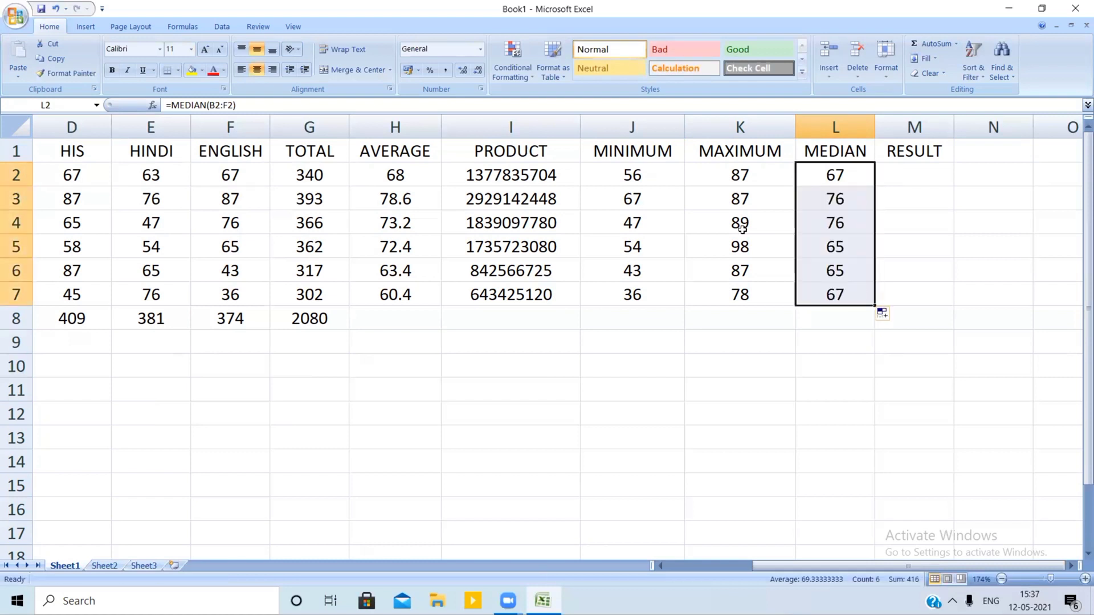
- Review the minimum, maximum and median formulas in cells J2, K2 and L2
{"action": "left_click", "coordinate": [658, 181]}
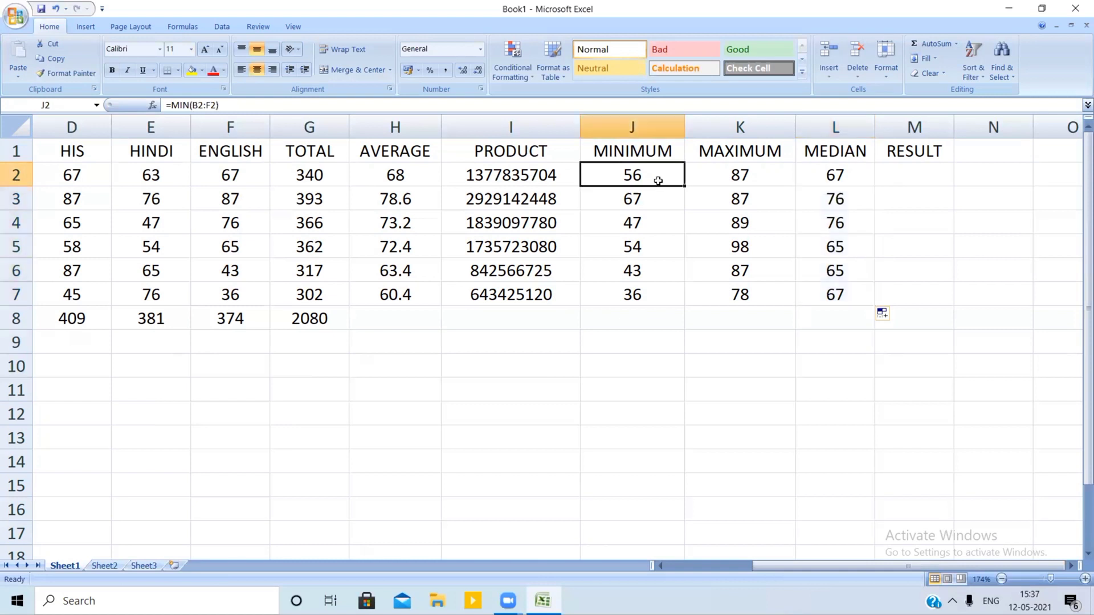
{"action": "left_click", "coordinate": [715, 174]}
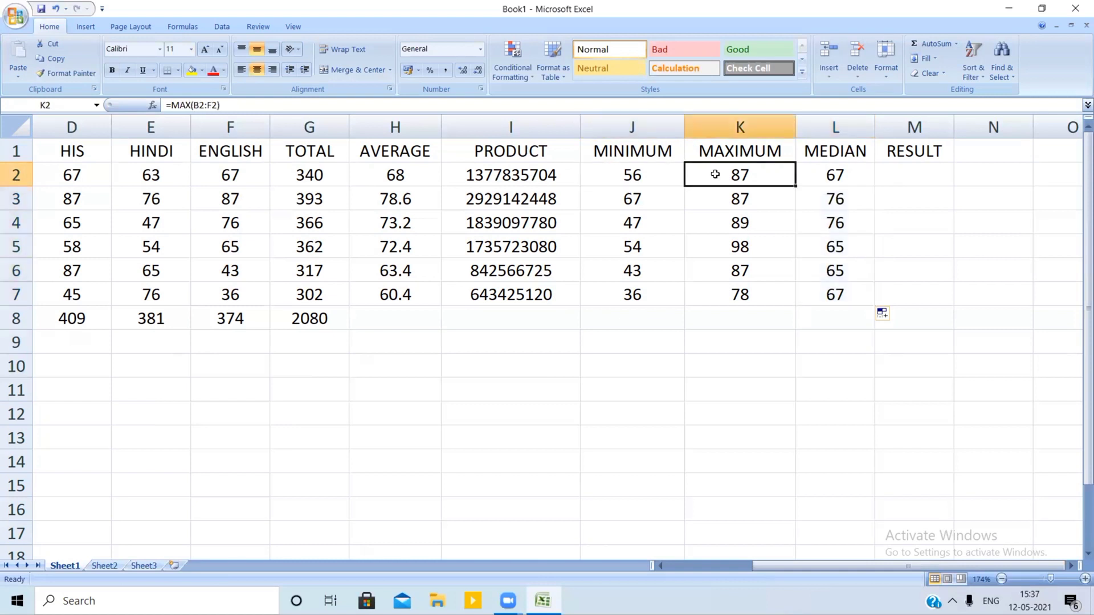
{"action": "left_click", "coordinate": [831, 174]}
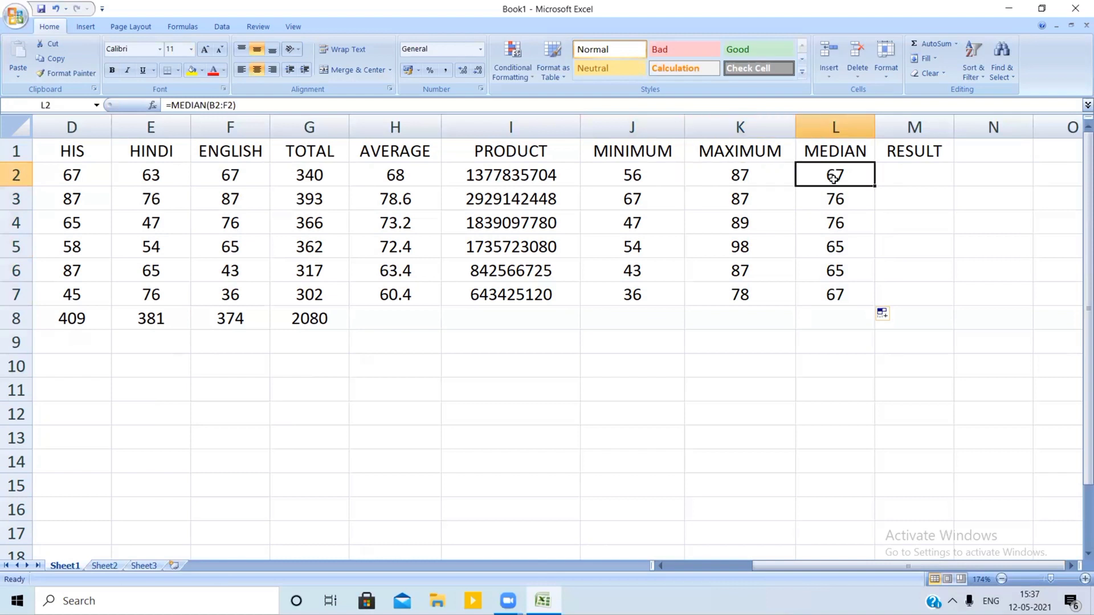
- Widen column A slightly and add the labels MINIMUM, MAXIMUM and MEDIAN in cells A11, A12 and A13
{"action": "left_click_drag", "start_coordinate": [763, 561], "coordinate": [678, 560]}
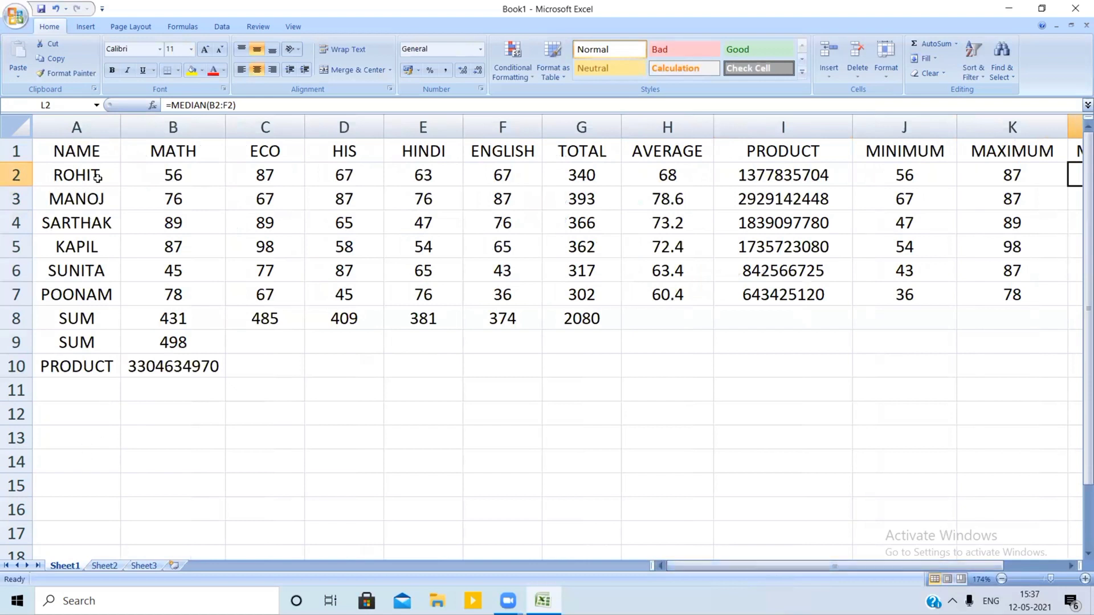
{"action": "left_click_drag", "start_coordinate": [121, 134], "coordinate": [146, 132]}
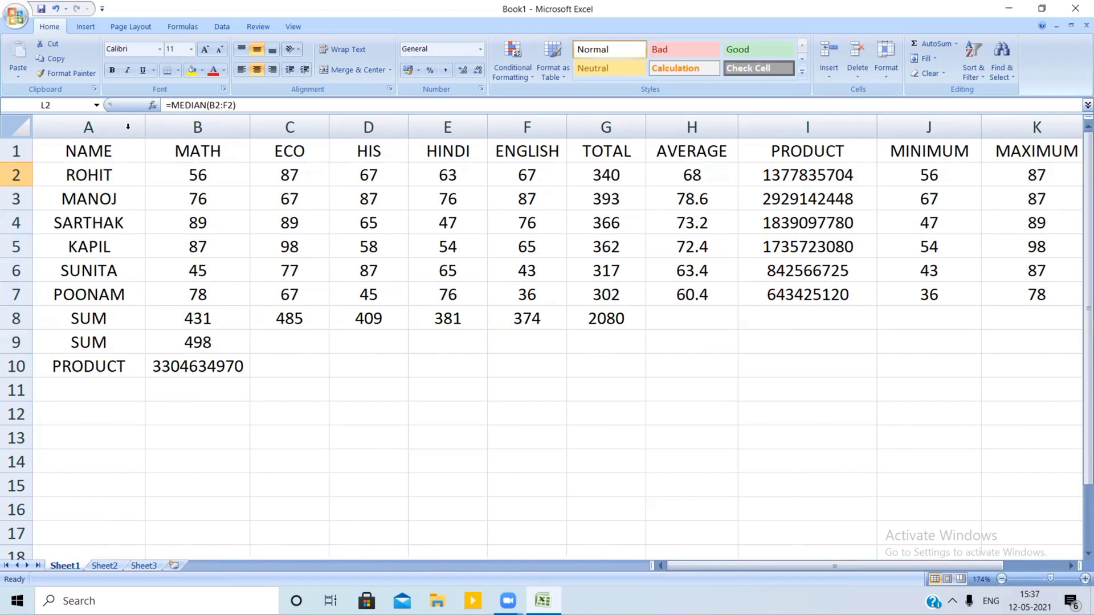
{"action": "left_click", "coordinate": [83, 389]}
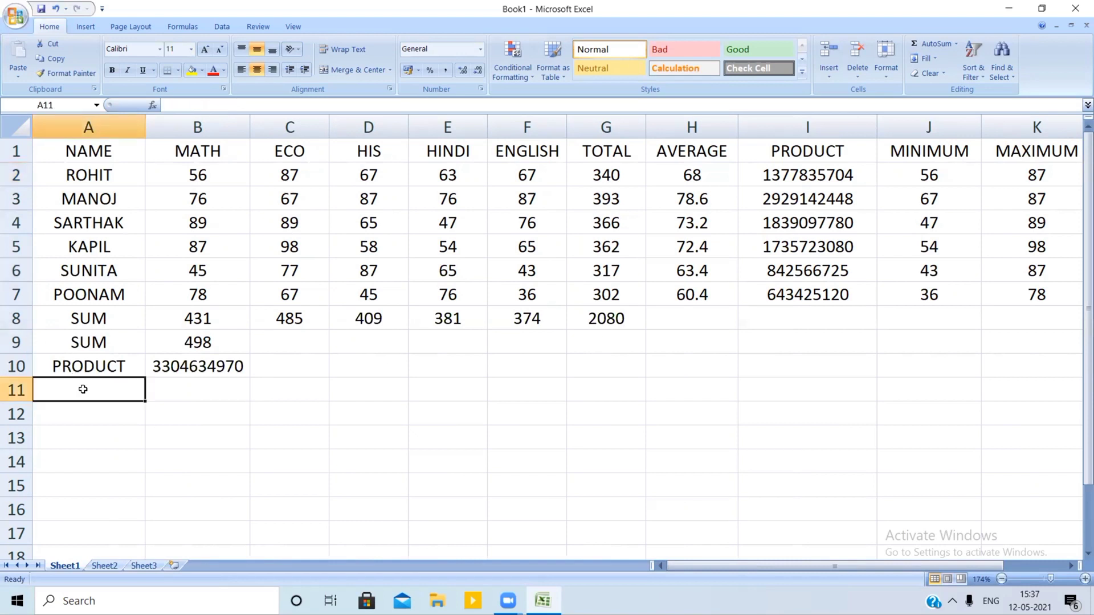
{"action": "type", "text": "=M"}
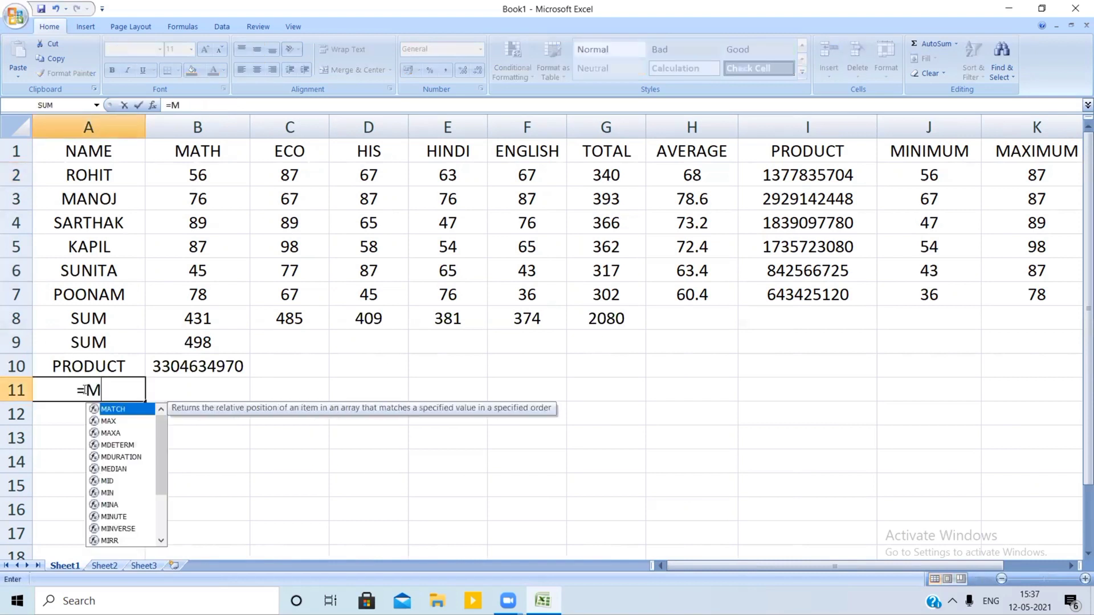
{"action": "key", "text": "BackSpace"}
{"action": "key", "text": "BackSpace"}
{"action": "type", "text": "MI"}
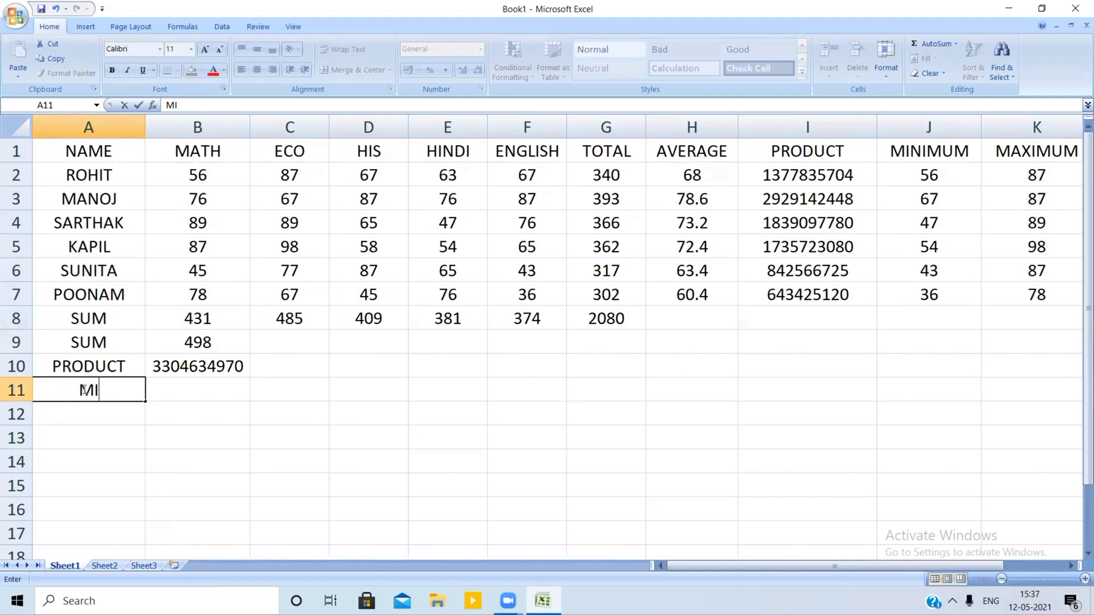
{"action": "type", "text": "NIMUM"}
{"action": "key", "text": "Return"}
{"action": "type", "text": "MAXIM"}
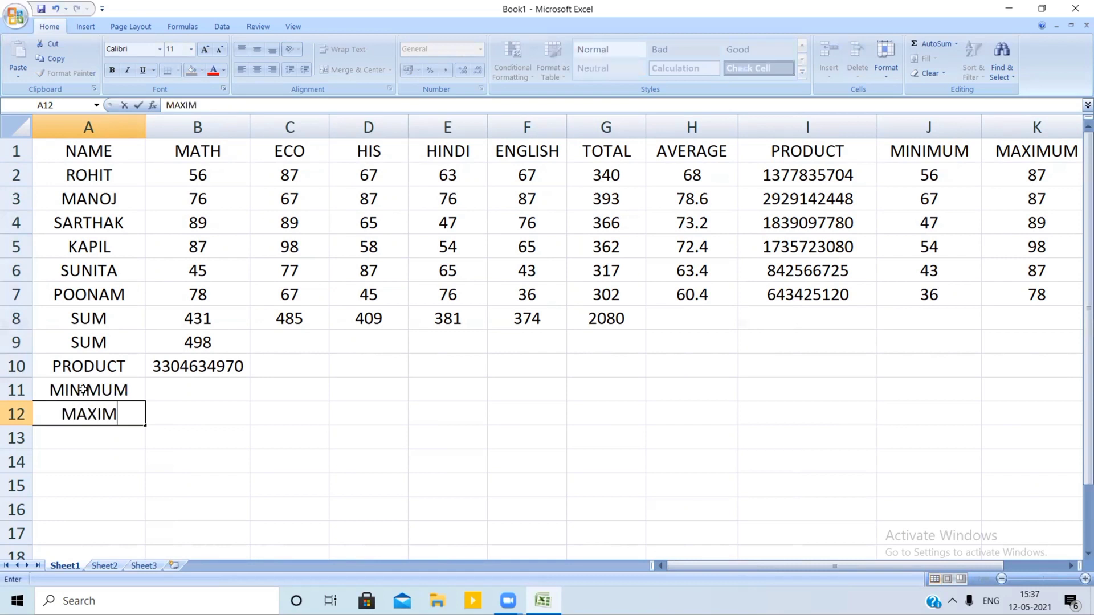
{"action": "type", "text": "UM"}
{"action": "key", "text": "Return"}
{"action": "type", "text": "MEDIAN"}
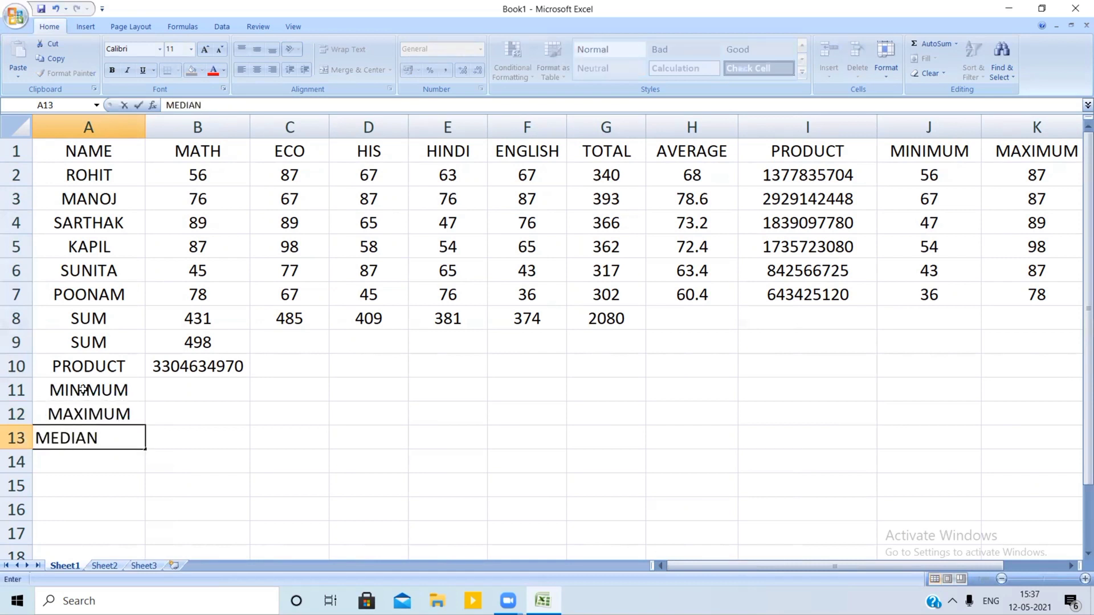
{"action": "key", "text": "Right"}
- Enter =MIN(B2:B7) in the MINIMUM cell B11 and fill it across to F11 for all subjects
{"action": "key", "text": "Up"}
{"action": "key", "text": "Up"}
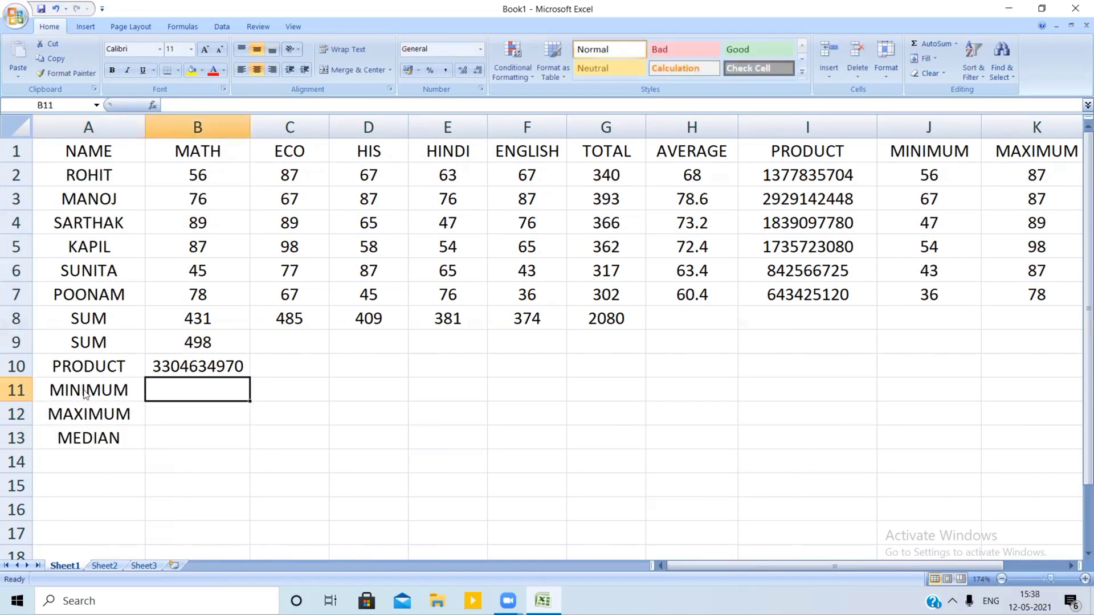
{"action": "type", "text": "=MI"}
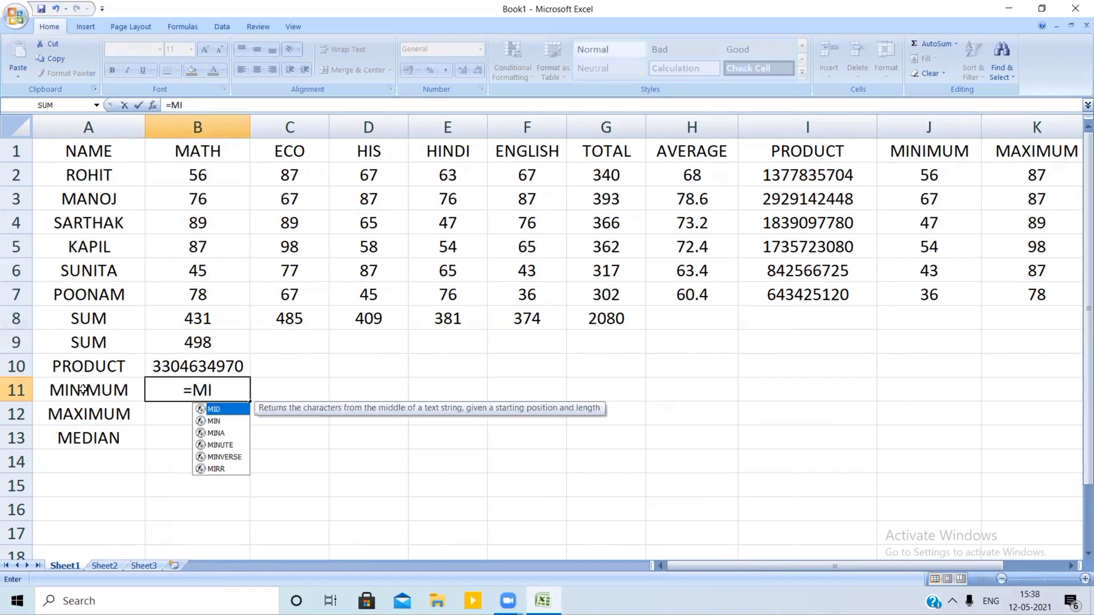
{"action": "type", "text": "N("}
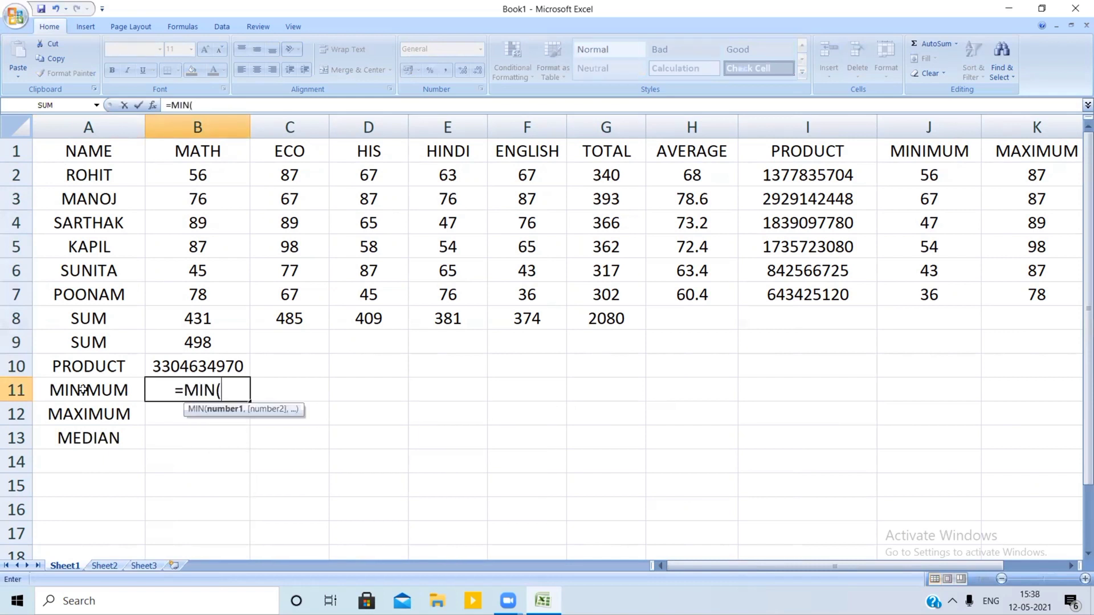
{"action": "type", "text": "B2:F"}
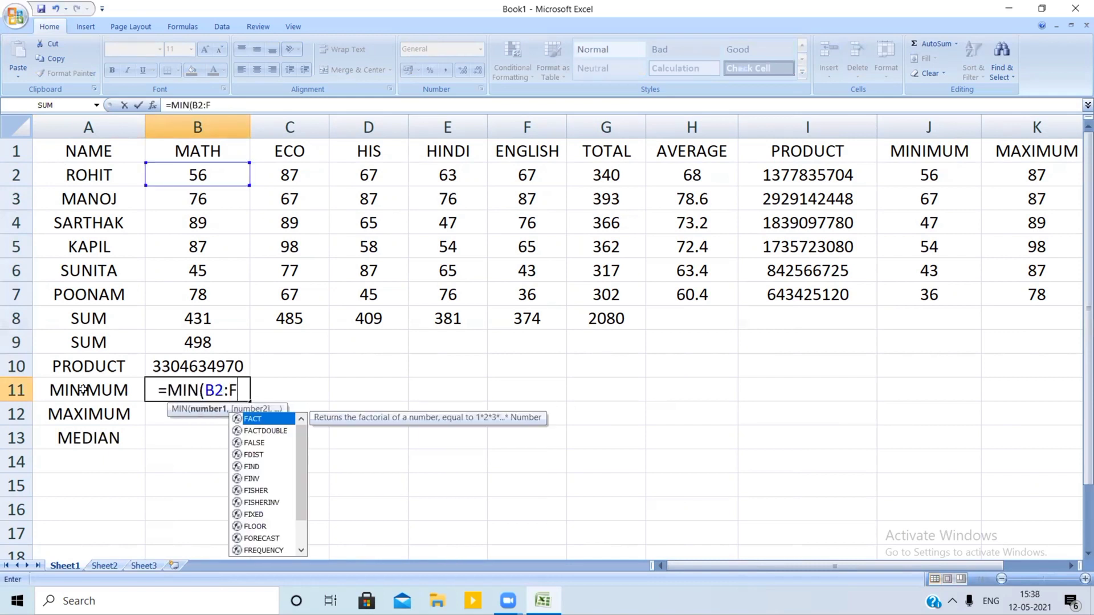
{"action": "key", "text": "BackSpace"}
{"action": "type", "text": "B"}
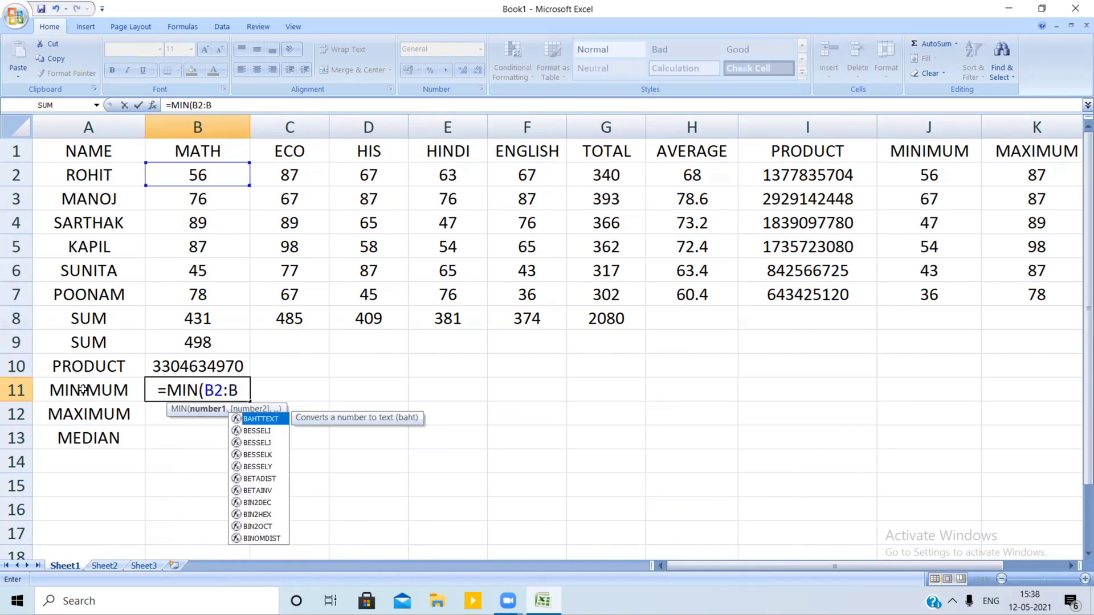
{"action": "type", "text": "7"}
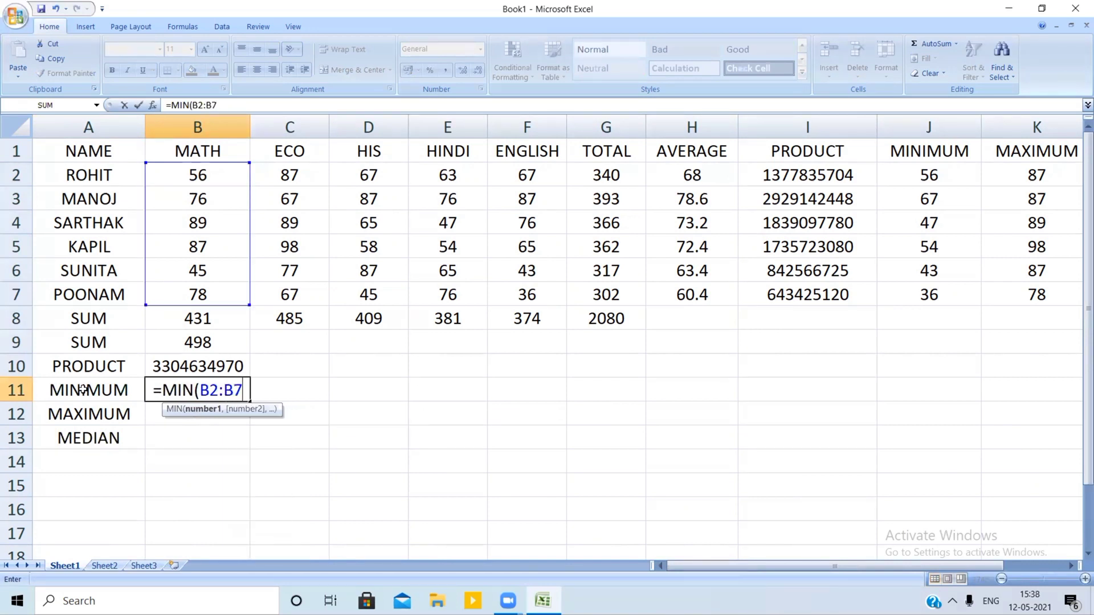
{"action": "type", "text": ")"}
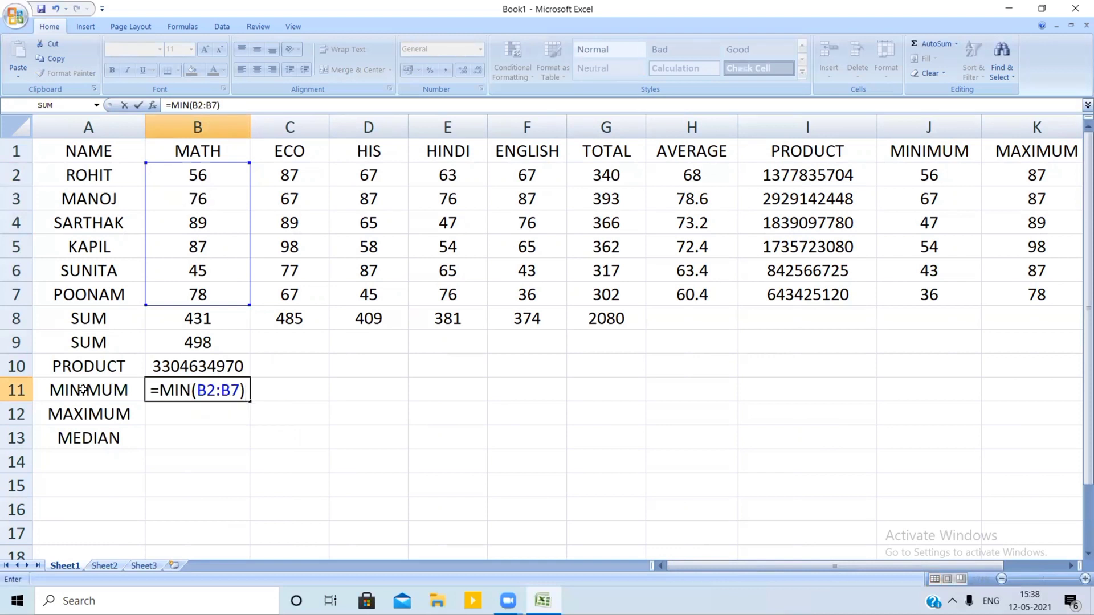
{"action": "key", "text": "Return"}
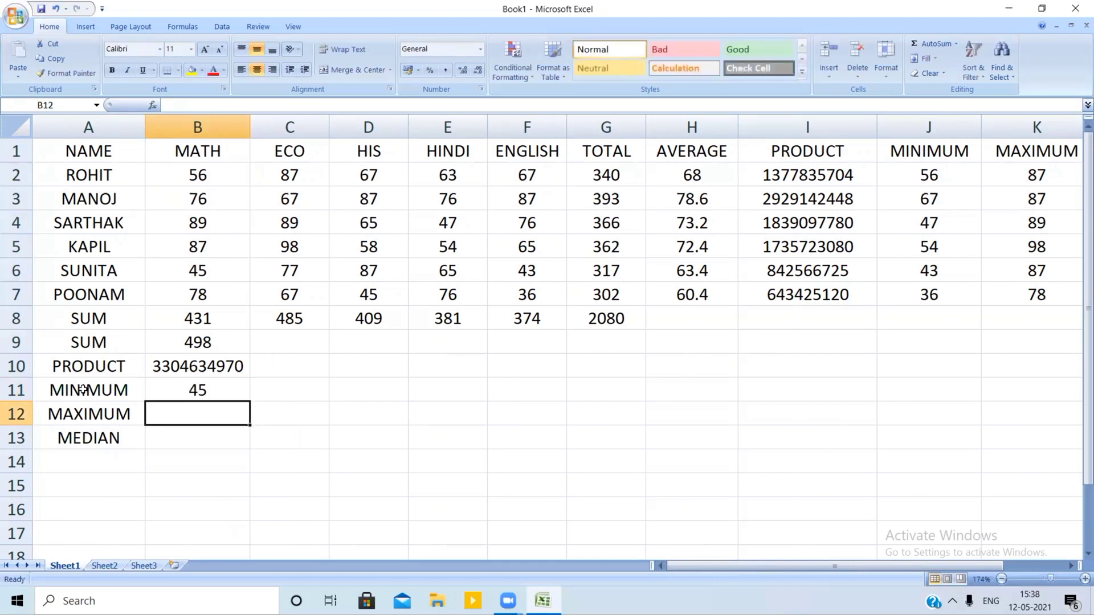
{"action": "left_click", "coordinate": [231, 396]}
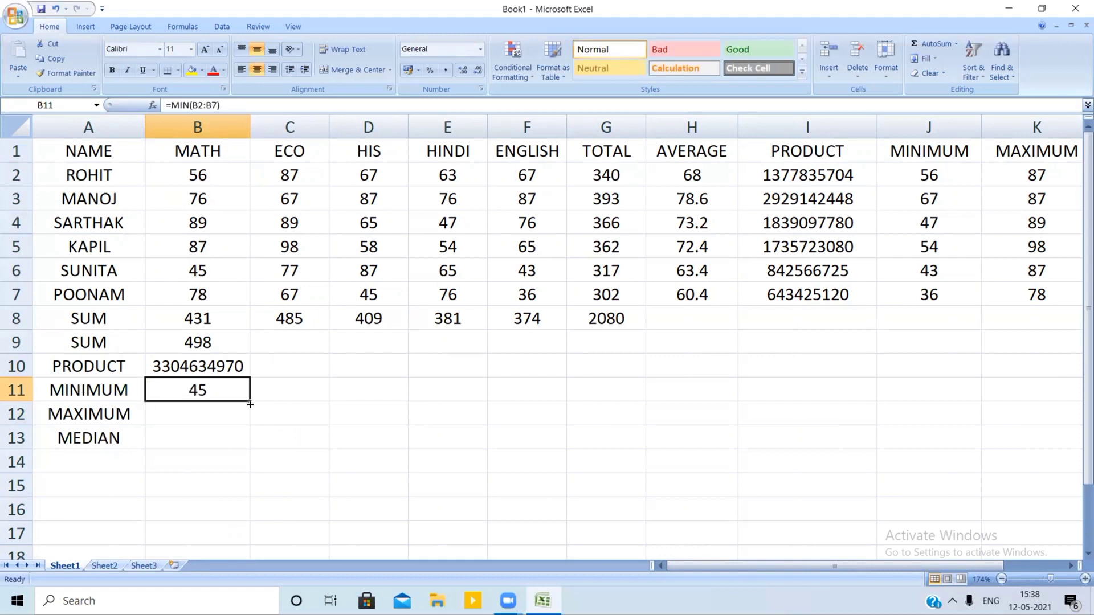
{"action": "left_click_drag", "start_coordinate": [250, 402], "coordinate": [560, 385]}
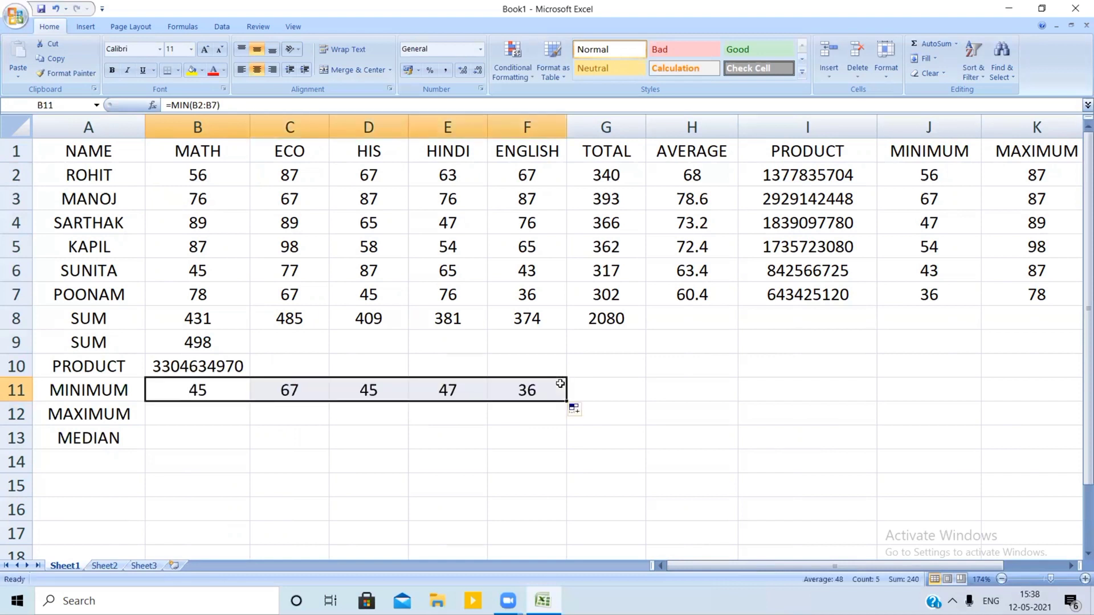
- Enter =MAX(B2:B9) in the MAXIMUM cell B12
{"action": "left_click", "coordinate": [221, 424]}
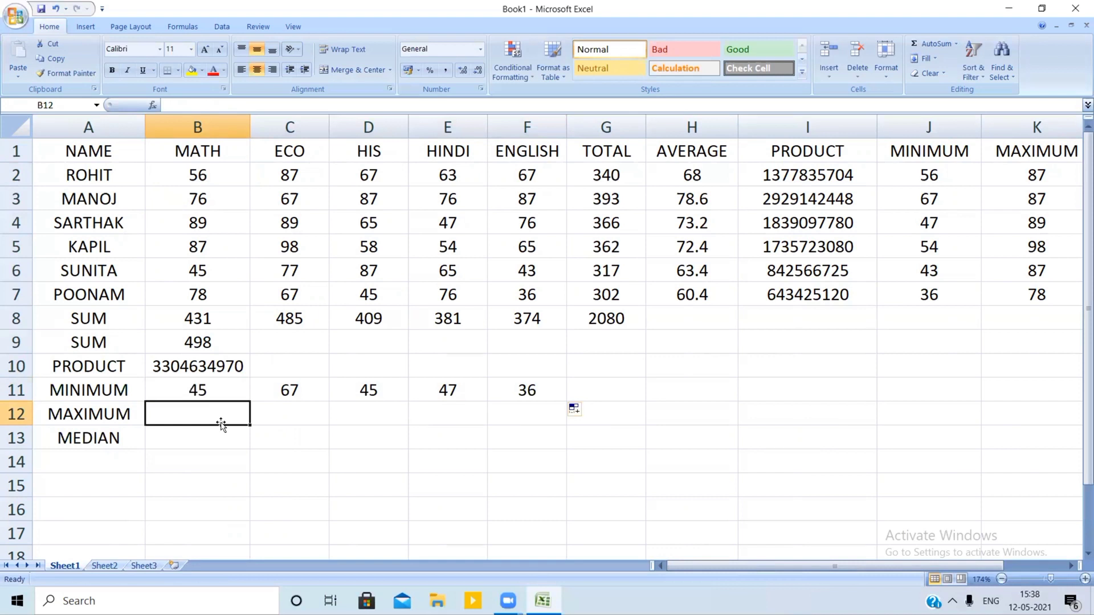
{"action": "type", "text": "=MAX("}
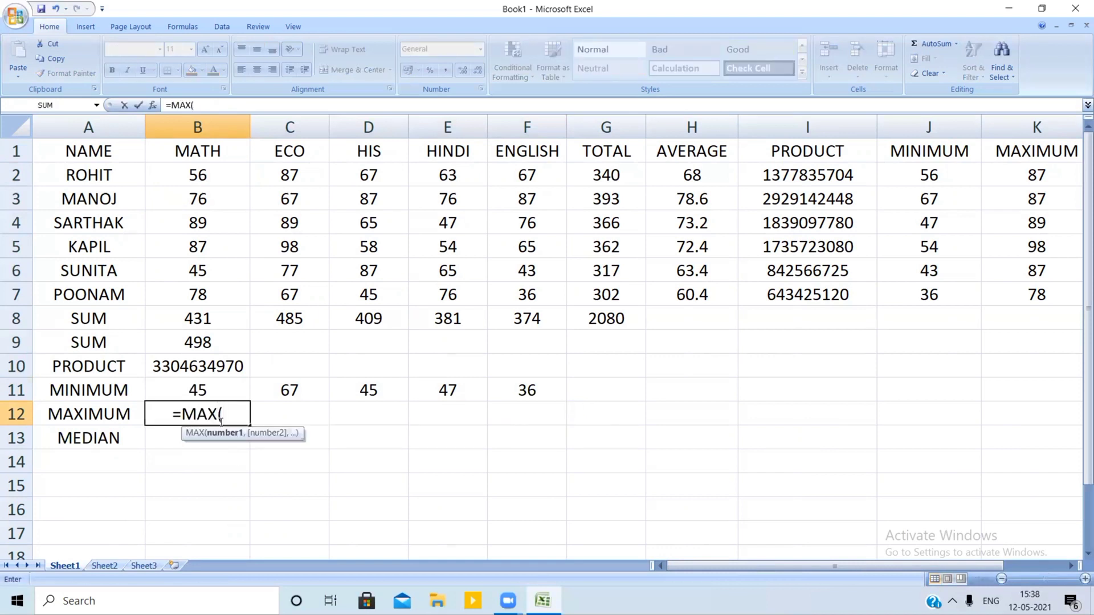
{"action": "type", "text": "B2:B9)"}
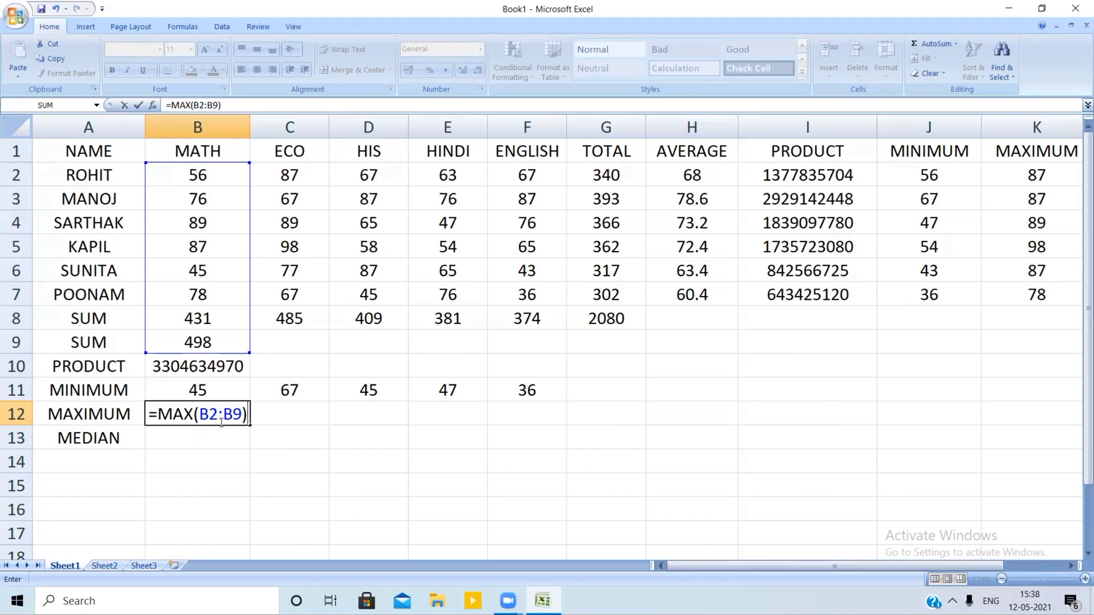
{"action": "key", "text": "Return"}
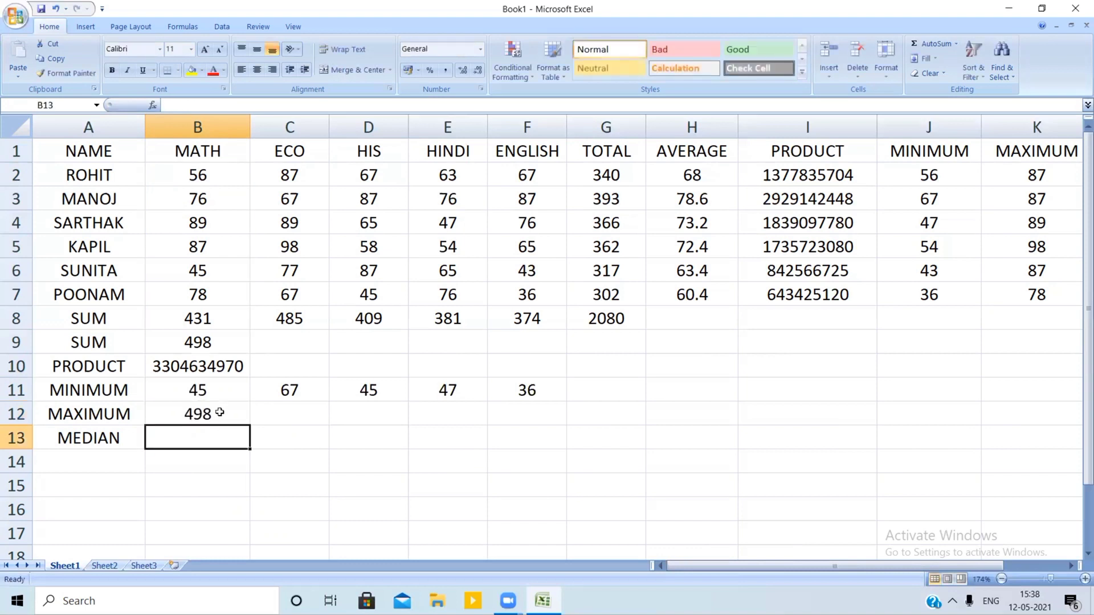
- Correct the formula in B12 to =MAX(B2:B7) and fill it across to F12 for all subjects
{"action": "left_click", "coordinate": [220, 412]}
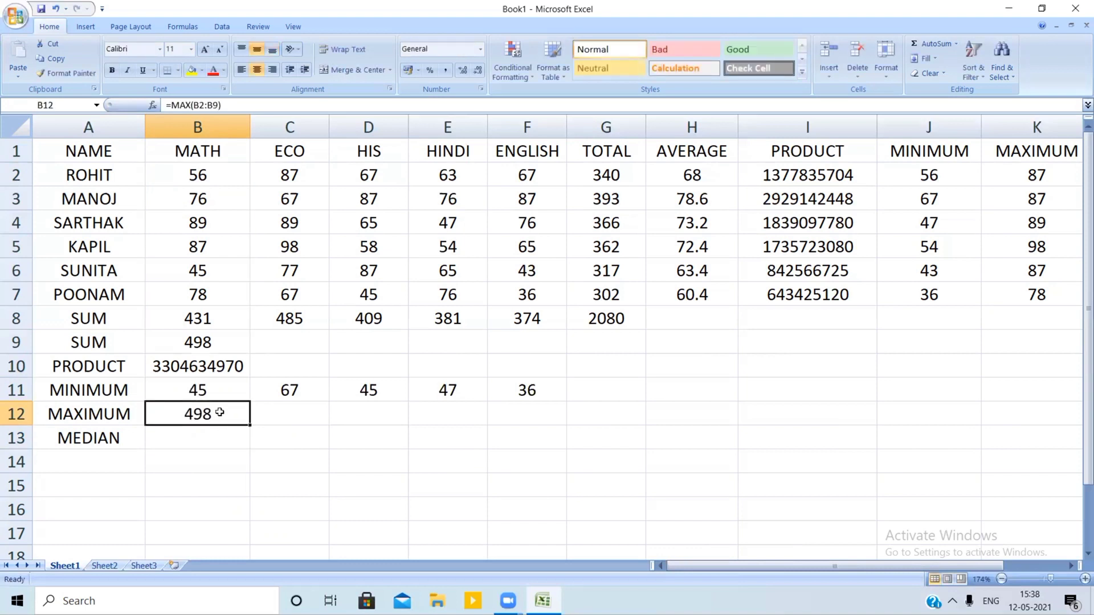
{"action": "double_click", "coordinate": [220, 412]}
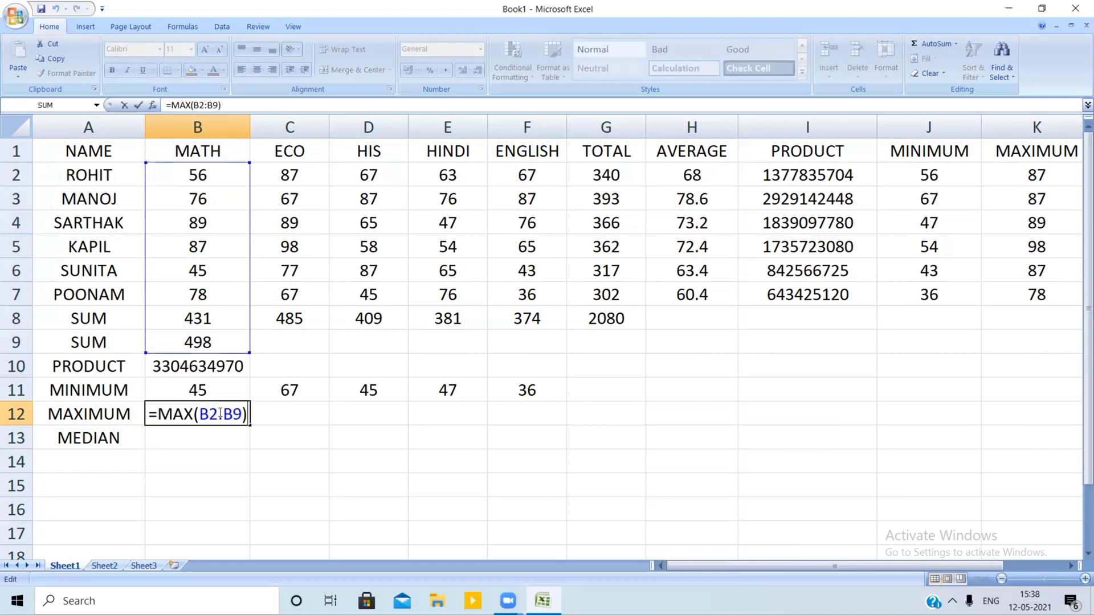
{"action": "key", "text": "Left"}
{"action": "key", "text": "BackSpace"}
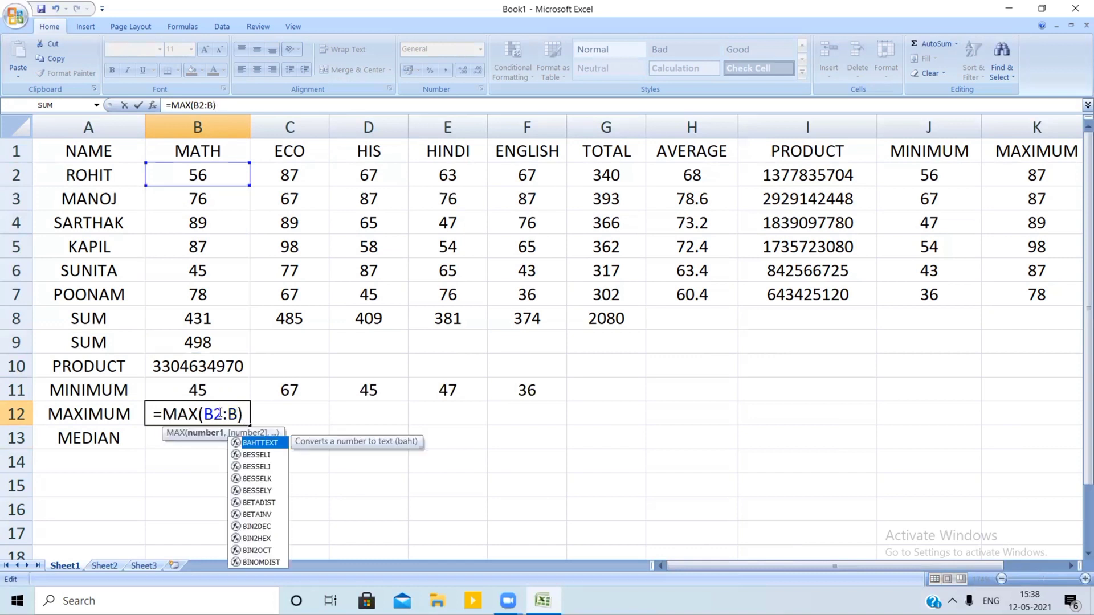
{"action": "type", "text": "7"}
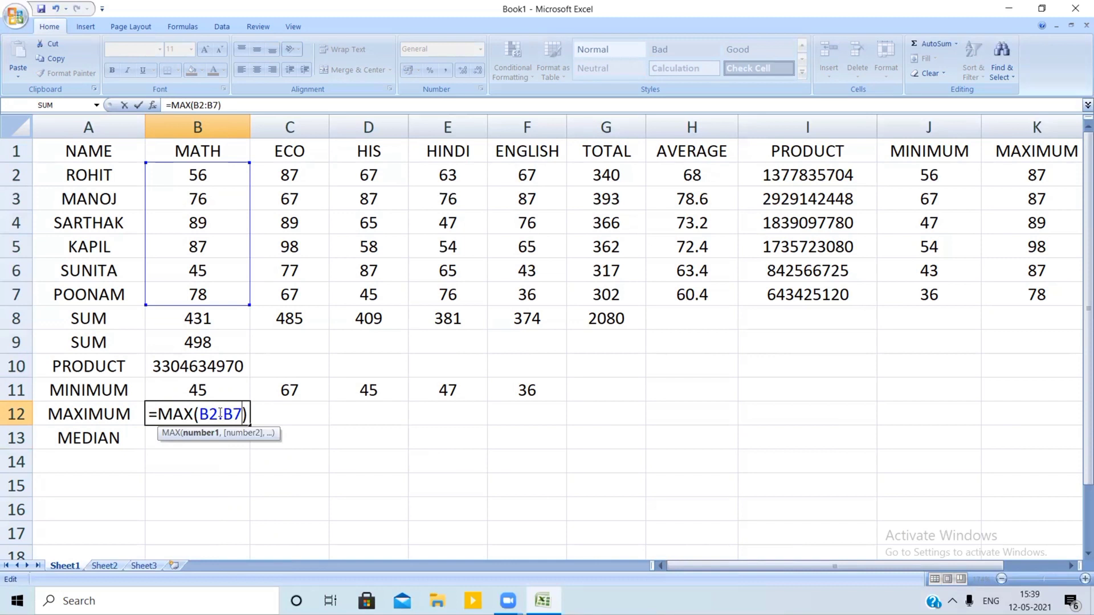
{"action": "key", "text": "Return"}
{"action": "left_click", "coordinate": [220, 412]}
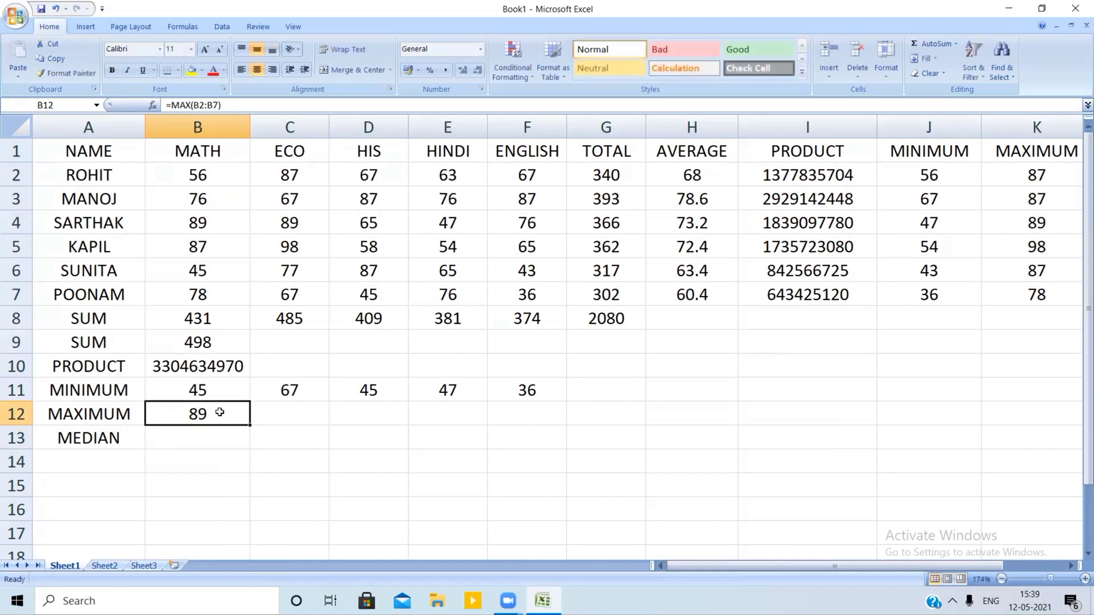
{"action": "key", "text": "Return"}
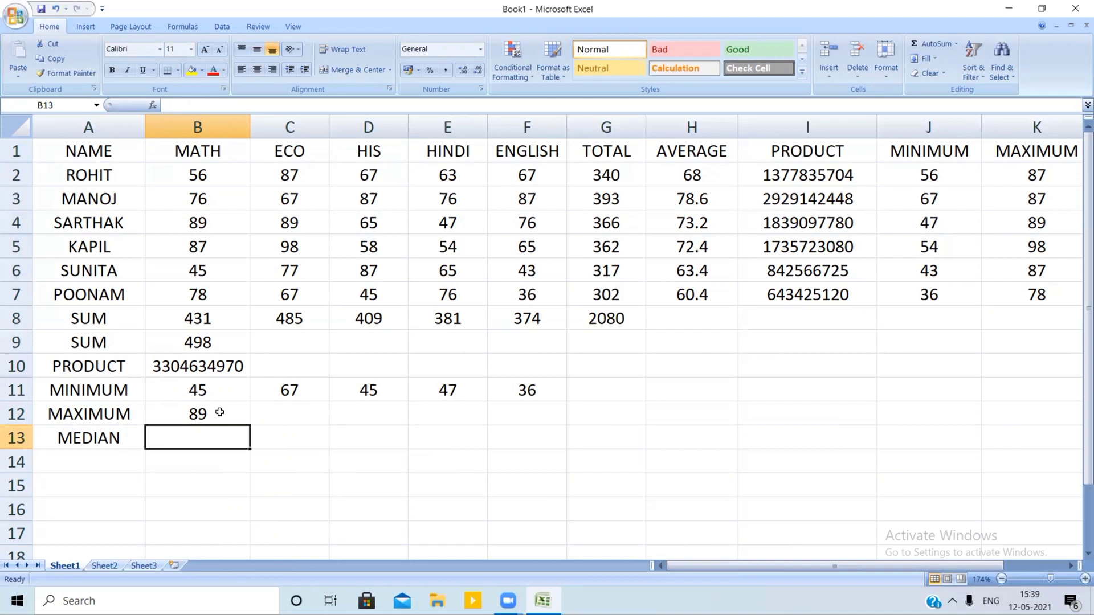
{"action": "left_click", "coordinate": [220, 412]}
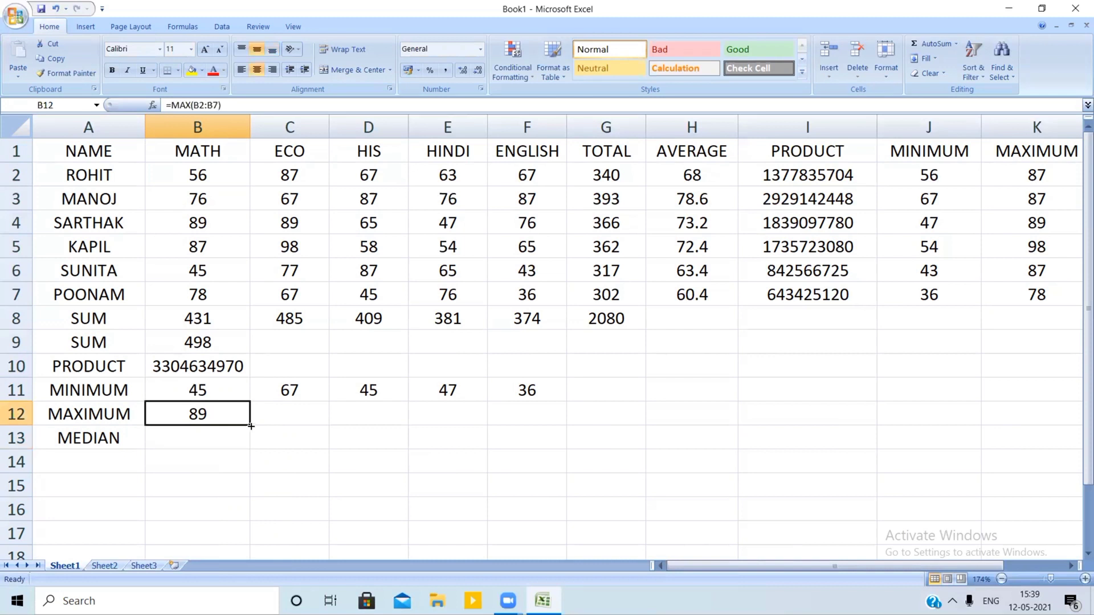
{"action": "left_click_drag", "start_coordinate": [251, 427], "coordinate": [552, 451]}
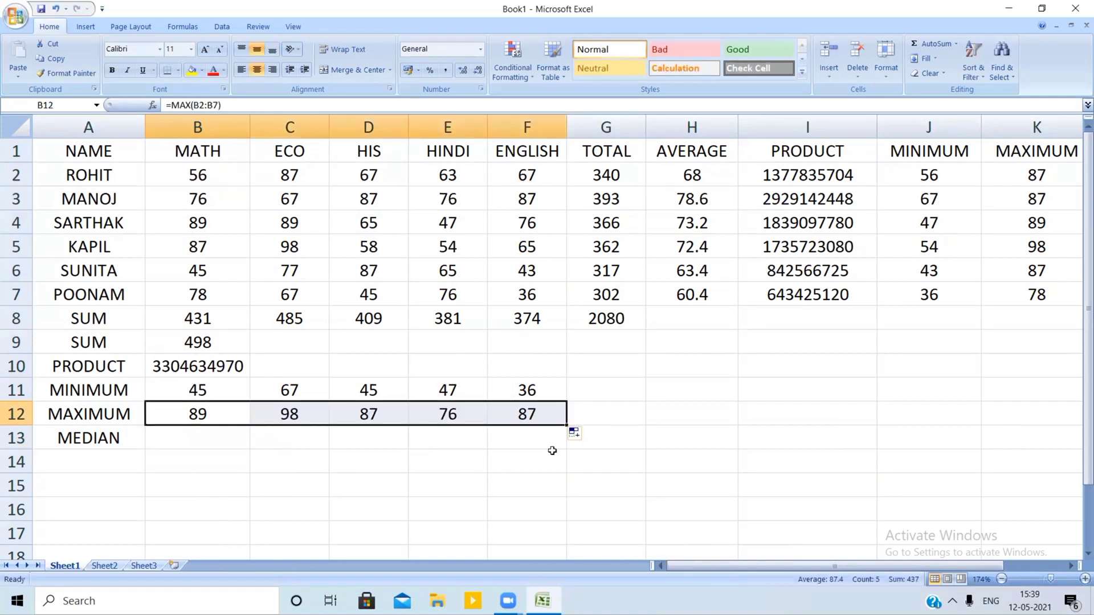
- Enter =MEDIAN(B2:B7) in the MEDIAN cell B13
{"action": "left_click", "coordinate": [192, 443]}
{"action": "type", "text": "="}
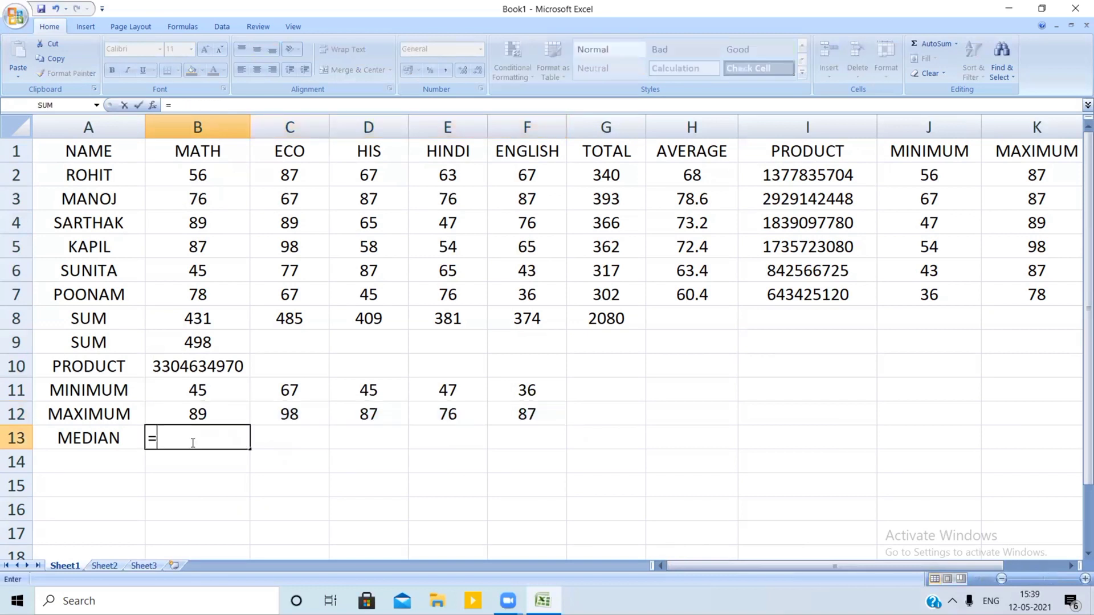
{"action": "type", "text": "MEDIAN(B"}
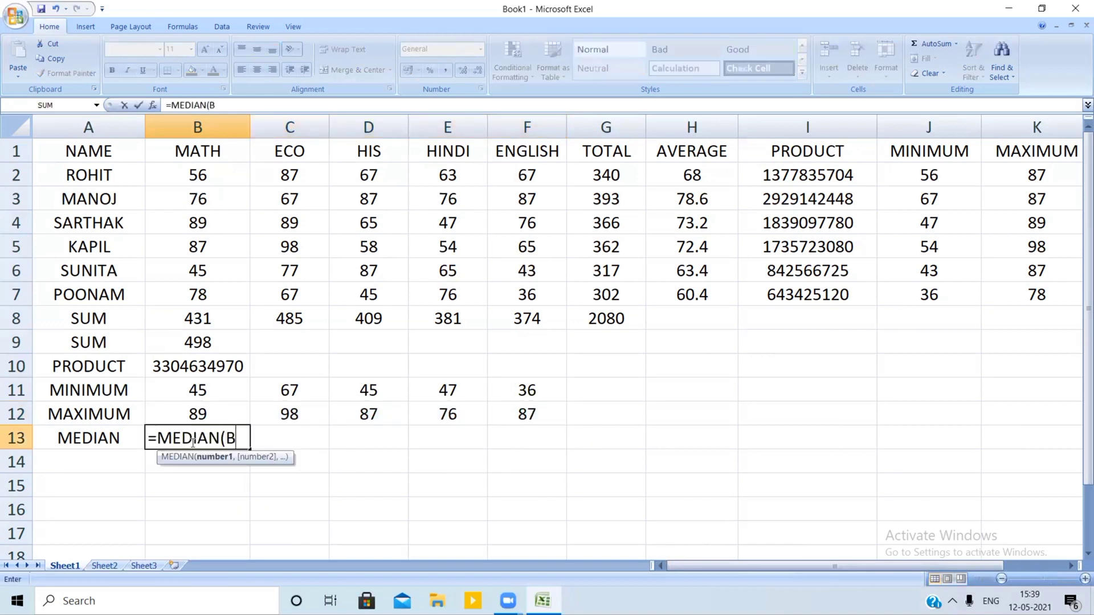
{"action": "type", "text": "2:"}
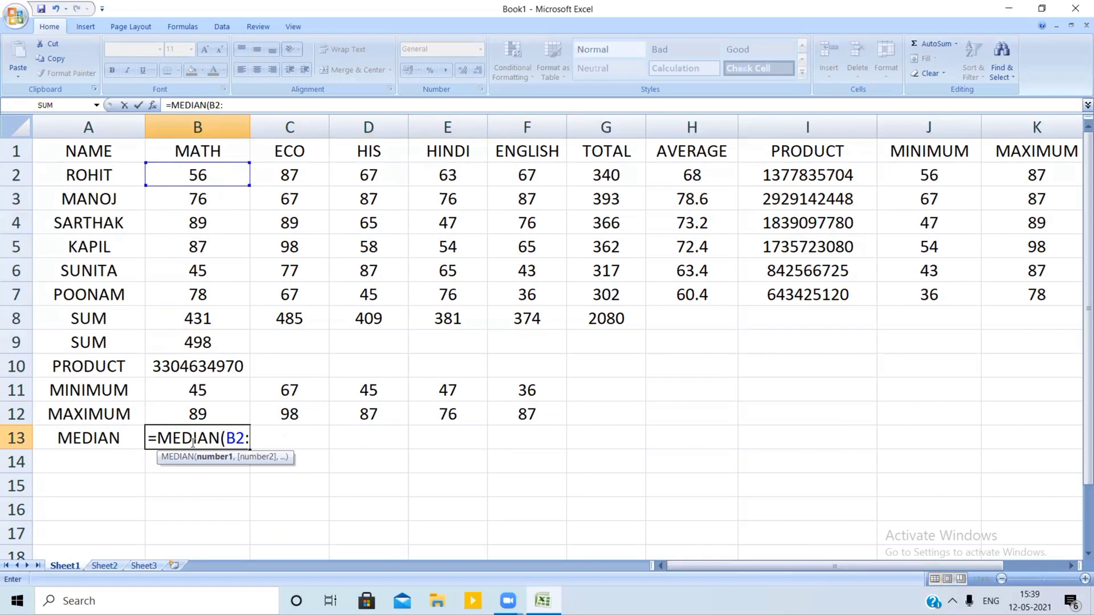
{"action": "type", "text": "B7)"}
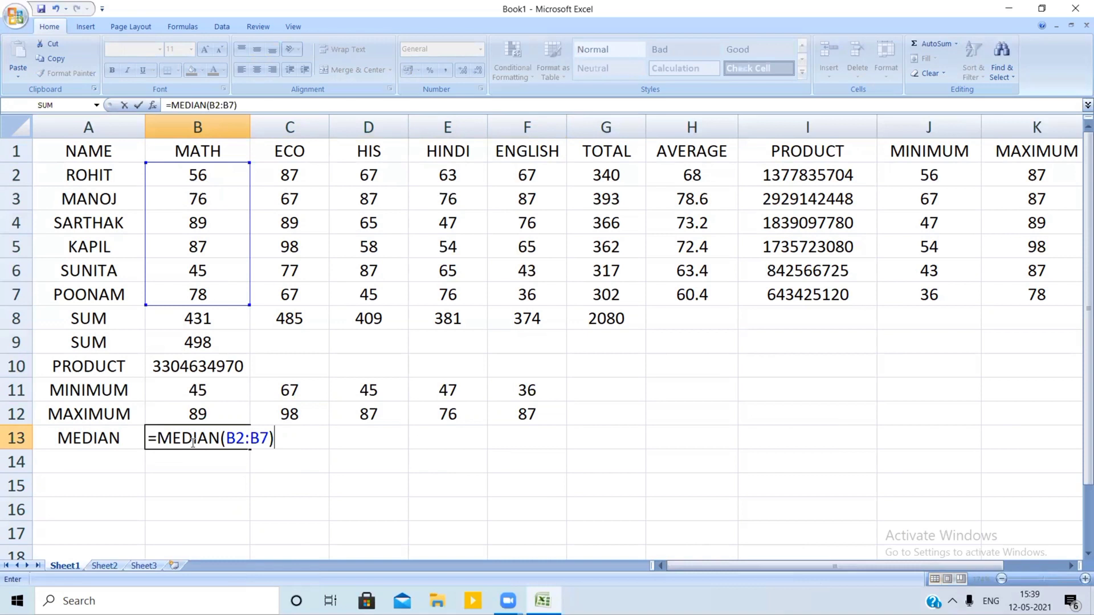
{"action": "key", "text": "Return"}
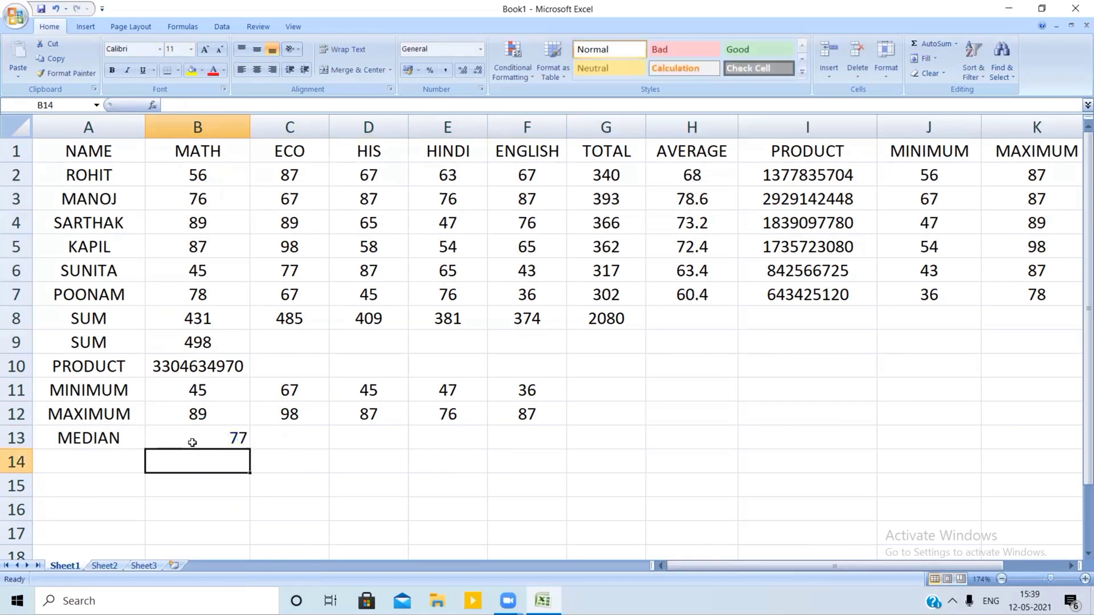
- Fill the median formula from B13 across to F13 and centre the values in that row
{"action": "left_click", "coordinate": [238, 437]}
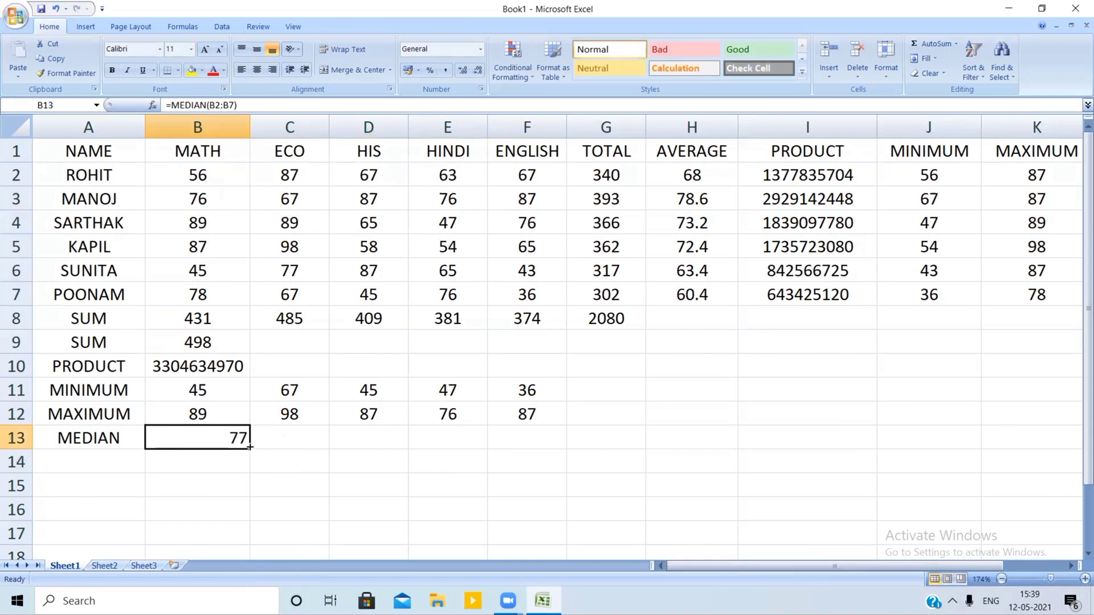
{"action": "left_click_drag", "start_coordinate": [251, 449], "coordinate": [532, 430]}
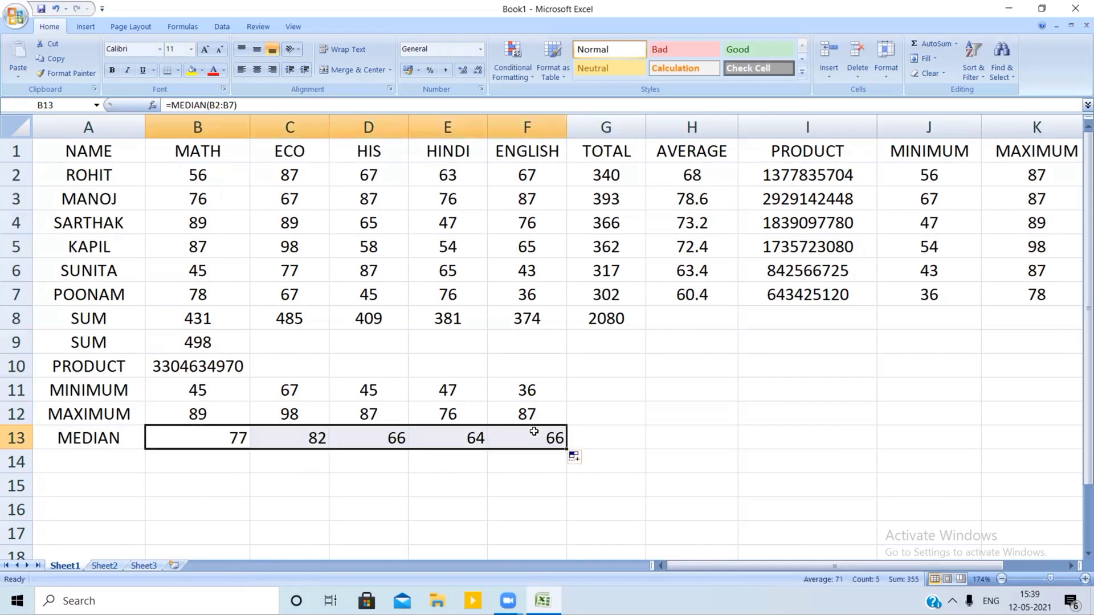
{"action": "left_click", "coordinate": [256, 70]}
{"action": "left_click", "coordinate": [709, 371]}
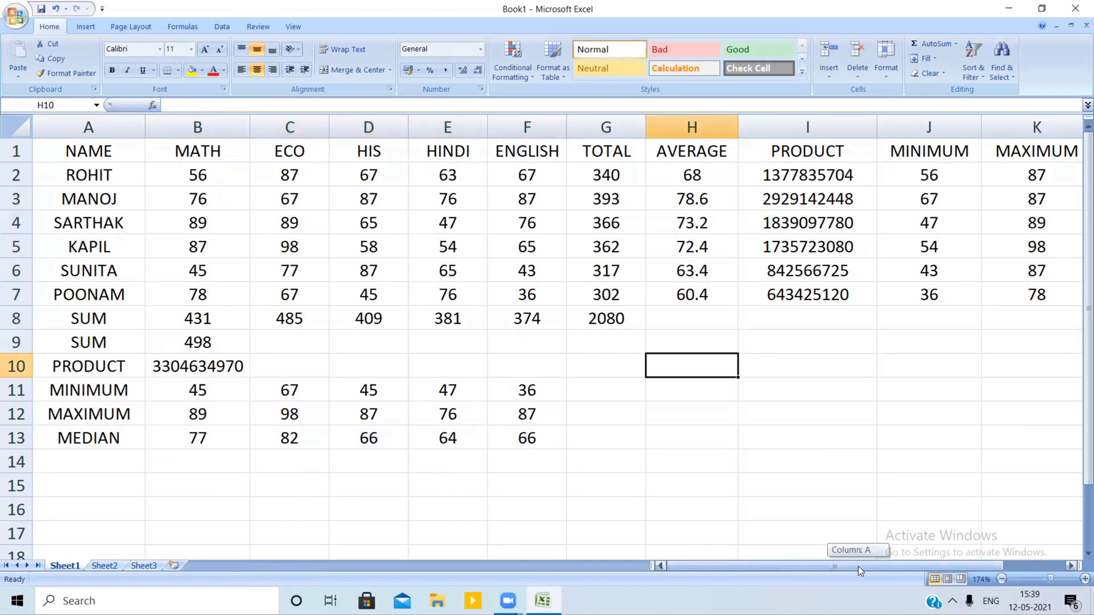
- Enter =IF(G2>=350,"PASS","FAIL") in the first student's RESULT cell M2
{"action": "left_click_drag", "start_coordinate": [858, 566], "coordinate": [919, 566]}
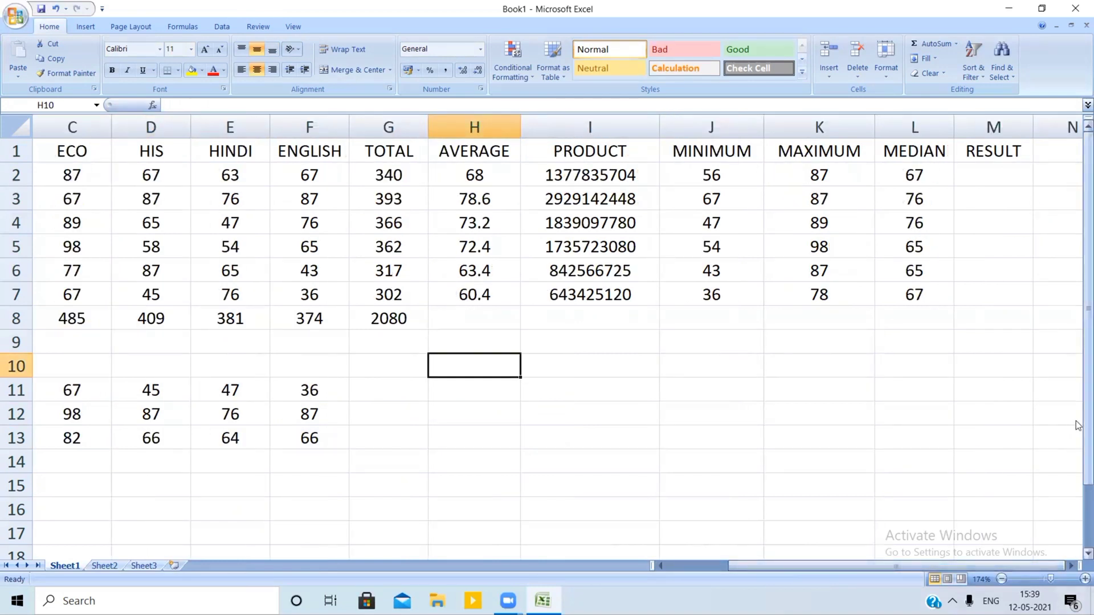
{"action": "left_click", "coordinate": [1000, 183]}
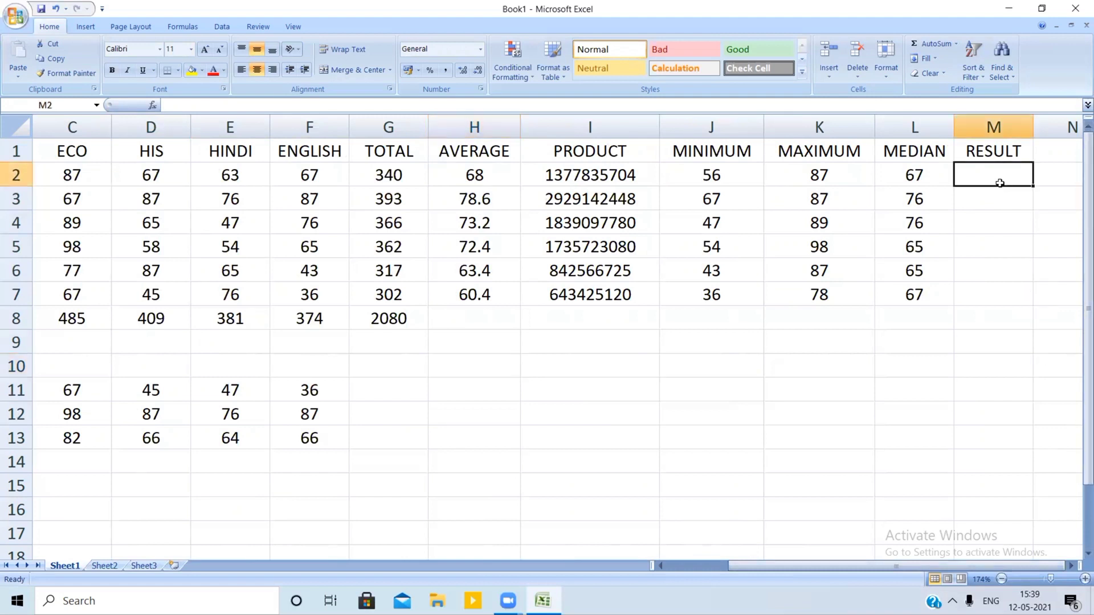
{"action": "scroll", "coordinate": [1000, 182], "scroll_direction": "right", "scroll_amount": 2}
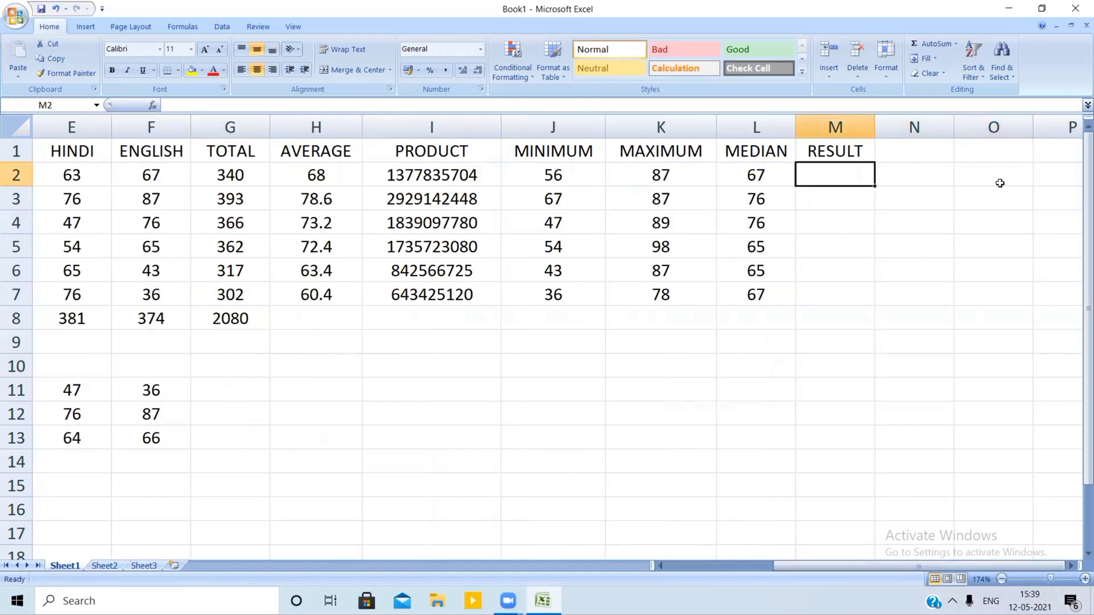
{"action": "type", "text": "=IF"}
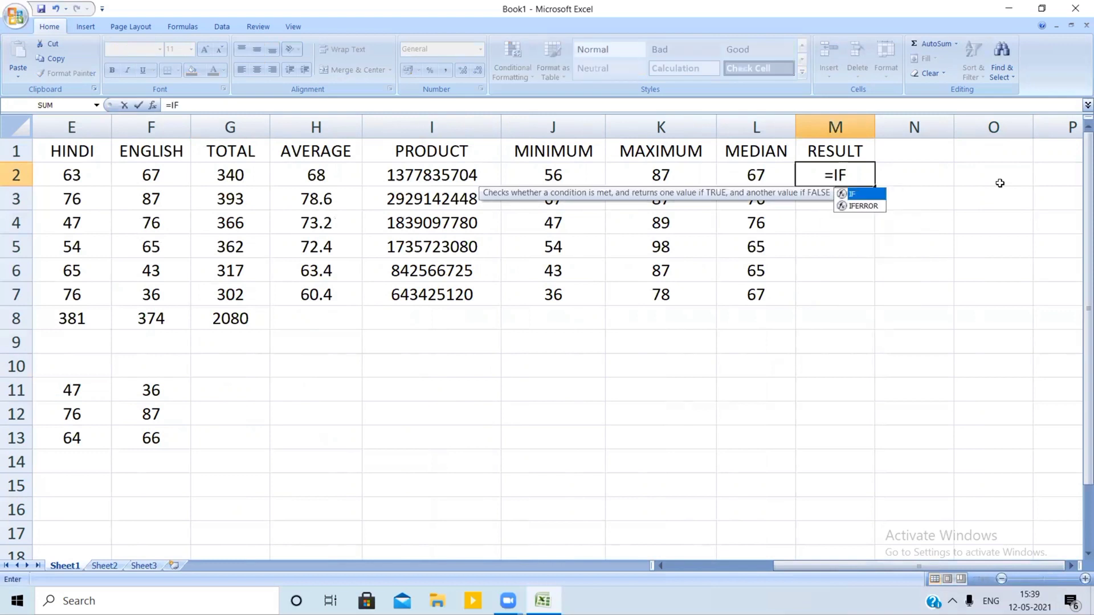
{"action": "type", "text": "("}
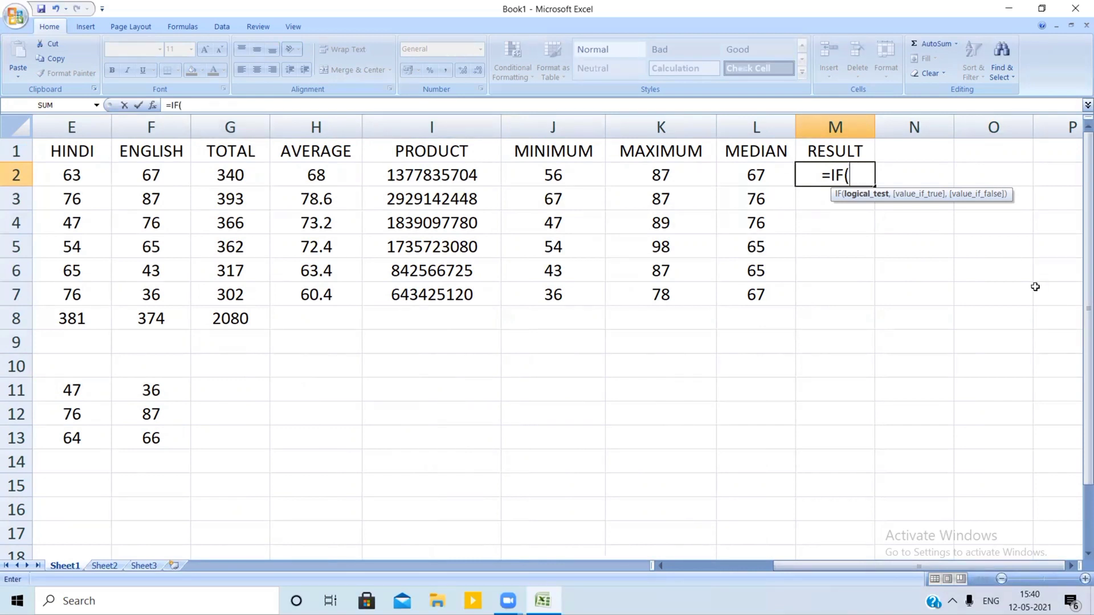
{"action": "type", "text": "G2>"}
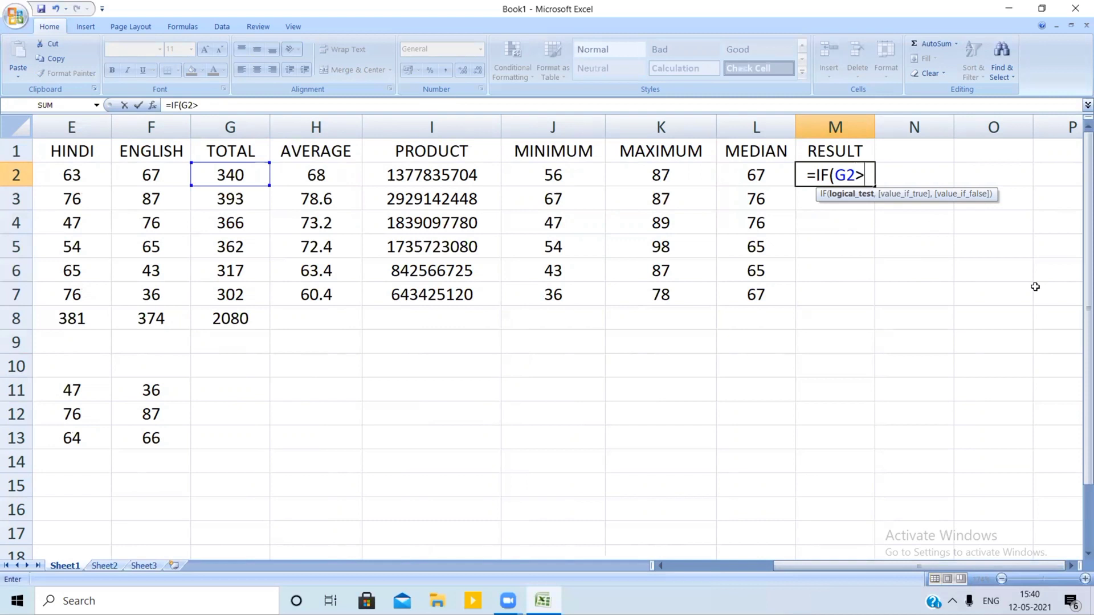
{"action": "type", "text": "=350"}
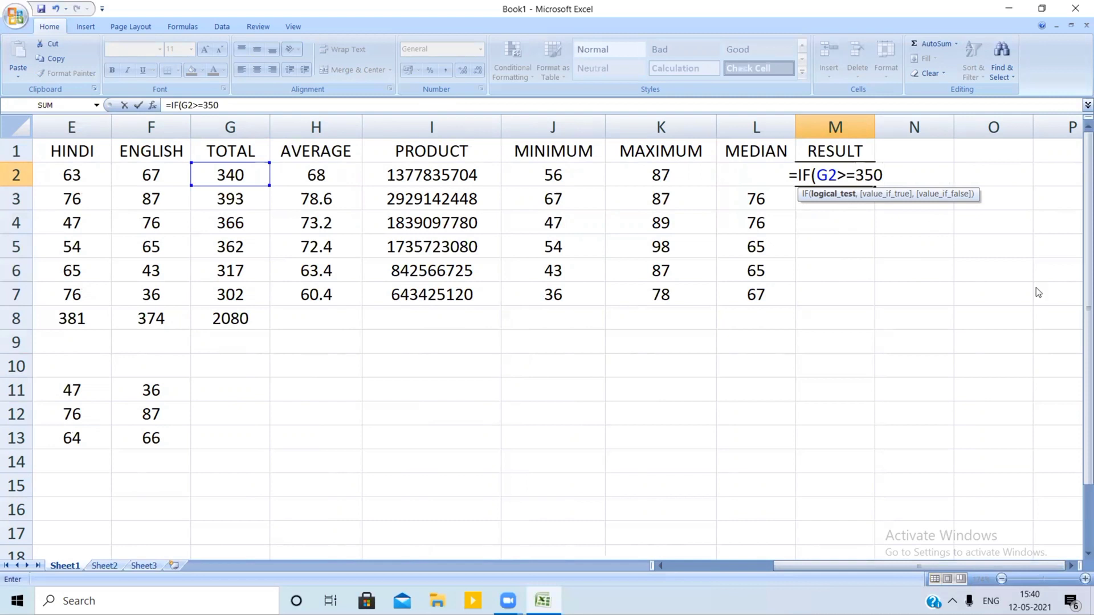
{"action": "type", "text": ","}
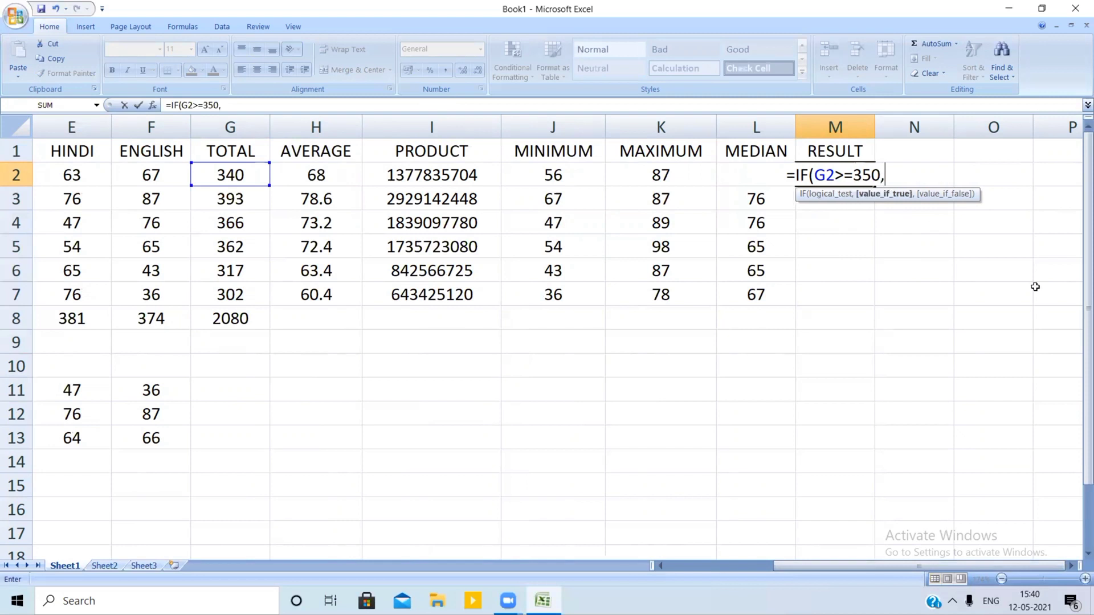
{"action": "type", "text": "\"pASS"}
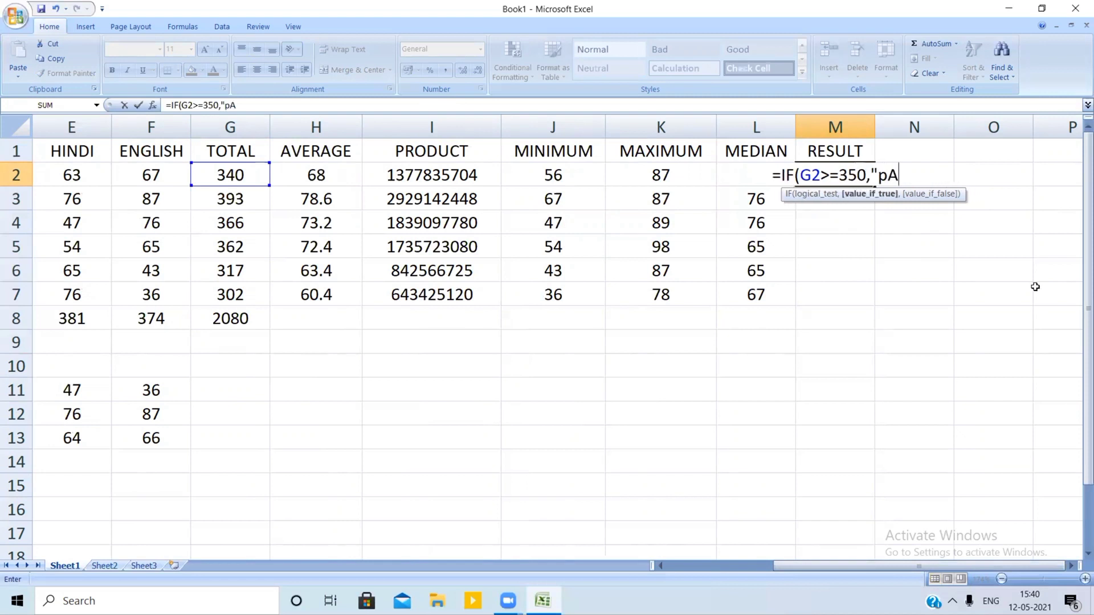
{"action": "key", "text": "BackSpace"}
{"action": "key", "text": "BackSpace"}
{"action": "key", "text": "BackSpace"}
{"action": "key", "text": "BackSpace"}
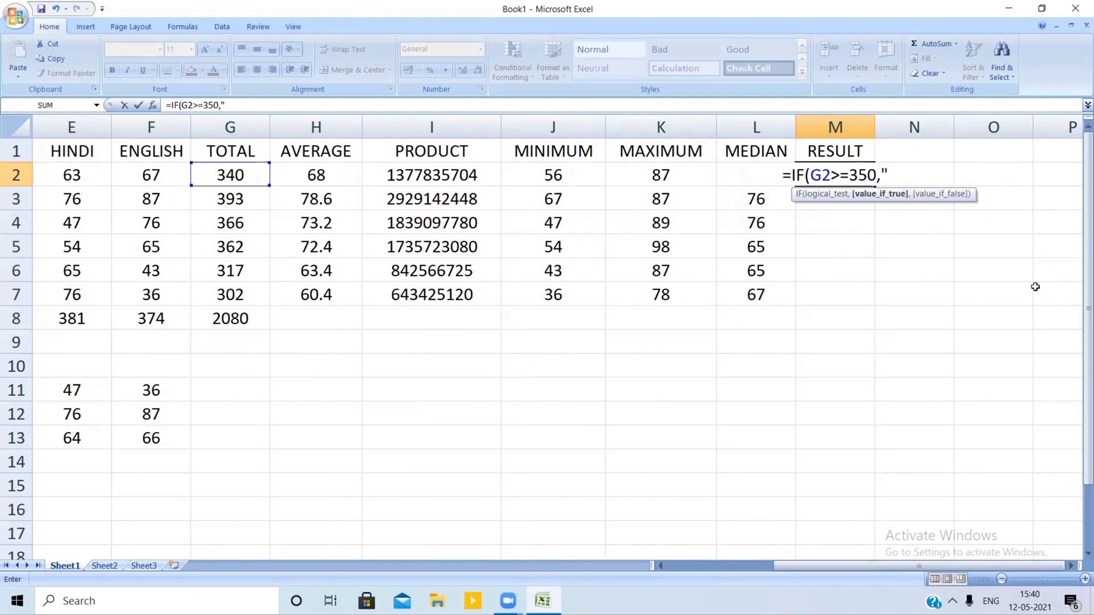
{"action": "type", "text": "PASS\",\""}
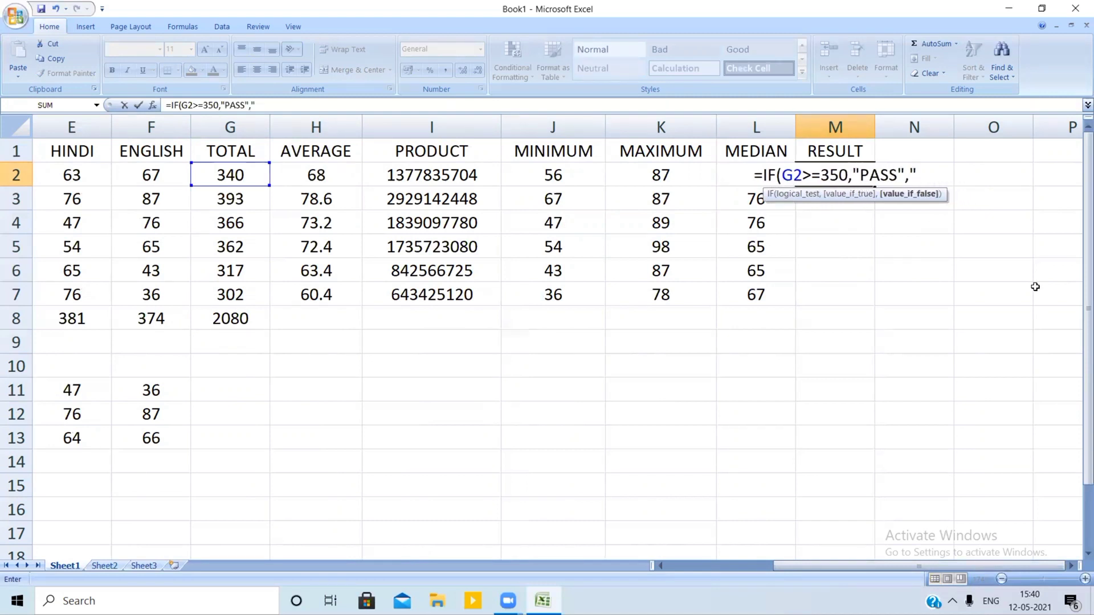
{"action": "type", "text": "FAIL\")"}
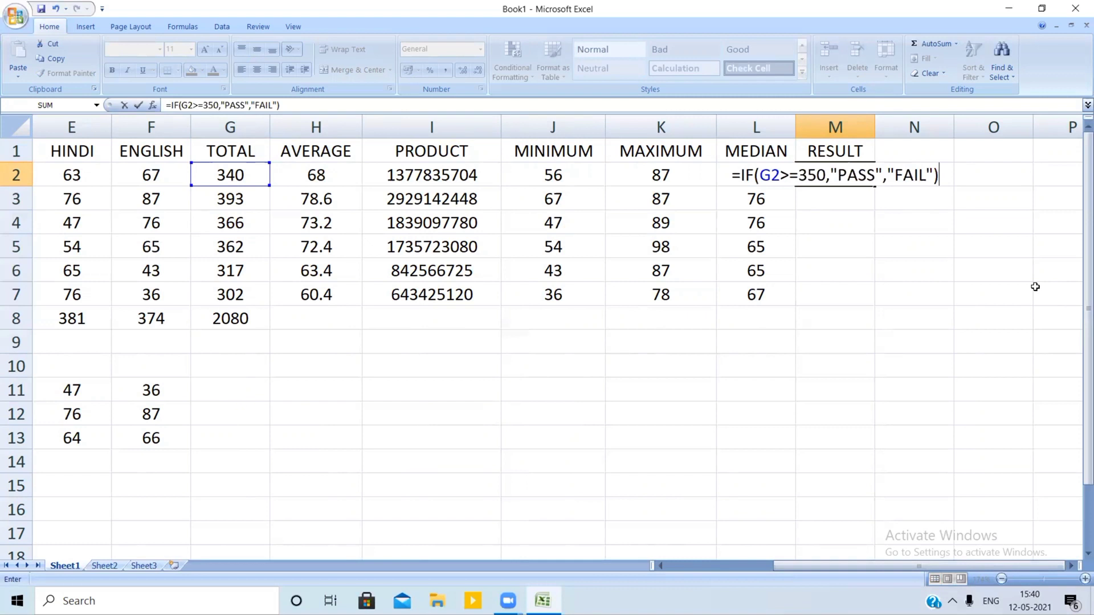
{"action": "key", "text": "Return"}
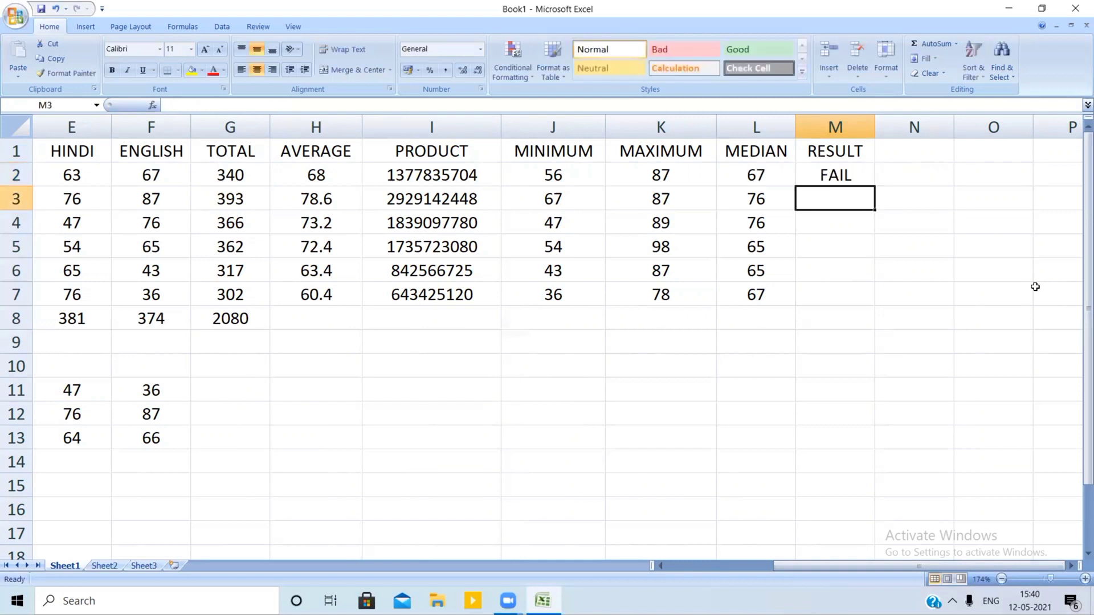
- Fill the IF formula from M2 down to M7 for all students
{"action": "left_click", "coordinate": [823, 172]}
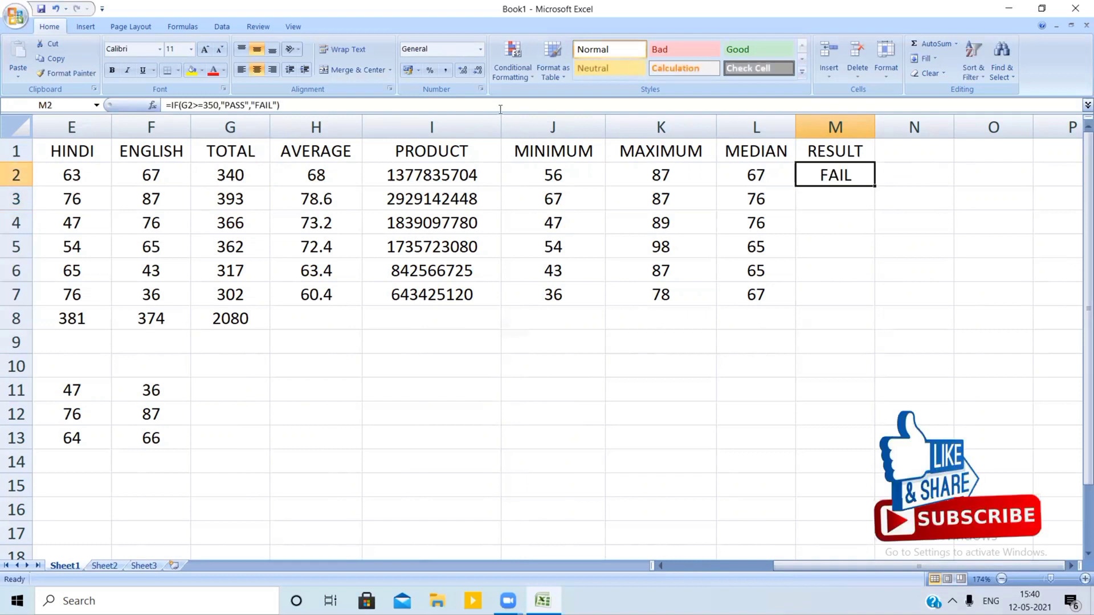
{"action": "left_click", "coordinate": [259, 185]}
{"action": "left_click", "coordinate": [809, 170]}
{"action": "left_click_drag", "start_coordinate": [875, 186], "coordinate": [855, 308]}
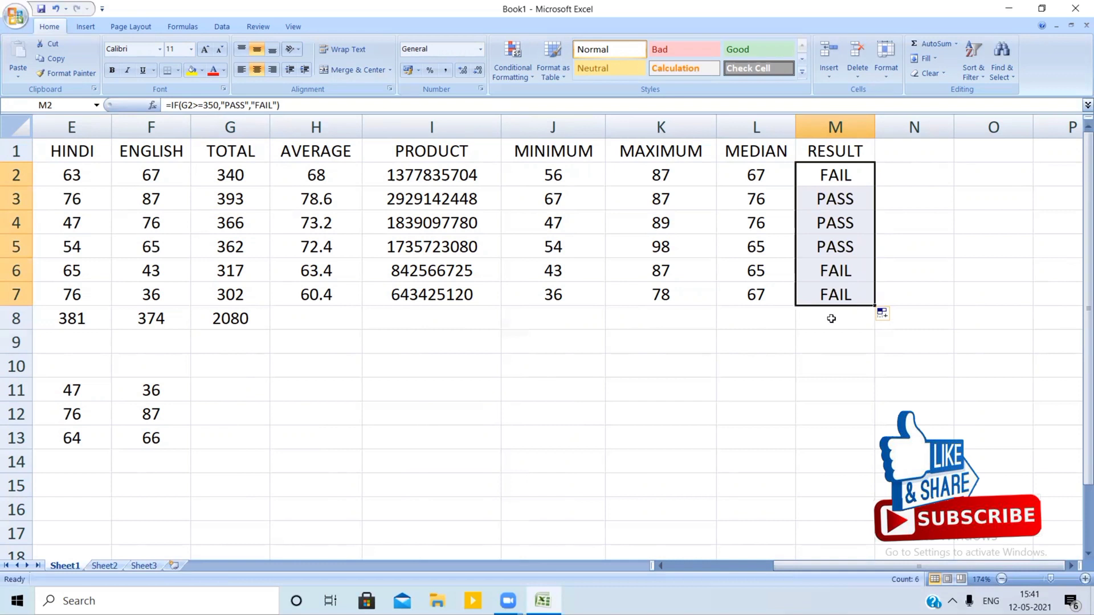
{"action": "left_click", "coordinate": [755, 350]}
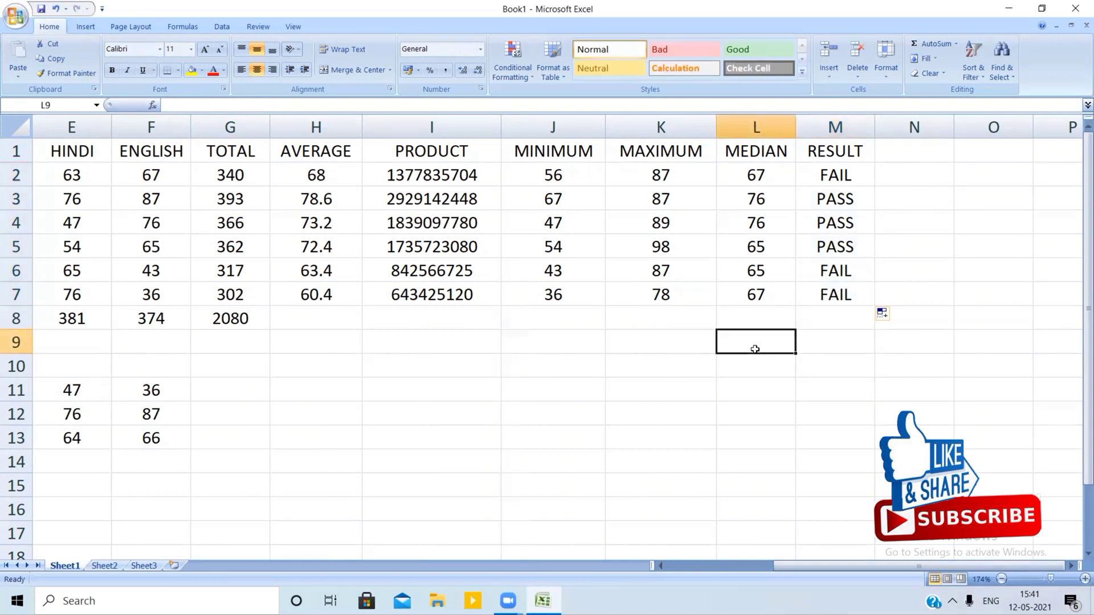